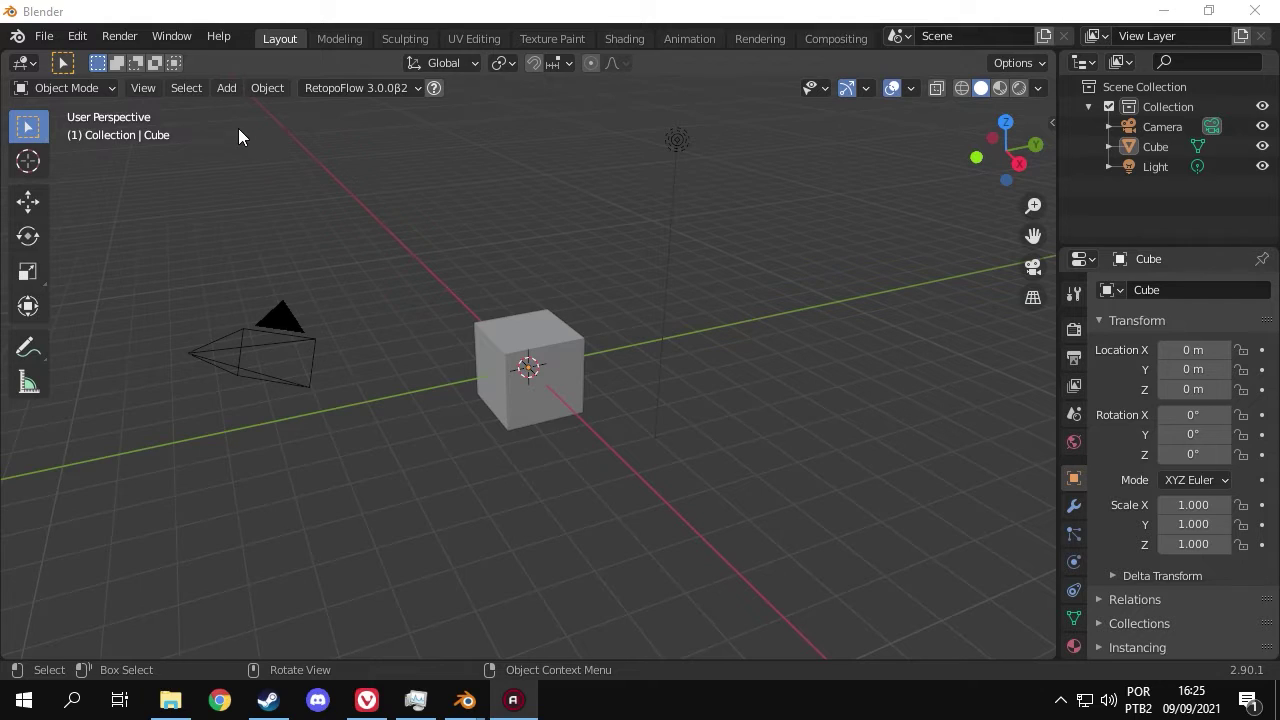
Filter the Preferences add-on list by 'node' to confirm Node Wrangler is enabled.
left_click(77, 36)
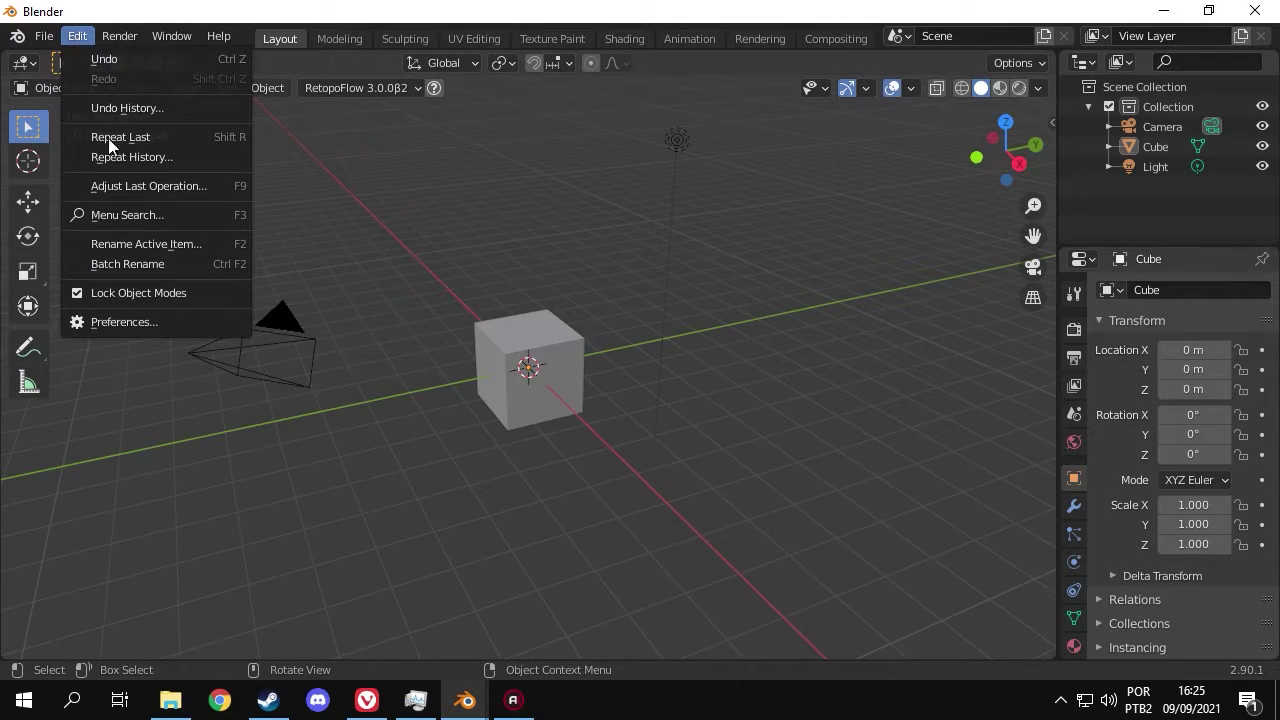
left_click(136, 324)
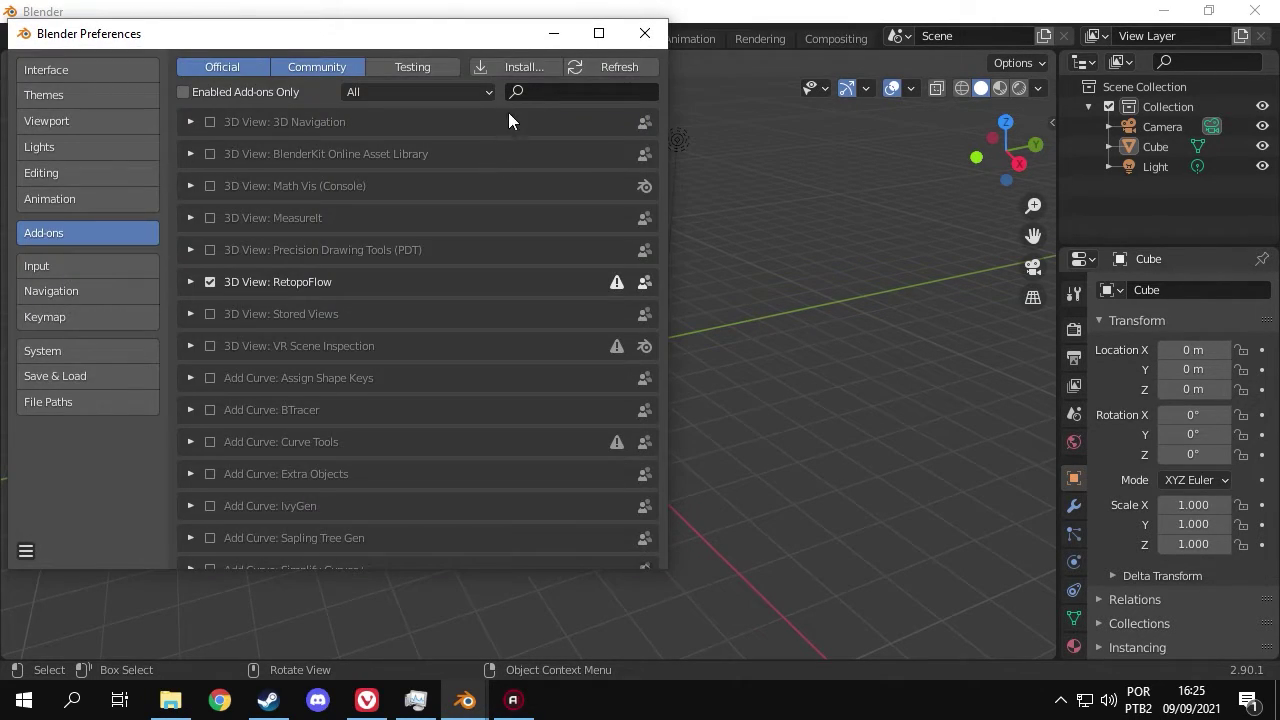
left_click(534, 91)
type("no")
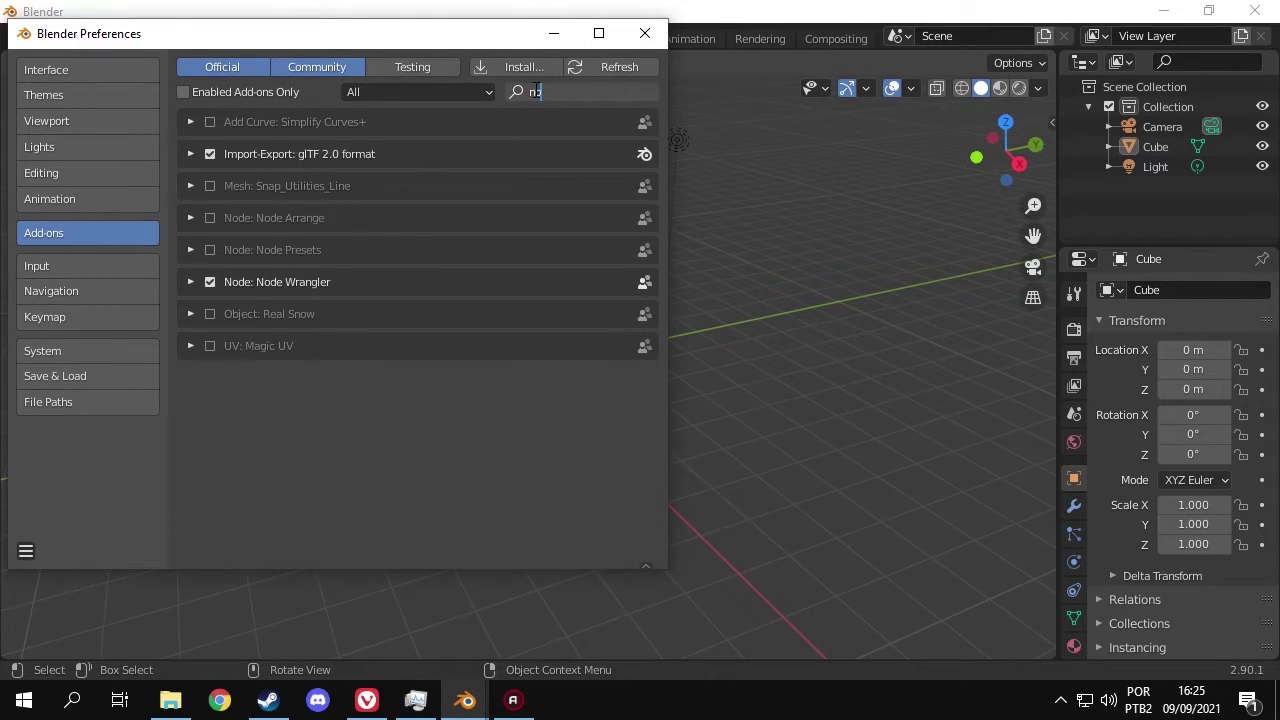
type("de")
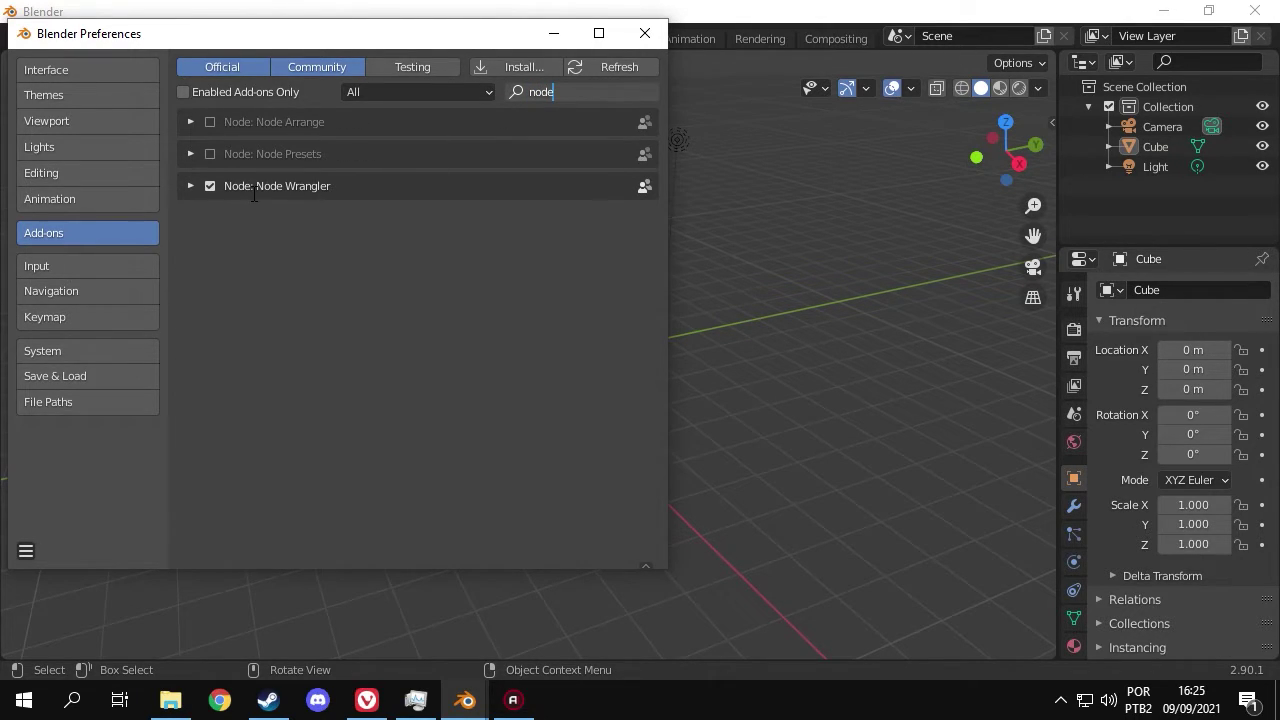
Close Preferences and delete the default cube.
left_click(645, 33)
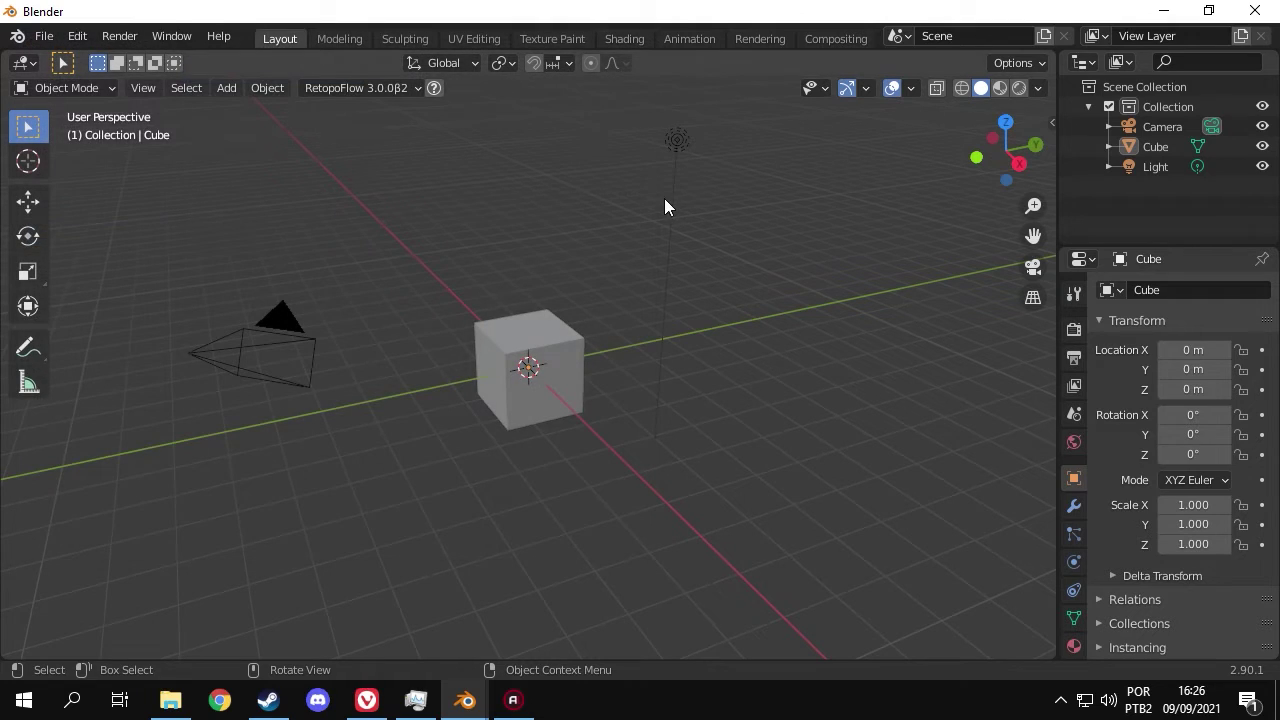
left_click(552, 338)
key("g")
key("z")
left_click(684, 300)
key("x")
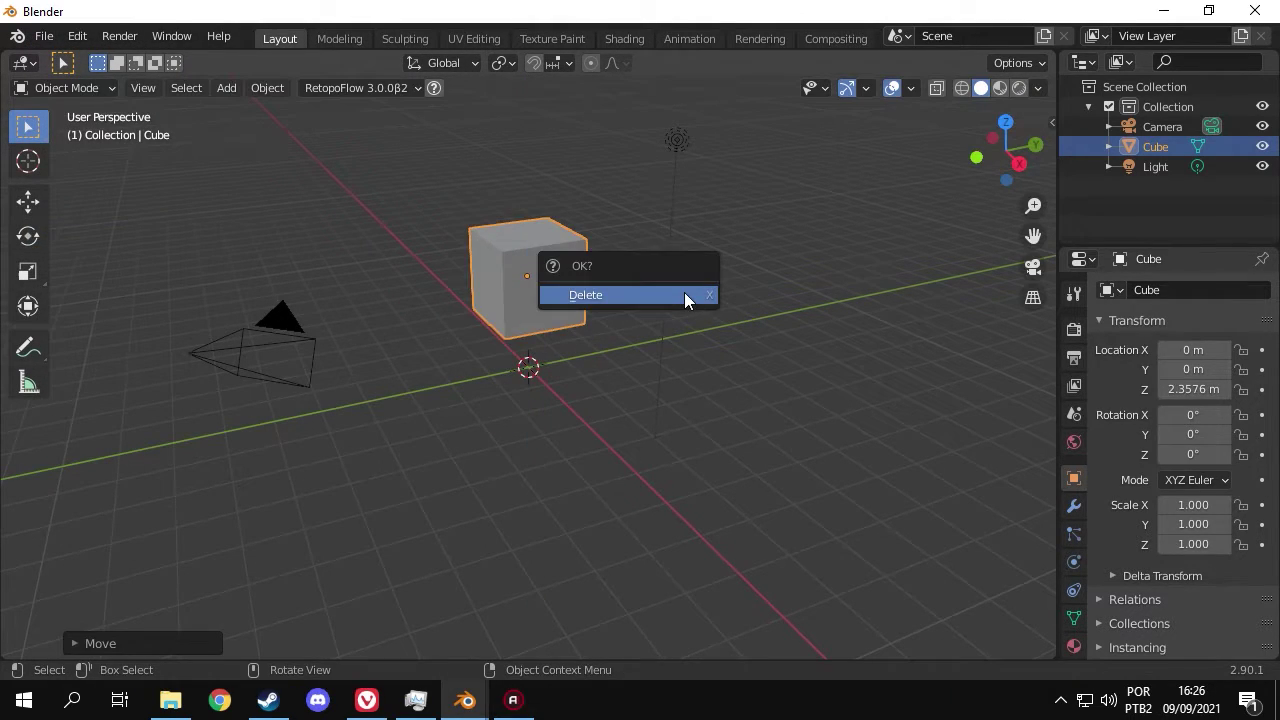
Add a UV sphere and raise it along the Z axis.
key("shift+a")
left_click(722, 326)
key("g")
key("z")
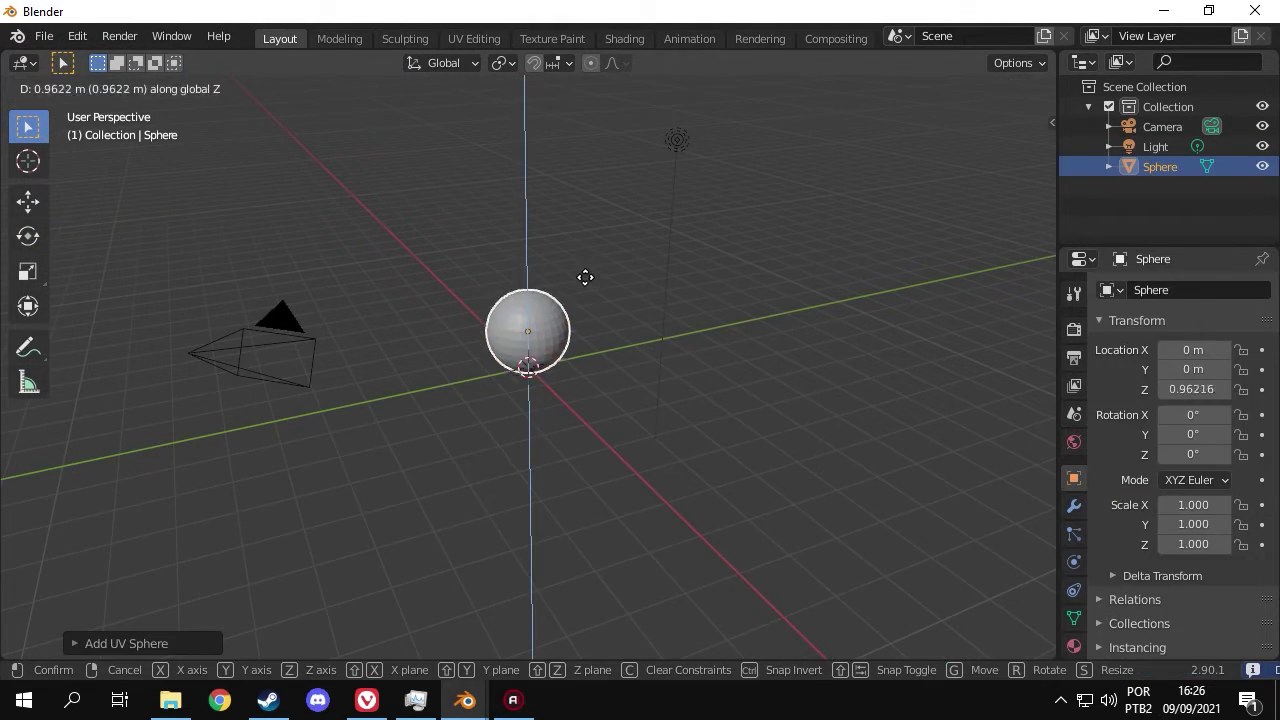
left_click(598, 246)
Widen the side panels and give the sphere a new material, Material.001.
left_click_drag(1058, 220, 534, 228)
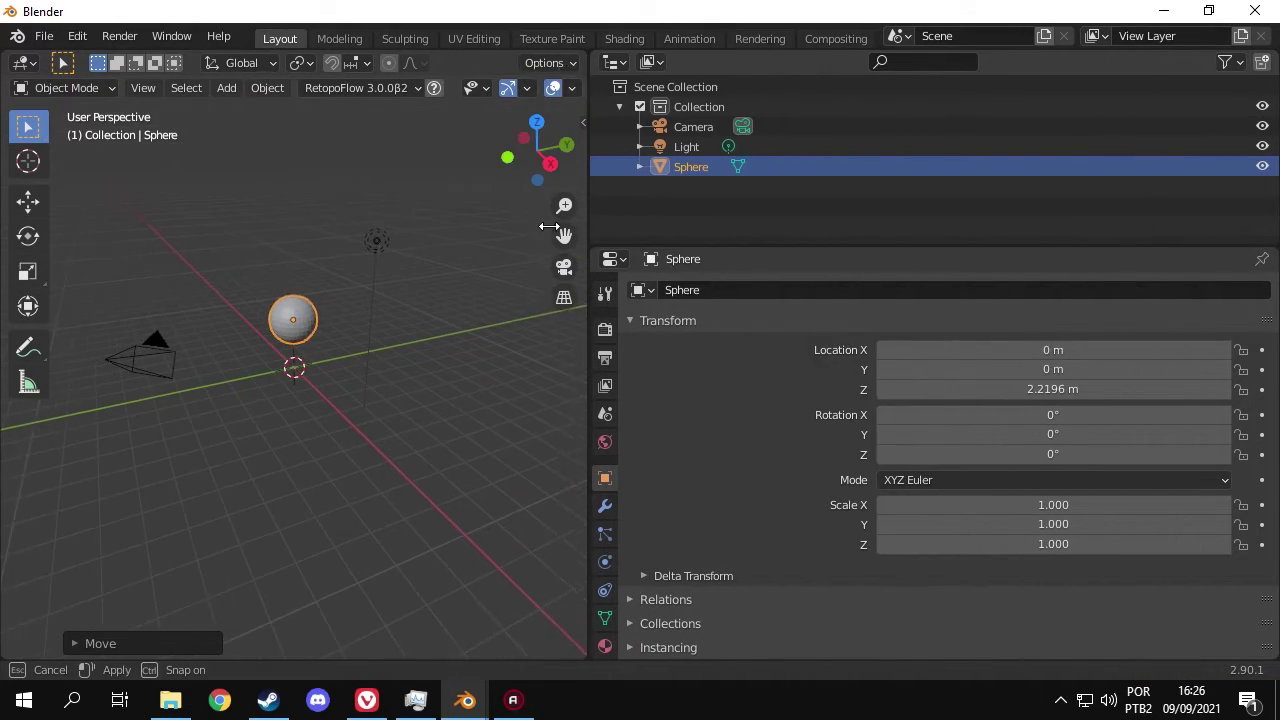
left_click_drag(693, 250, 546, 610)
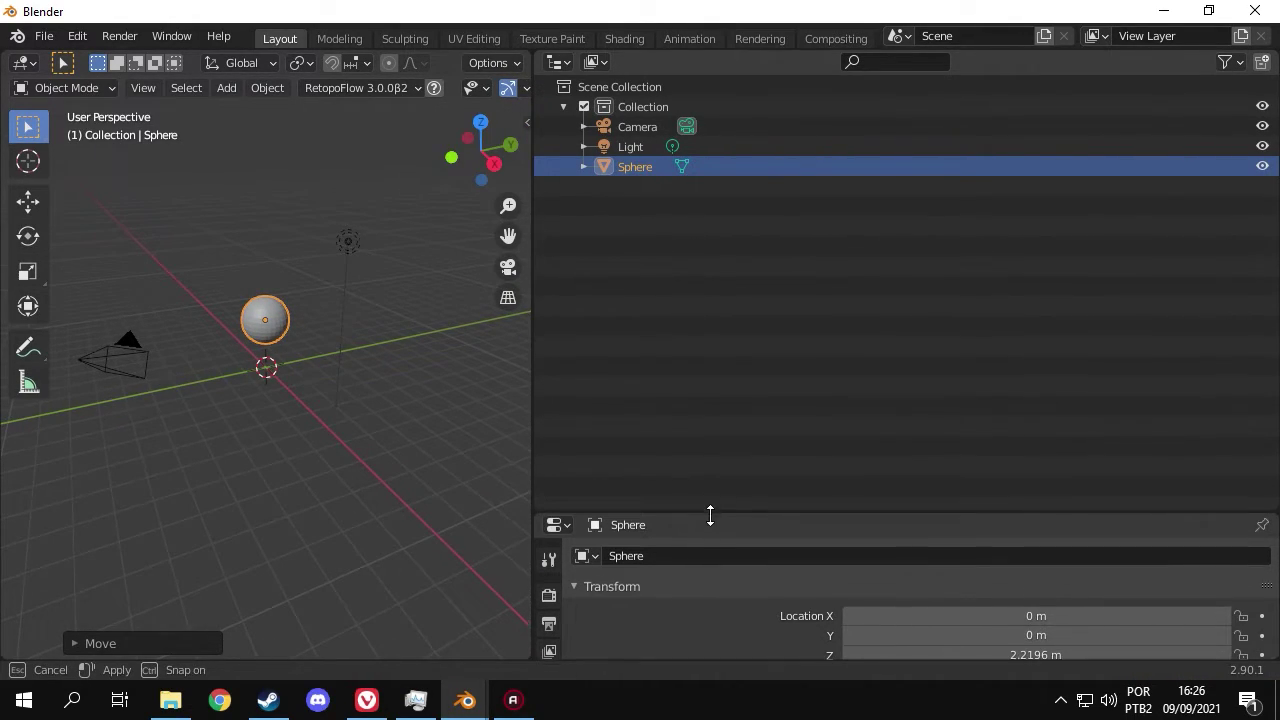
left_click(548, 602)
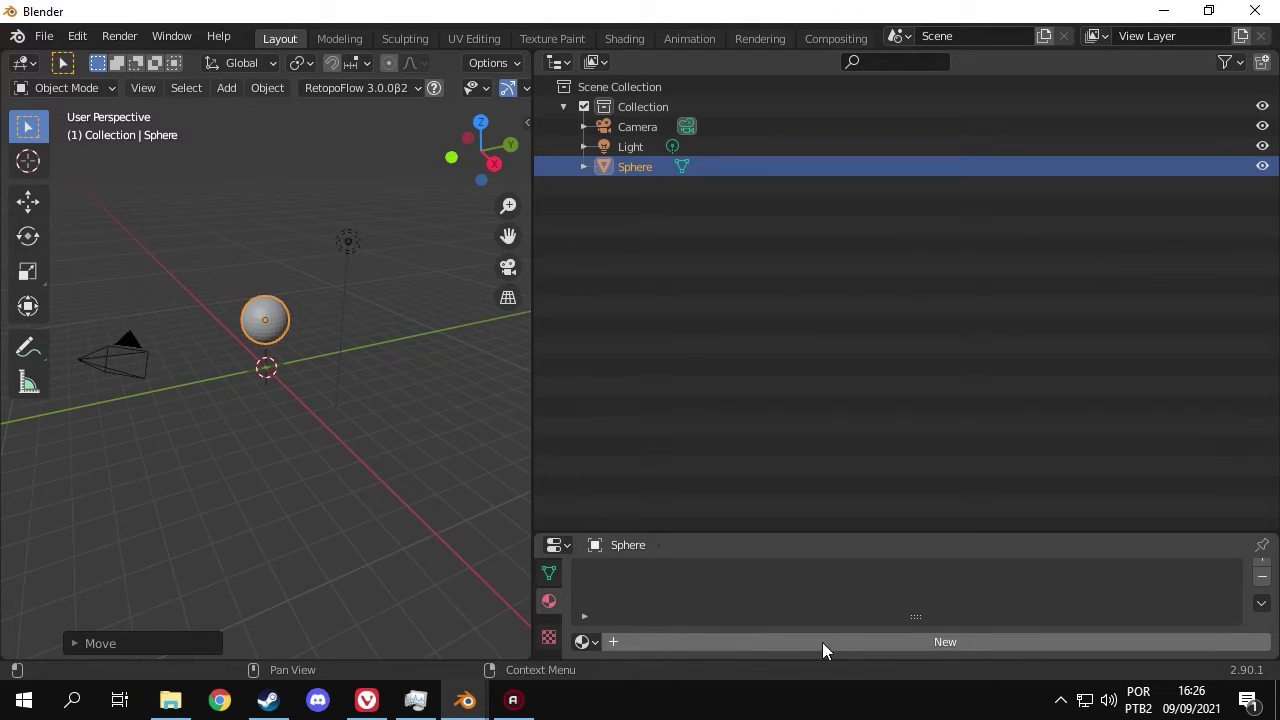
left_click(958, 636)
Shade the sphere smooth and change the upper-right area's editor type.
scroll(220, 310, "up", 4)
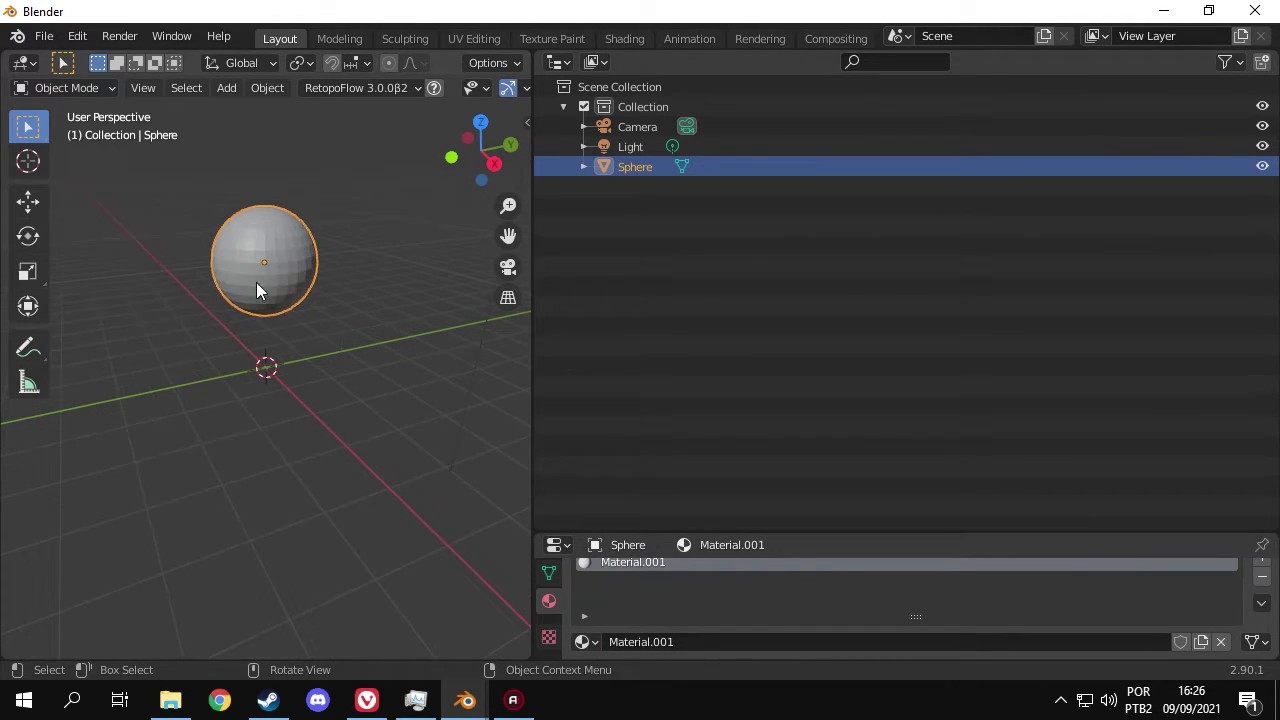
right_click(265, 274)
left_click(268, 270)
scroll(342, 400, "up", 6)
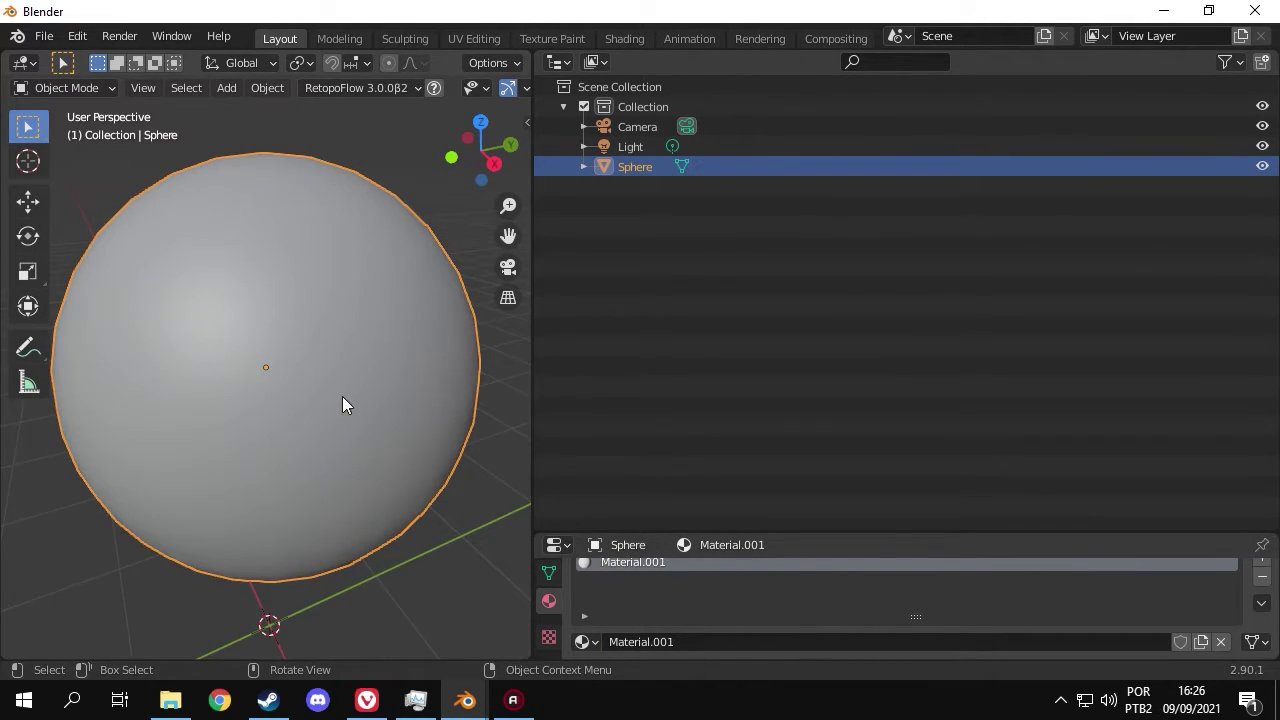
left_click(556, 62)
Show the Shader Editor and add a ColorRamp left of the shader.
left_click(606, 246)
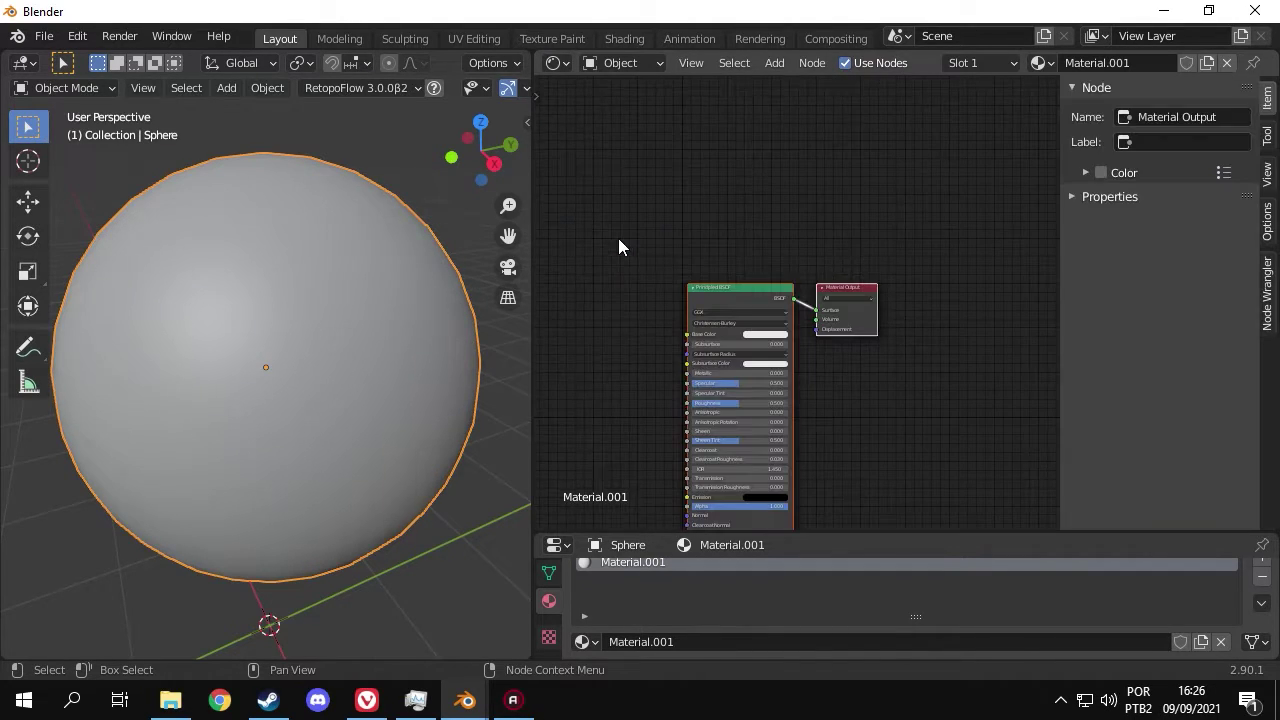
middle_click_drag(708, 322, 877, 341)
scroll(877, 341, "up", 2)
key("shift+a")
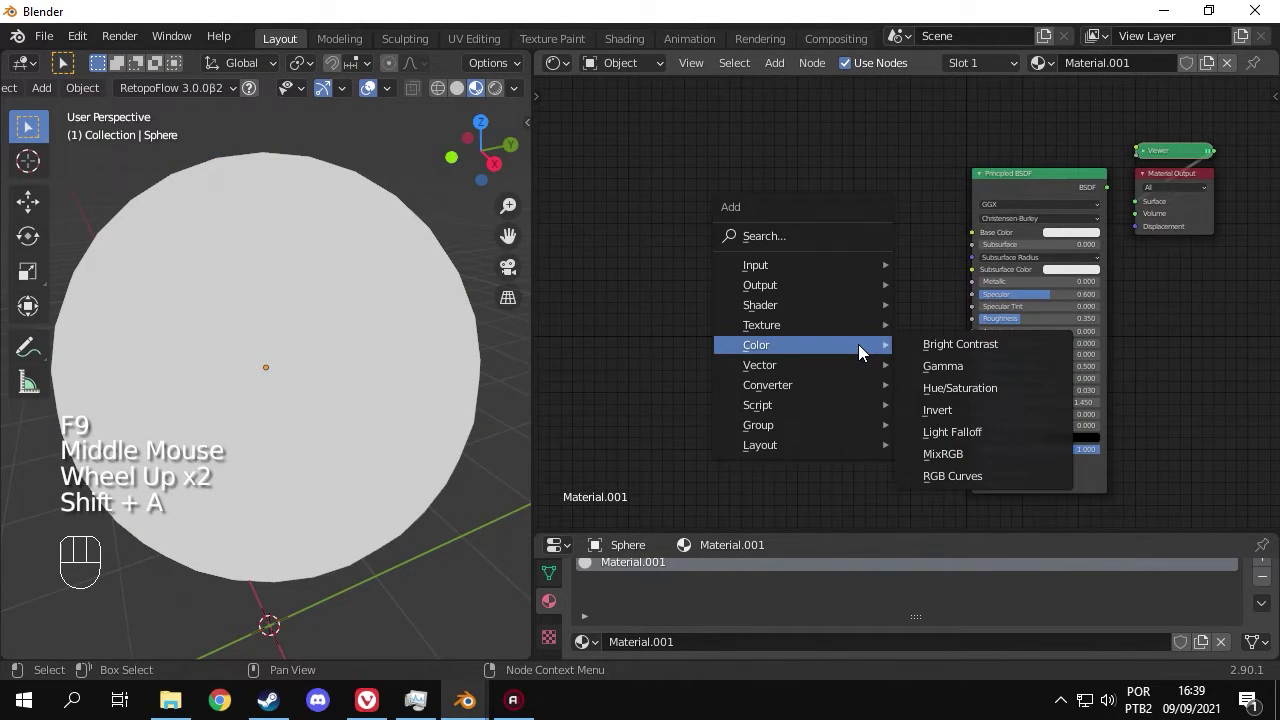
left_click(950, 120)
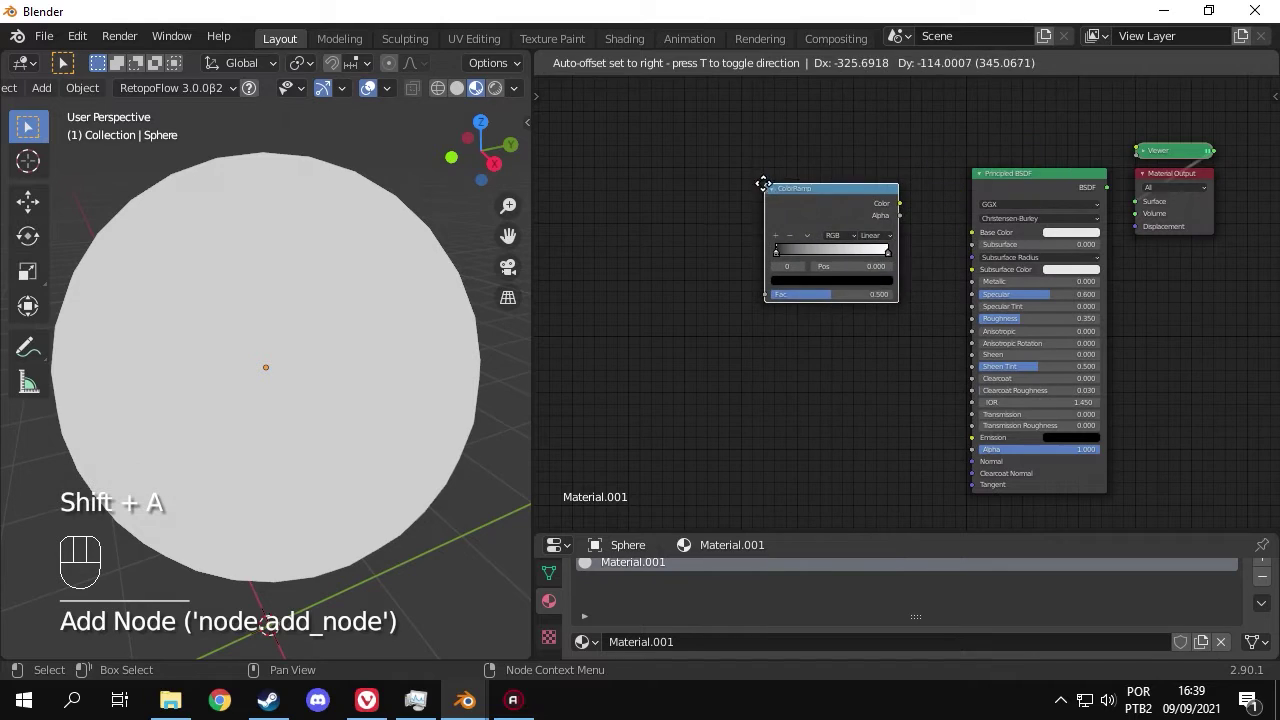
left_click(762, 210)
middle_click_drag(712, 264, 881, 288)
Add a Voronoi Texture left of the ColorRamp and place a duplicate before it.
key("shift+a")
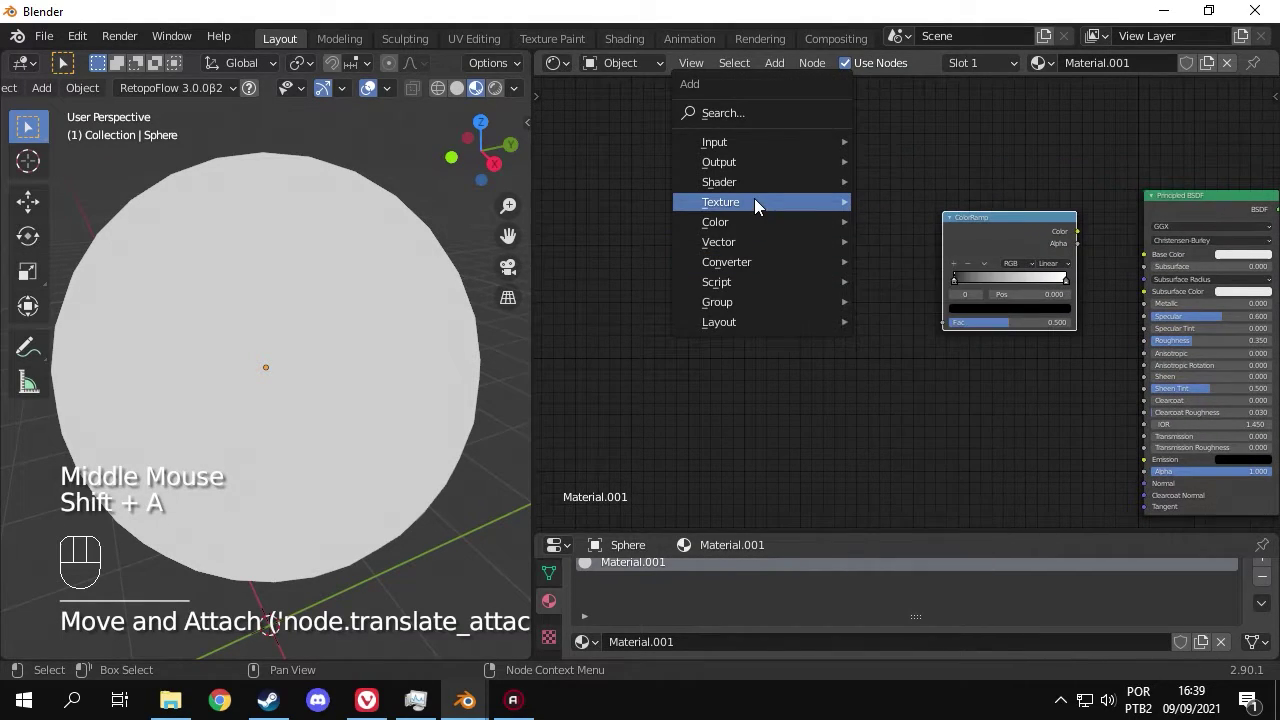
left_click(925, 493)
left_click(796, 220)
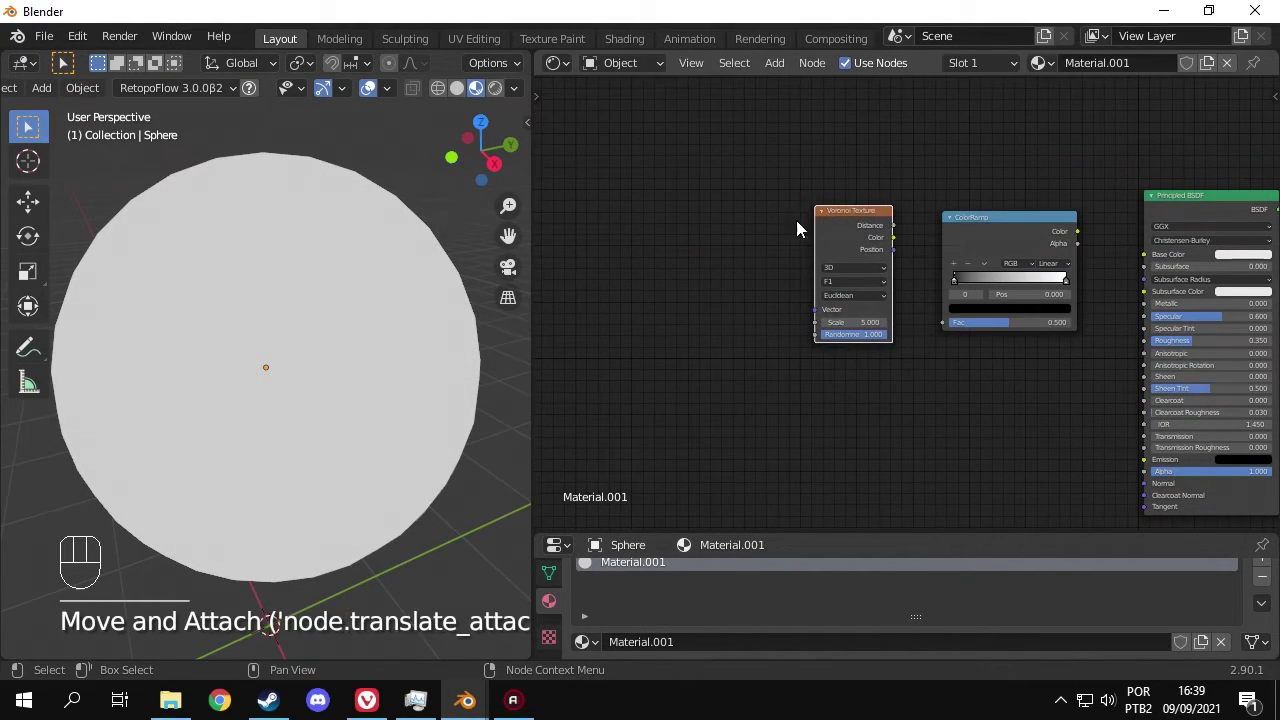
middle_click_drag(796, 220, 771, 294)
scroll(774, 320, "up", 3)
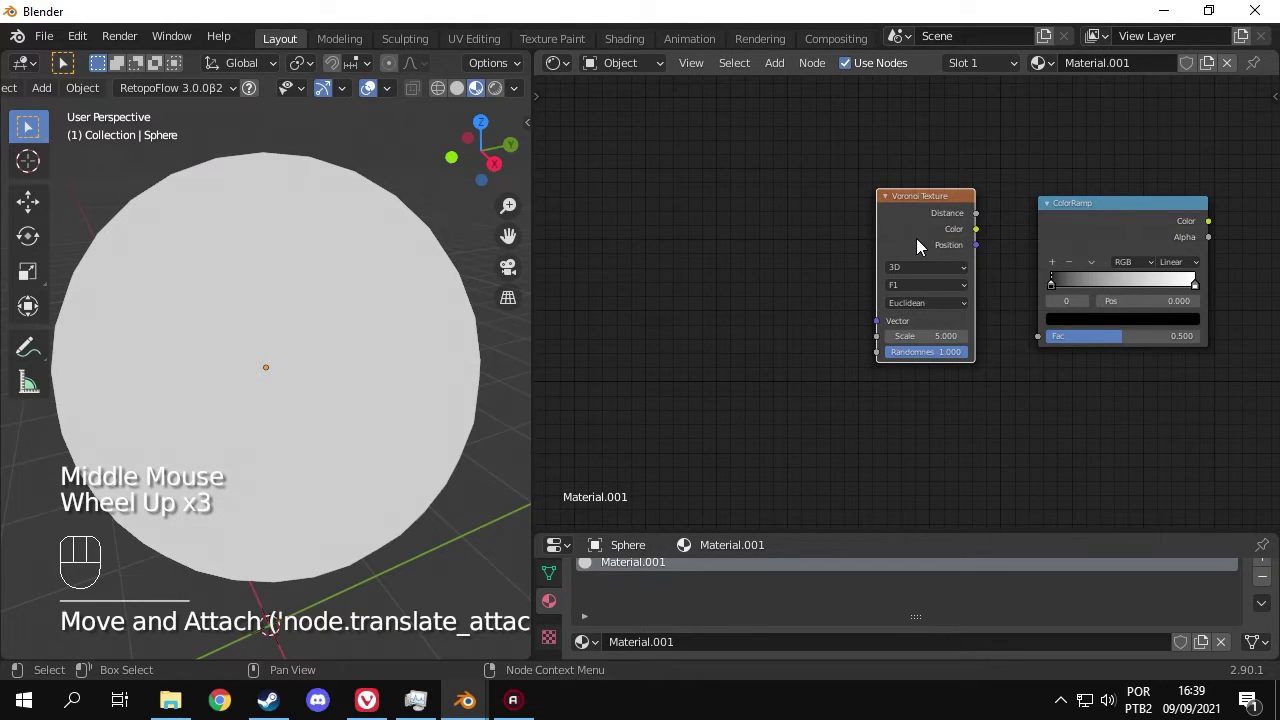
key("shift+d")
left_click(731, 238)
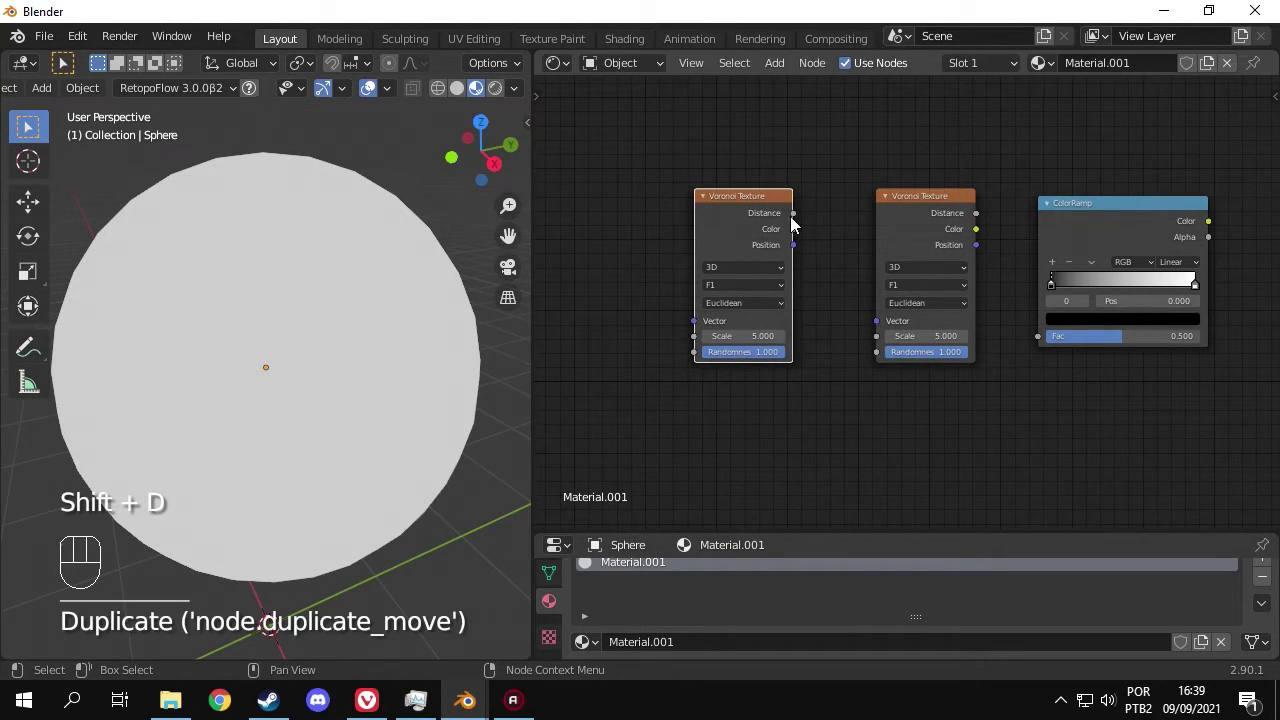
Chain Voronoi Position→Vector and Distance→ColorRamp Fac, setting the first Voronoi to Smooth F1.
left_click_drag(793, 245, 830, 292)
left_click_drag(877, 328, 877, 321)
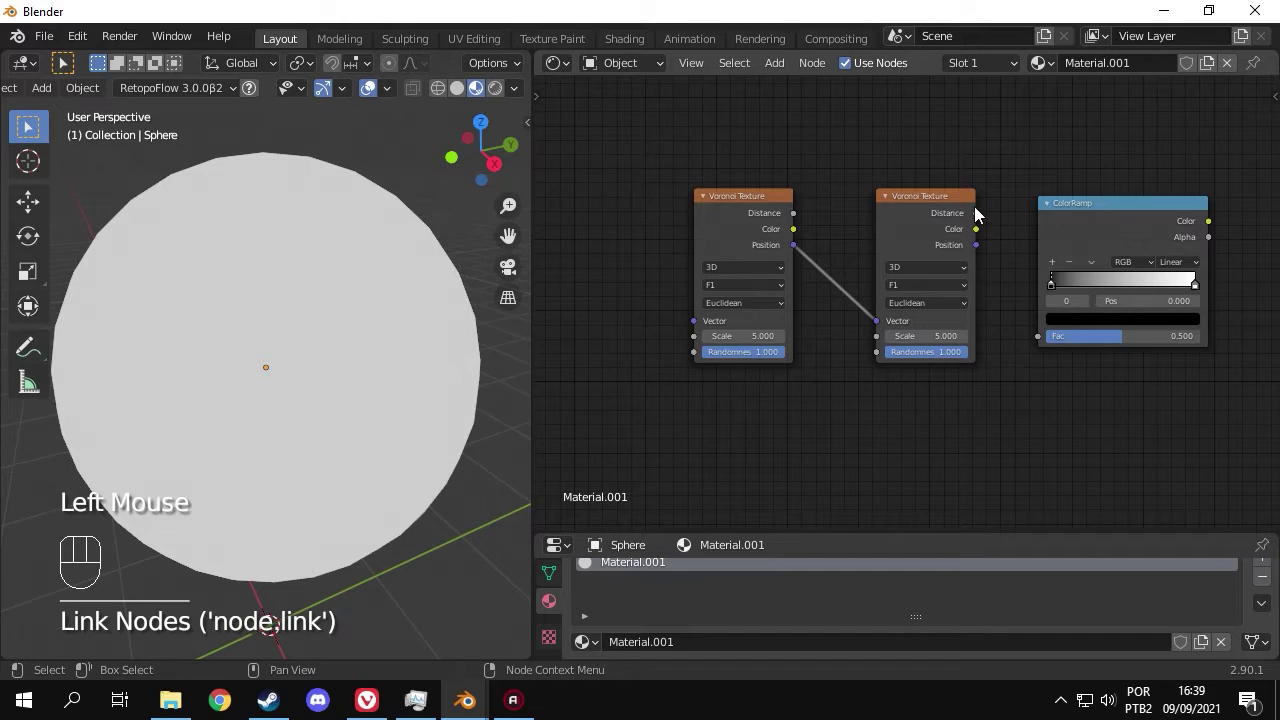
left_click_drag(975, 213, 1037, 336)
left_click(750, 290)
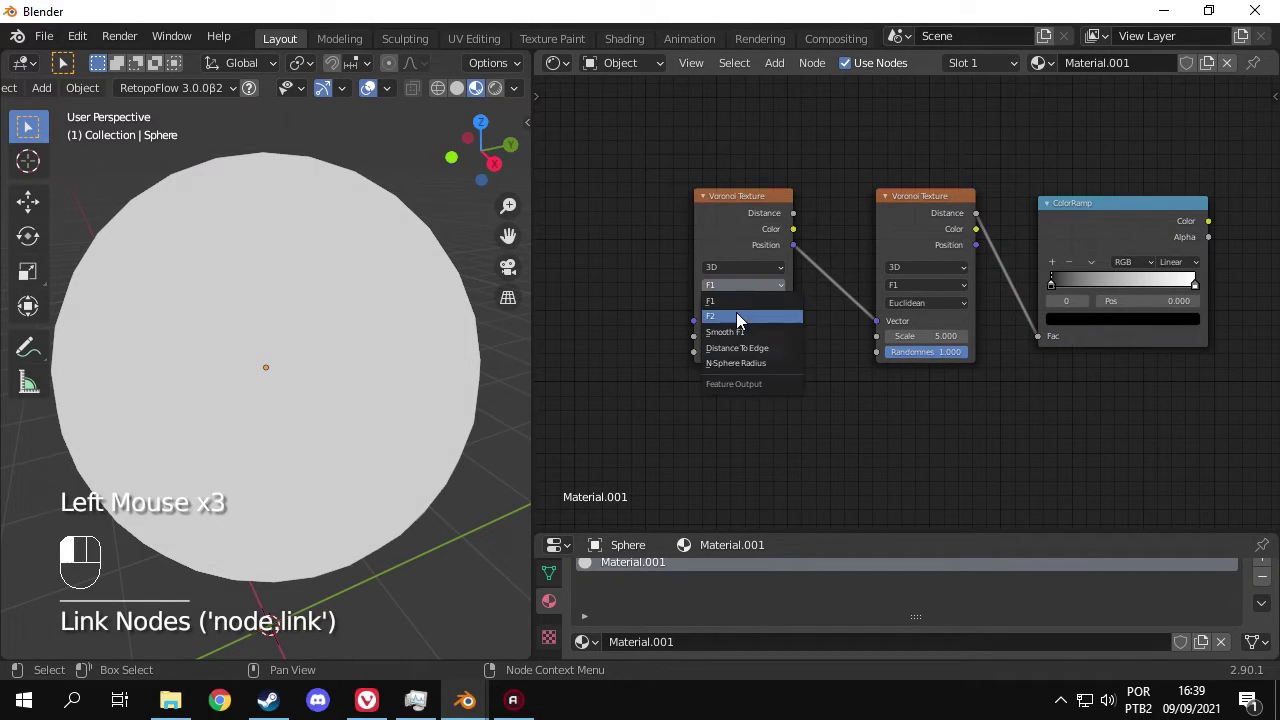
left_click(737, 325)
Preview the ColorRamp on the sphere and flip its gradient.
left_click(1102, 238, "ctrl+shift")
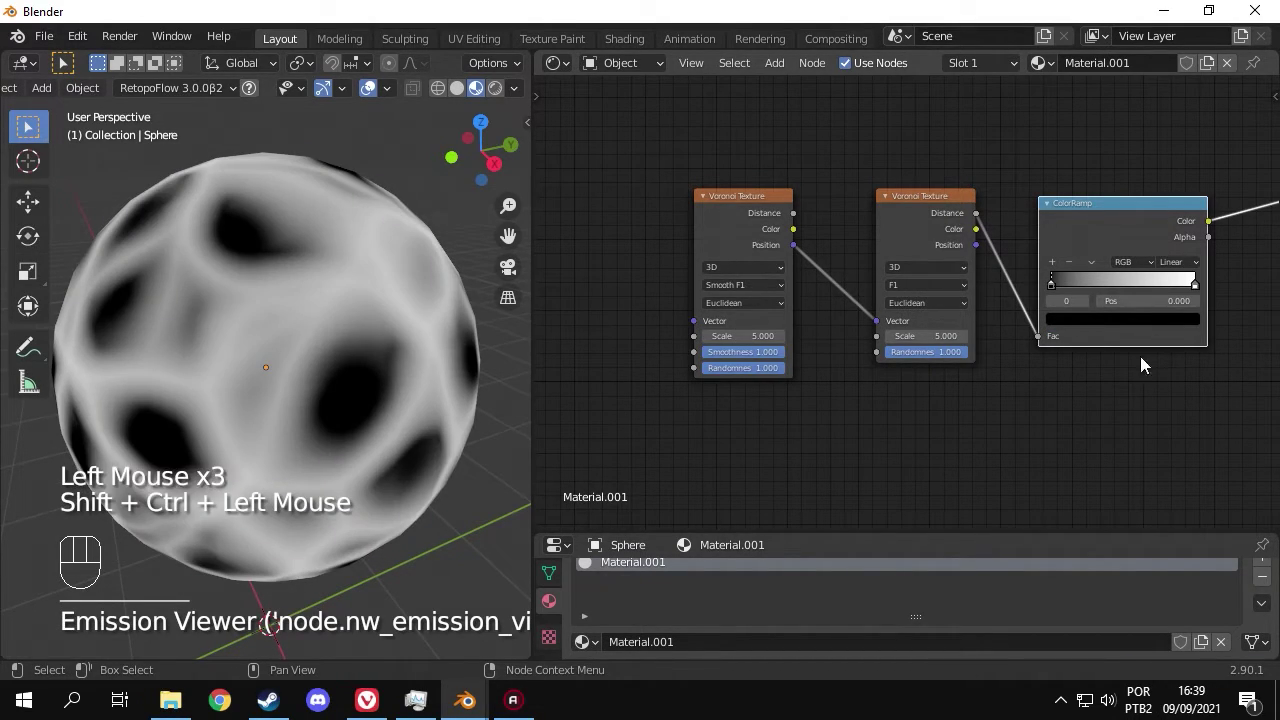
left_click(1090, 261)
left_click(1113, 290)
scroll(1113, 290, "up", 3)
middle_click_drag(1113, 290, 900, 330)
scroll(900, 330, "up", 5)
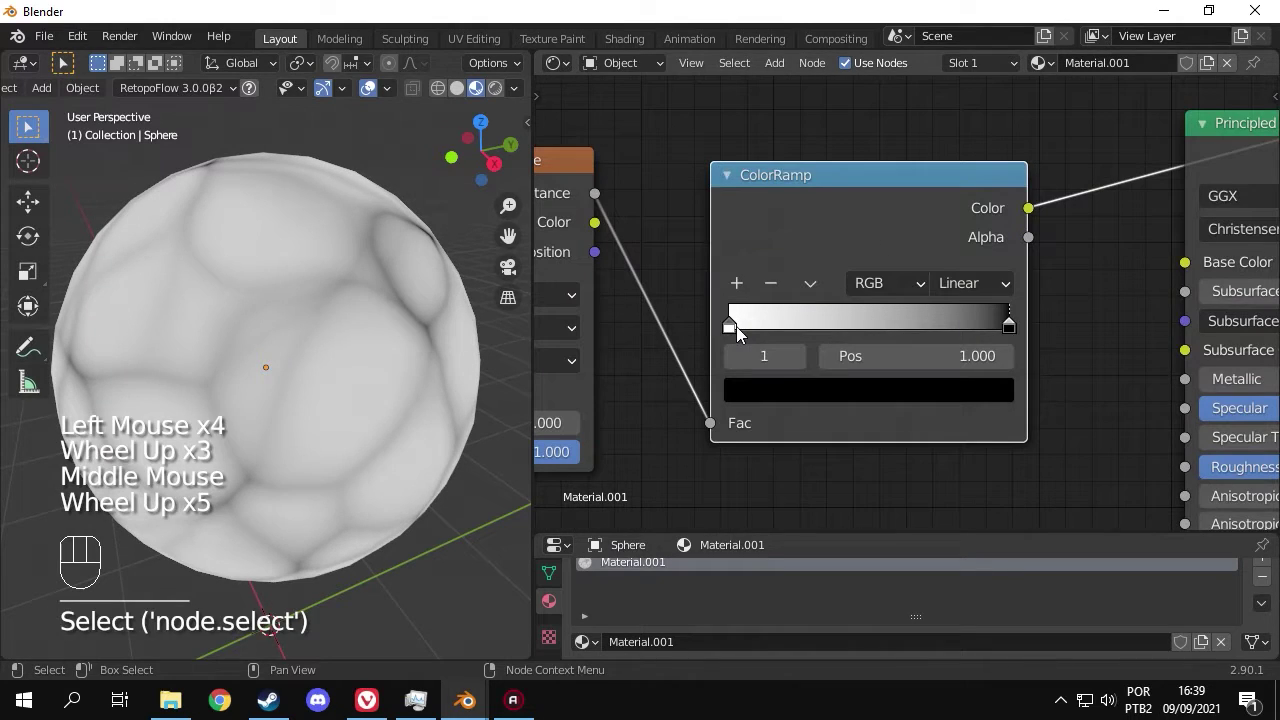
Darken the ramp stop colour to near black and move the right stop to 0.85.
left_click(733, 326)
left_click(808, 392)
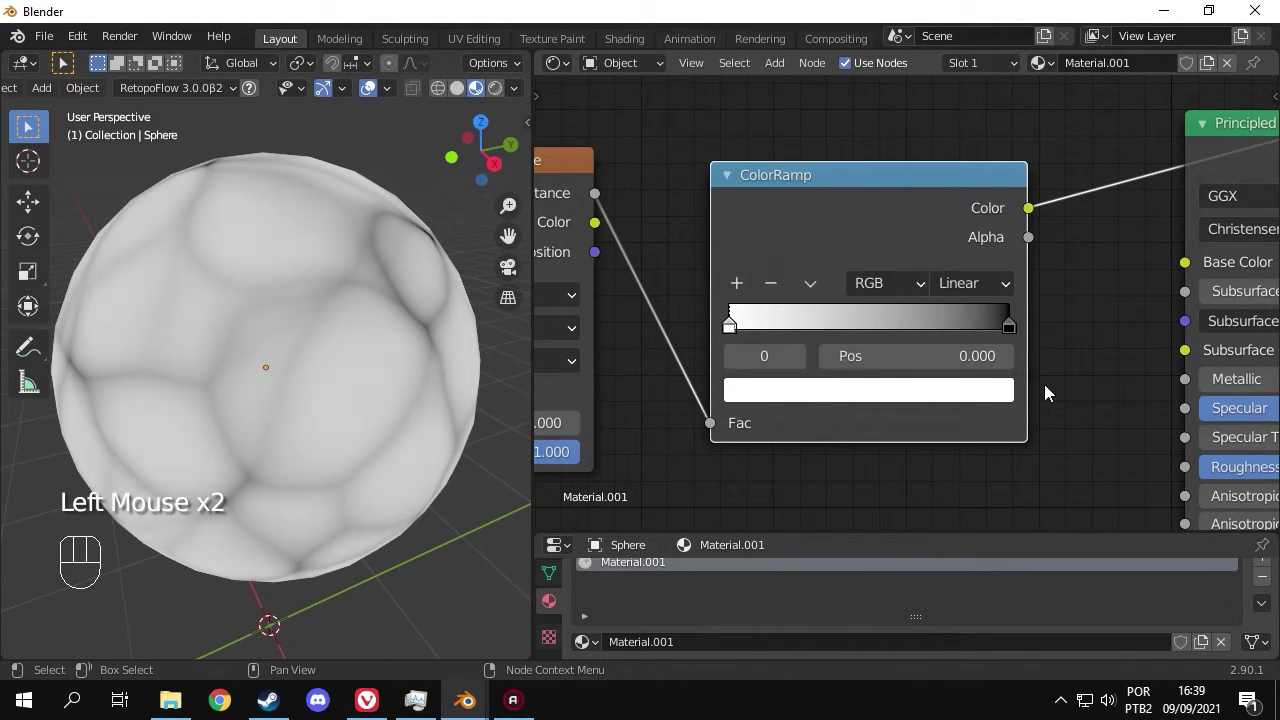
scroll(846, 374, "down", 4)
left_click(846, 370)
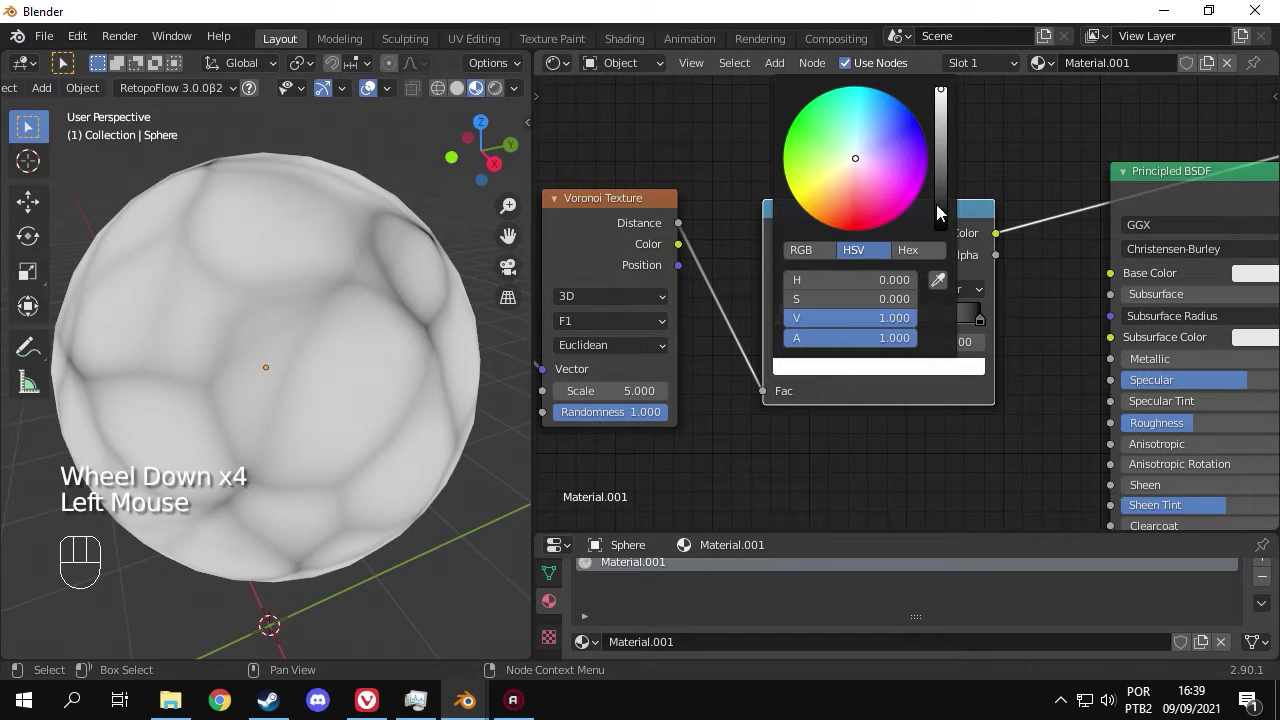
left_click_drag(940, 204, 941, 220)
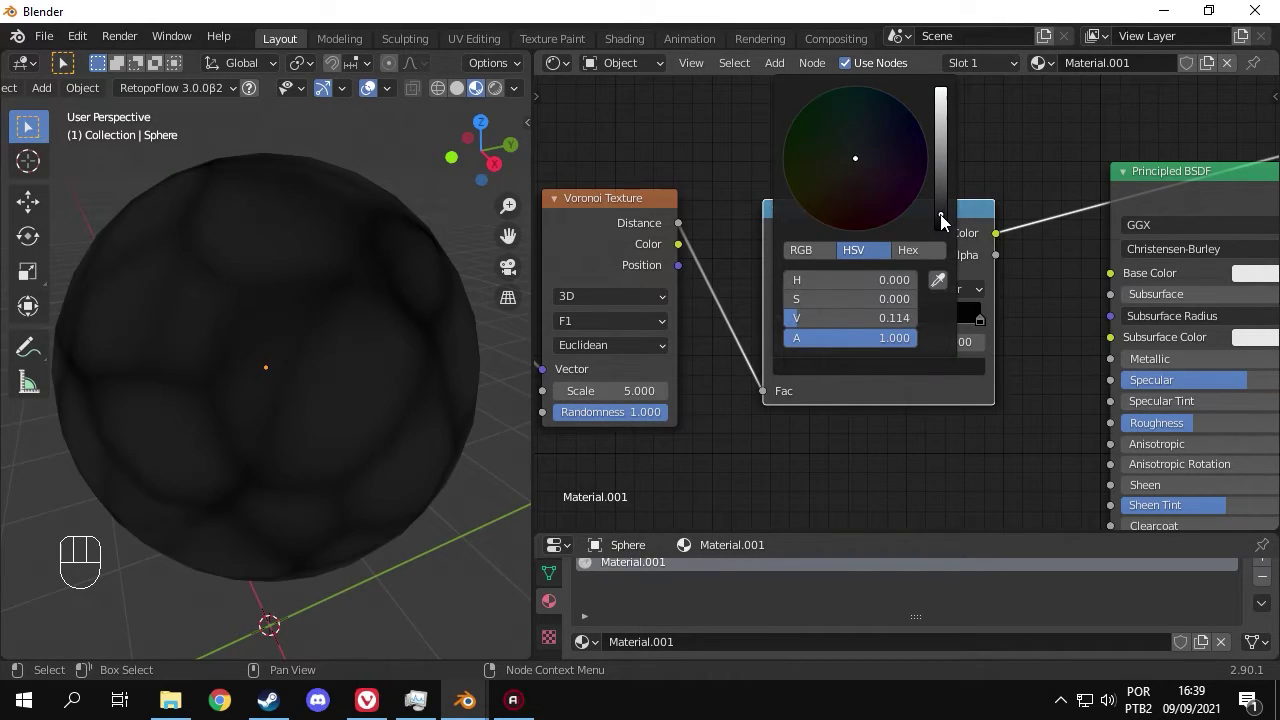
left_click(982, 320)
double_click(956, 344)
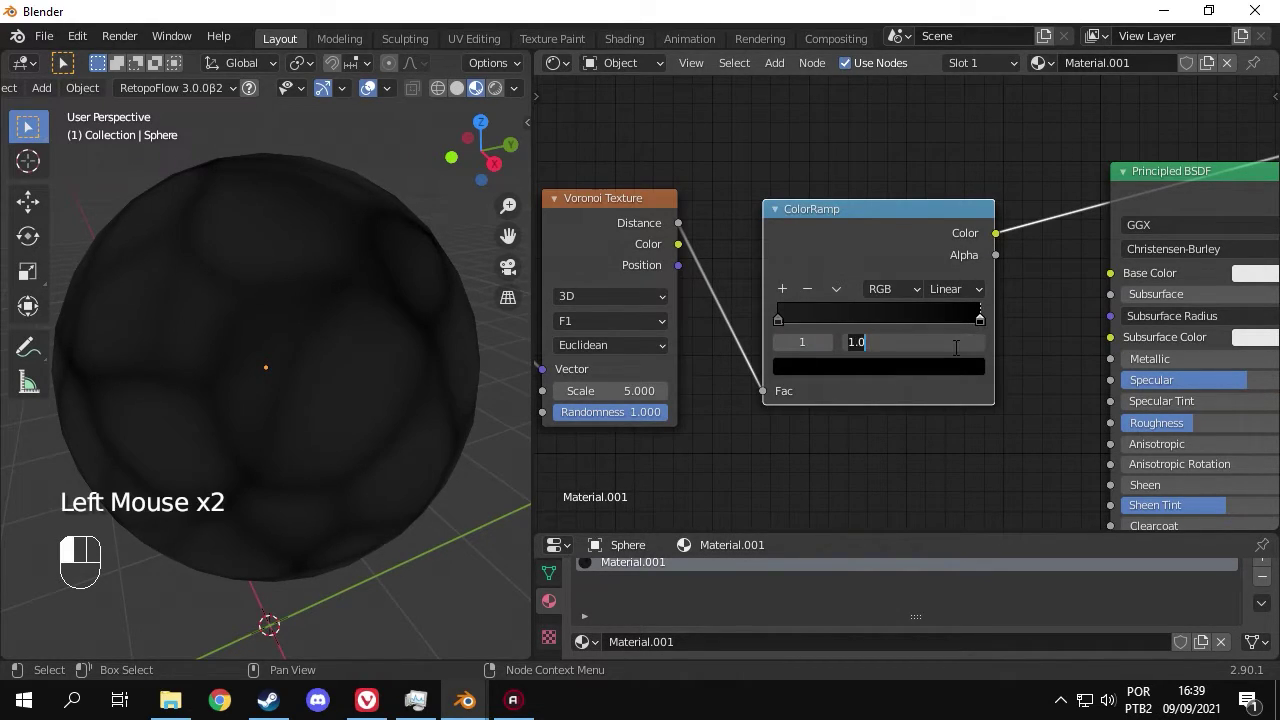
type("0.85")
key("Return")
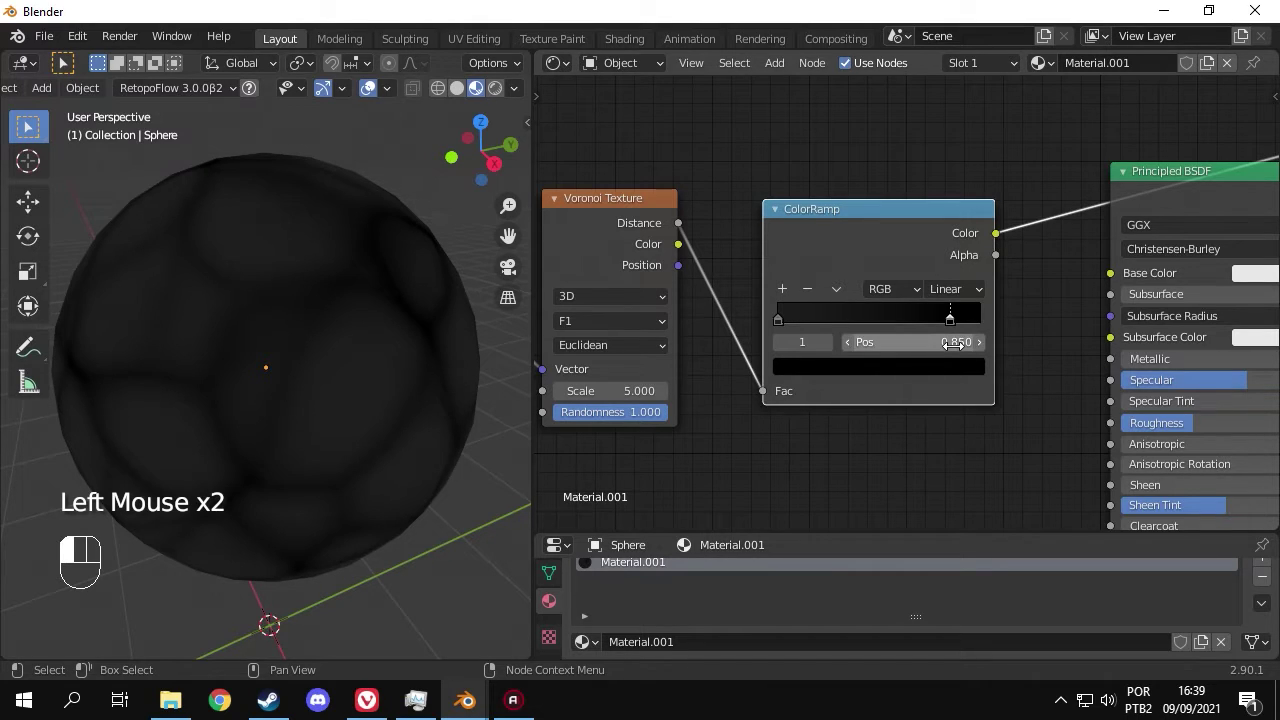
Set the first Voronoi's Smoothness to 0.4.
mouse_move(817, 443)
middle_mouse_down()
mouse_move(760, 396)
mouse_move(948, 388)
middle_mouse_up()
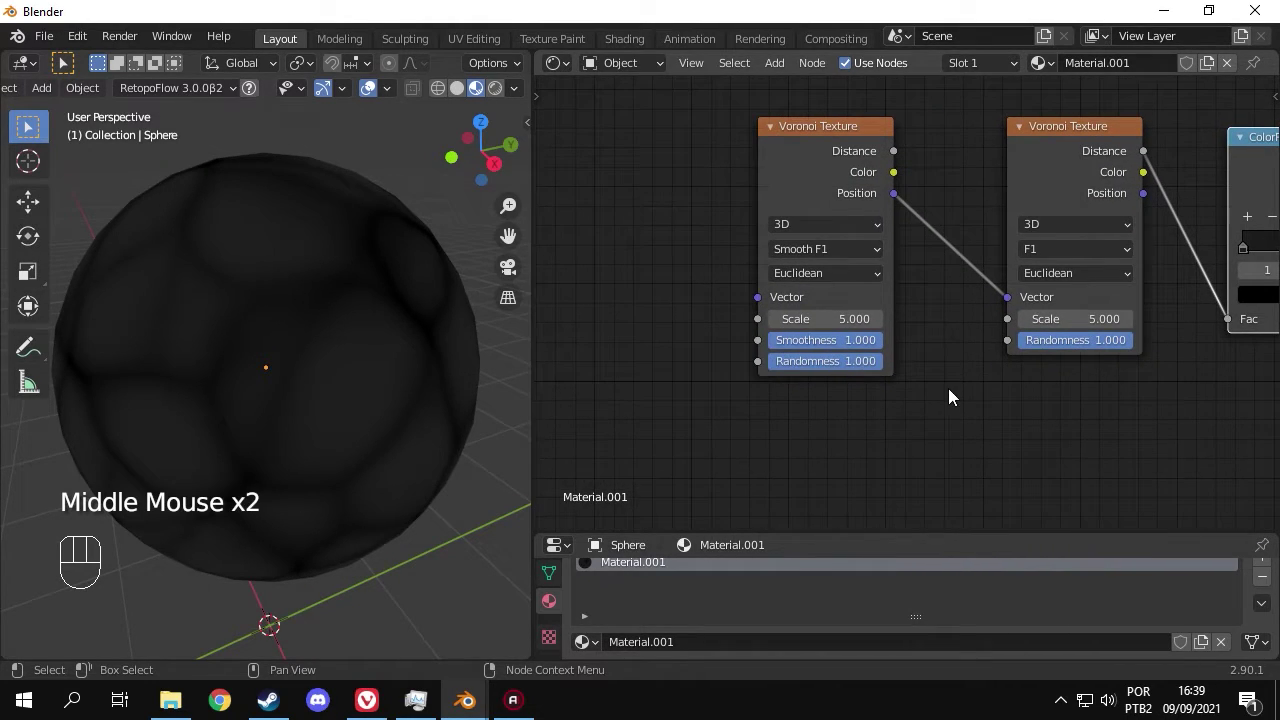
left_click(838, 340)
type("0.400")
left_click(882, 402)
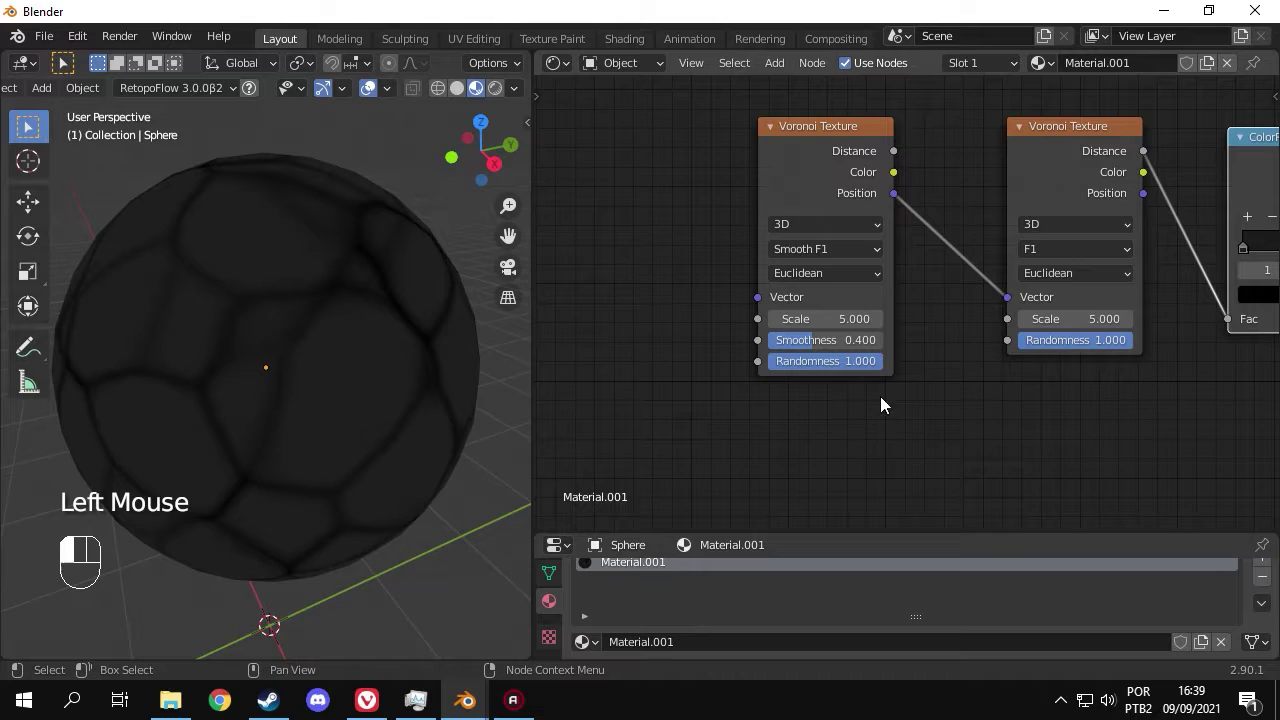
scroll(831, 423, "up", 1)
middle_click_drag(831, 423, 920, 364)
Add a Power Math node and link it to both Voronoi Scale inputs.
left_click(896, 404)
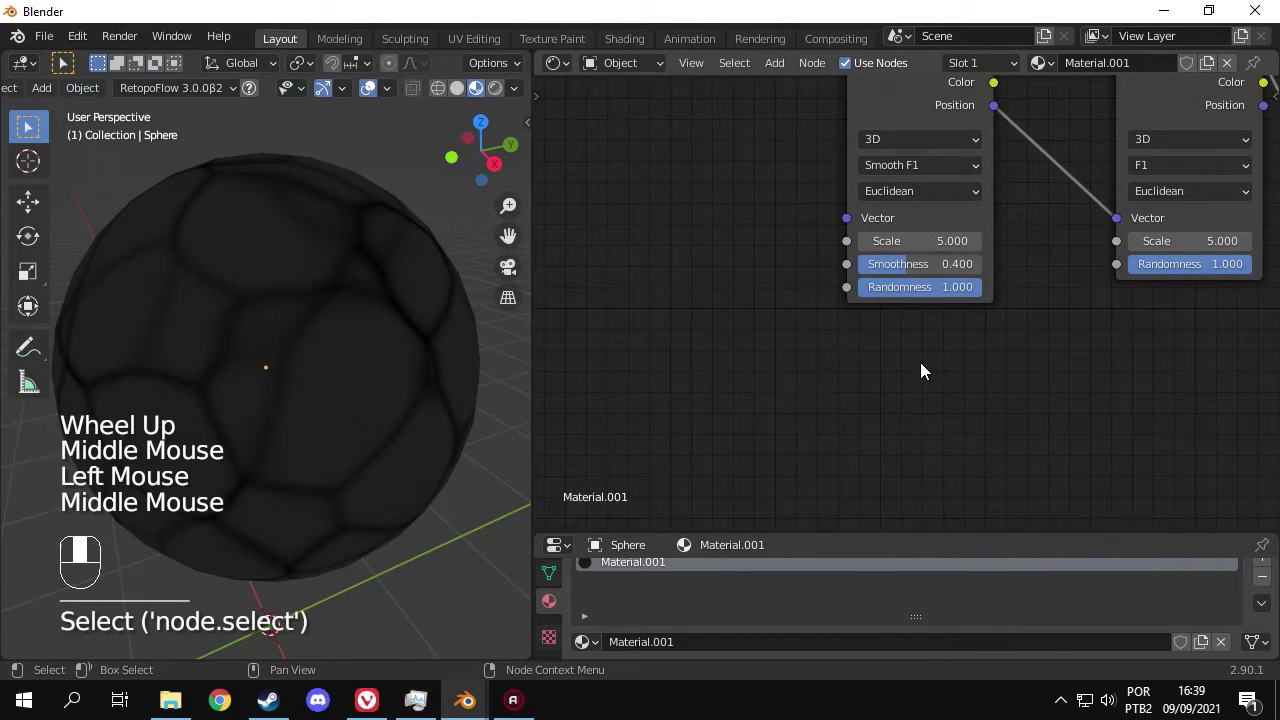
key("shift+a")
mouse_move(829, 424)
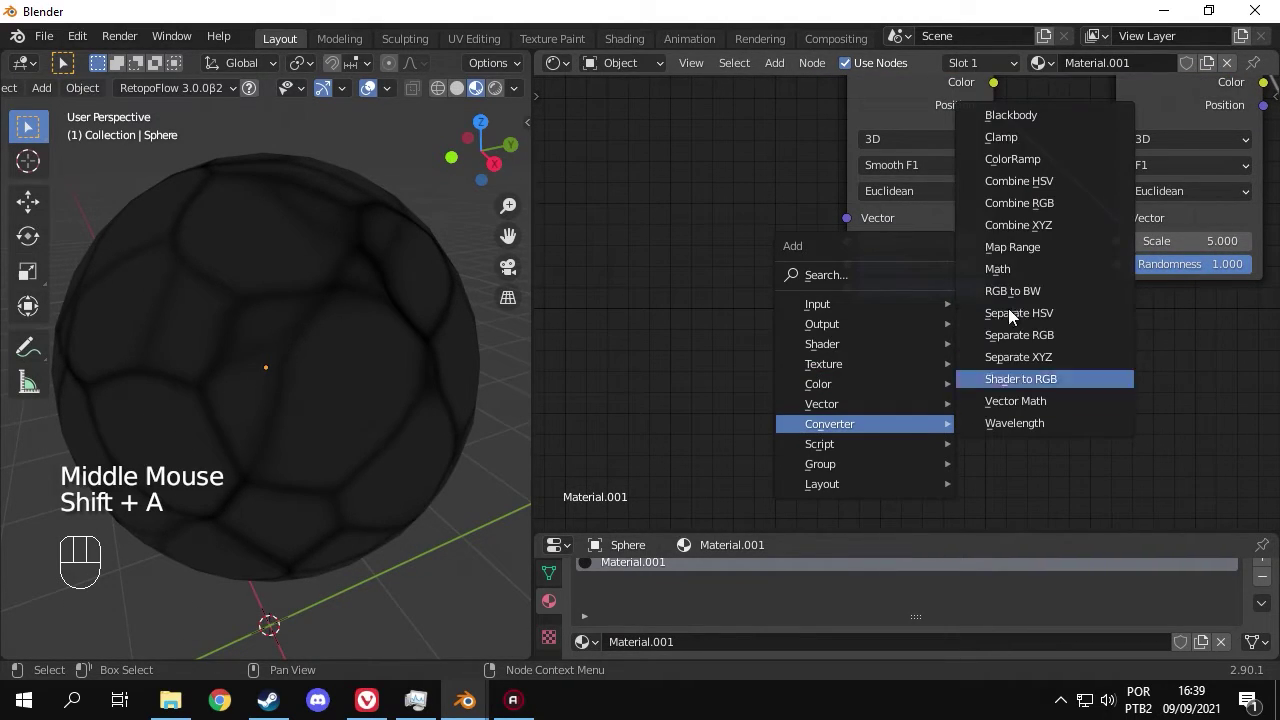
left_click(1008, 308)
left_click(748, 380)
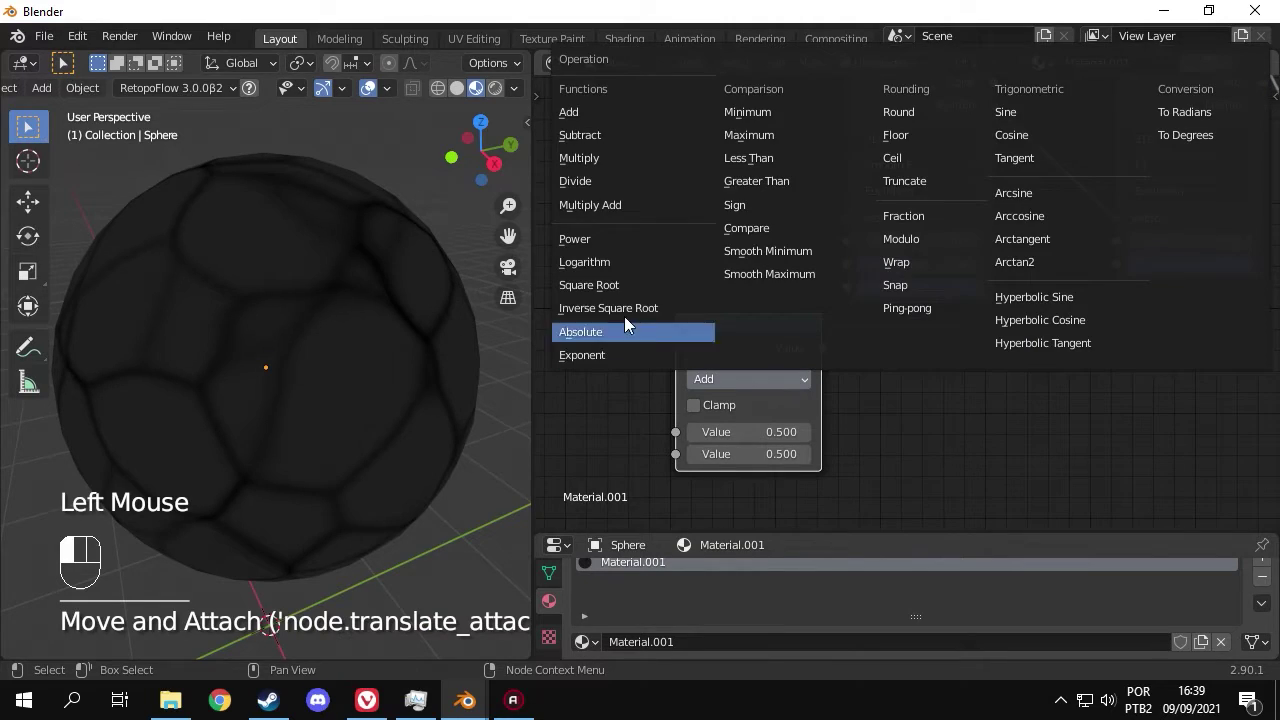
left_click(604, 238)
left_click_drag(822, 348, 846, 241)
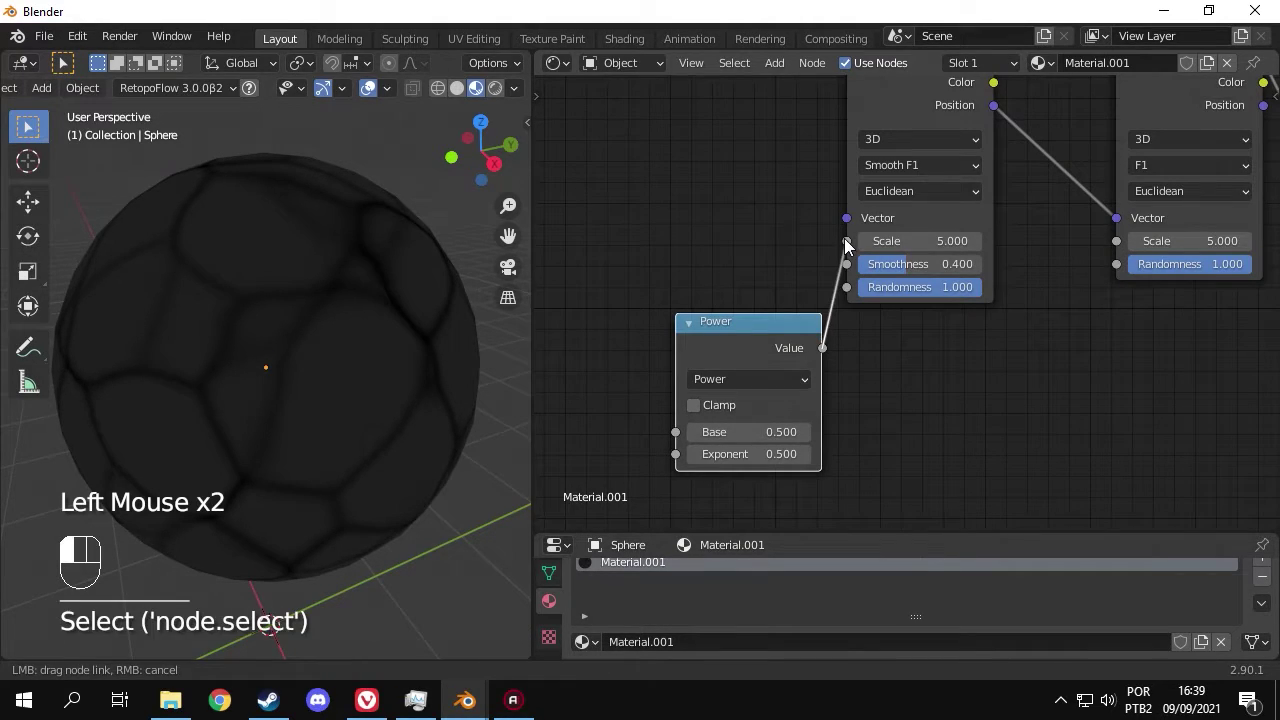
left_click_drag(822, 348, 1116, 241)
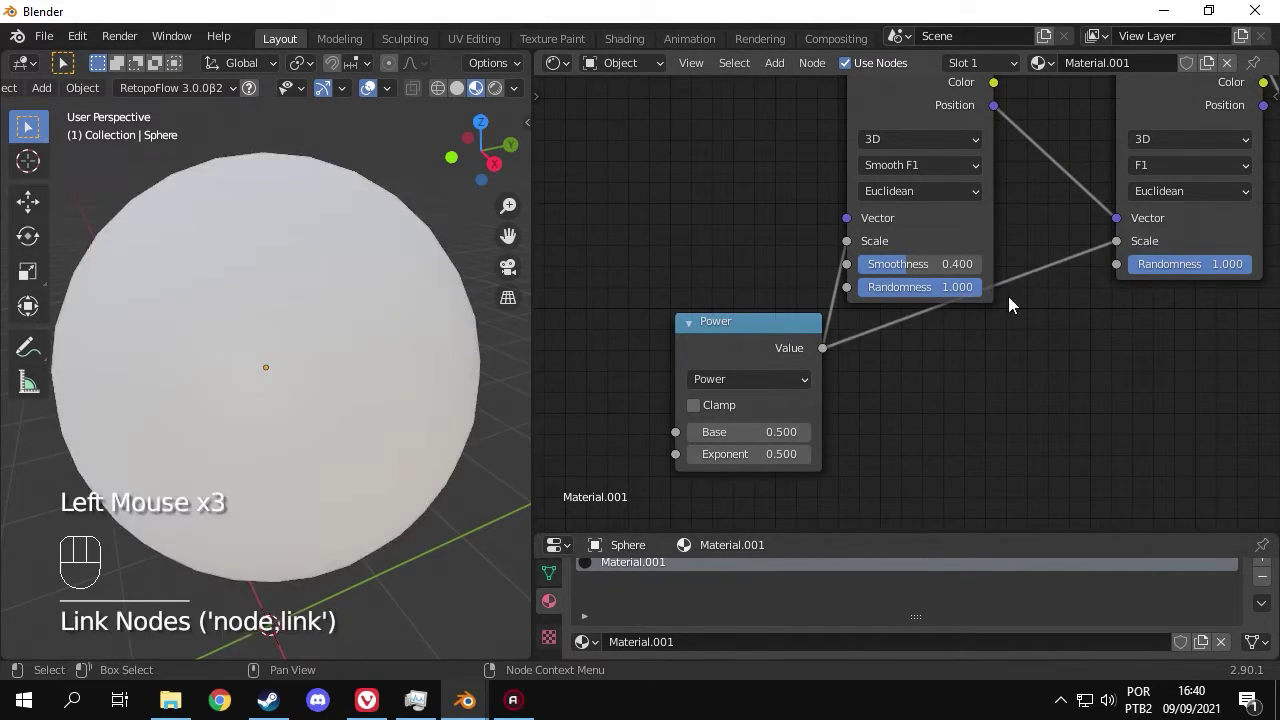
Set the Power node's exponent to 1.7 and base to 10.
left_click(750, 454)
type("1.")
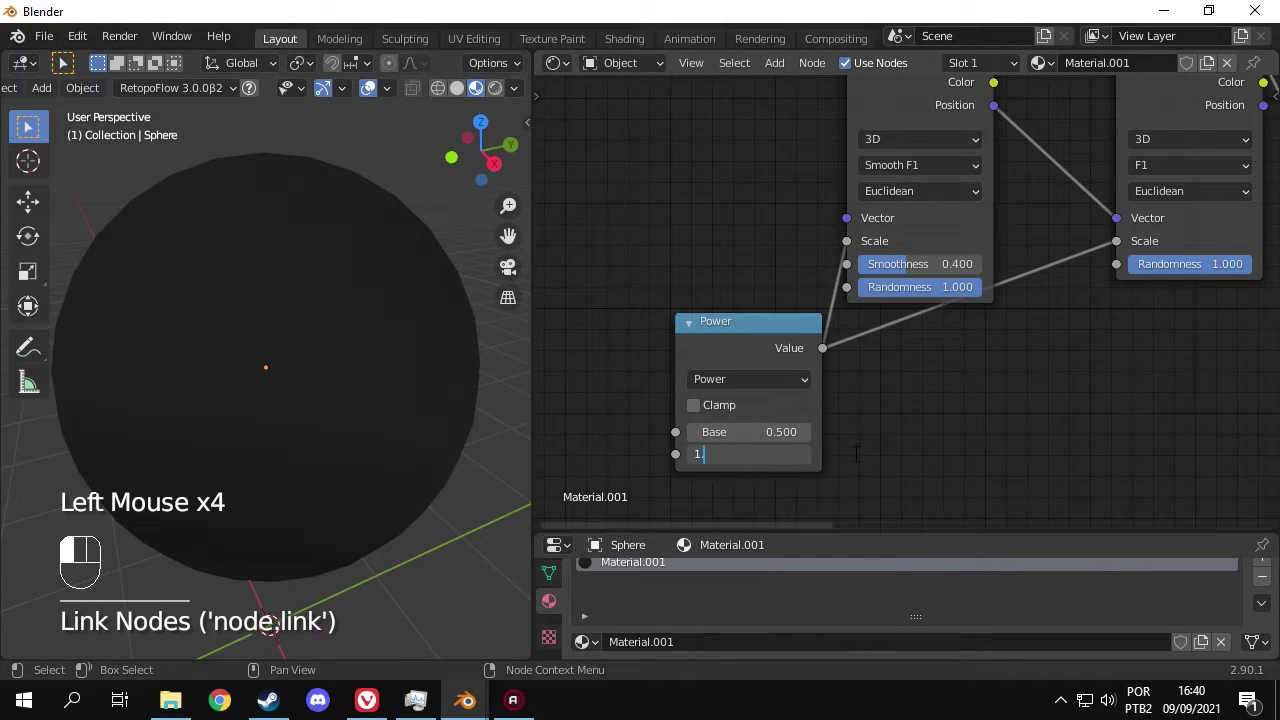
type("7")
key("Return")
left_click(750, 432)
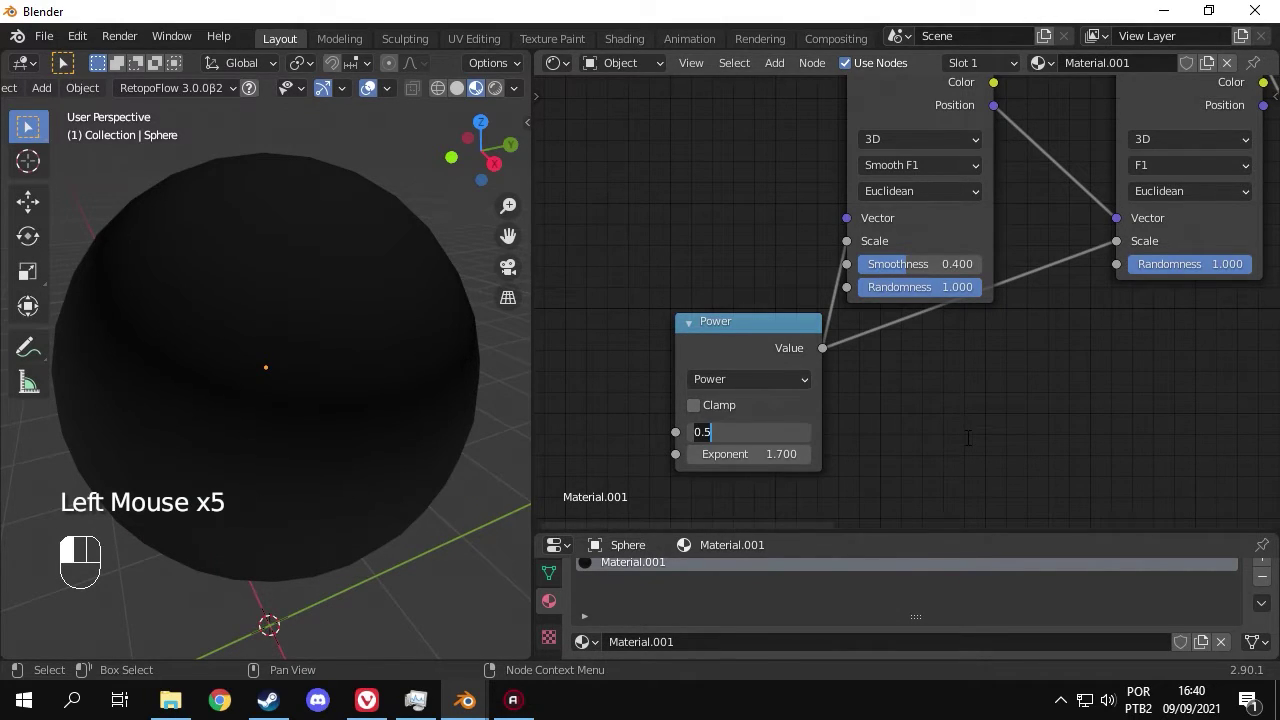
type("10")
key("Return")
scroll(850, 350, "down", 3)
scroll(738, 218, "down", 2)
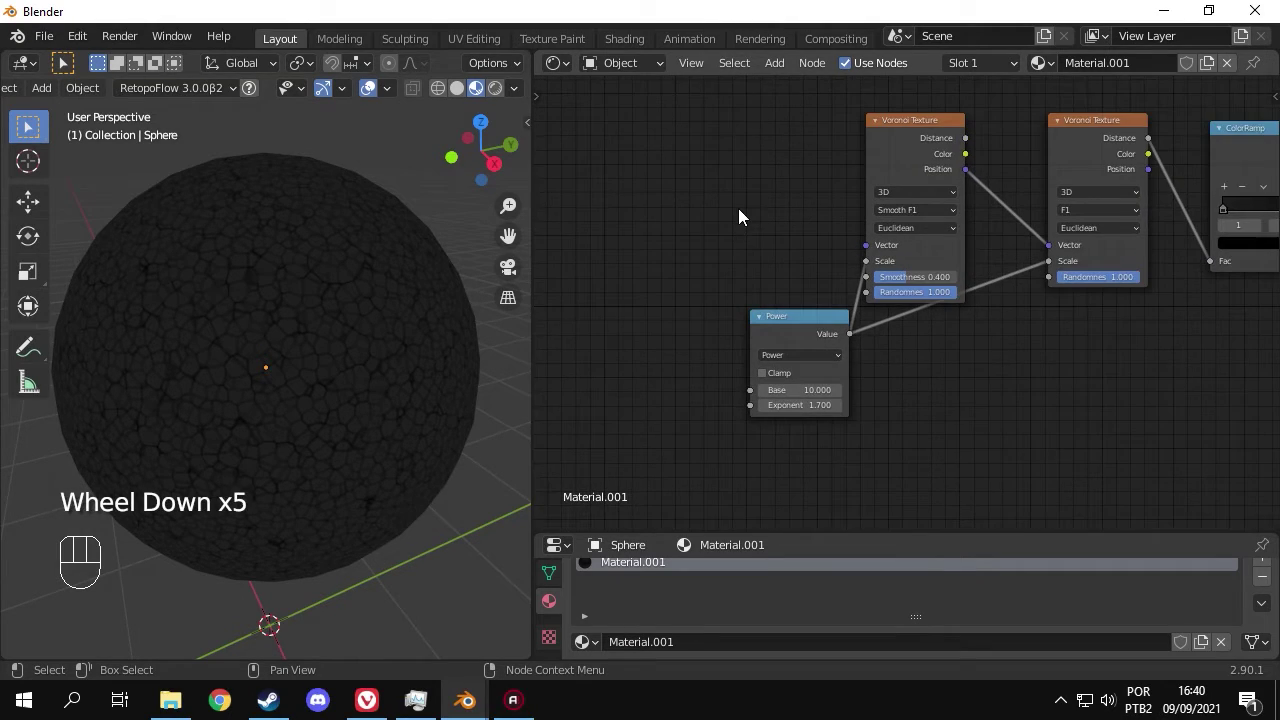
mouse_move(738, 218)
middle_mouse_down()
mouse_move(890, 268)
mouse_move(870, 248)
middle_mouse_up()
scroll(826, 258, "up", 3)
Add a Mix colour node and a Noise Texture left of the Voronoi nodes.
key("shift+a")
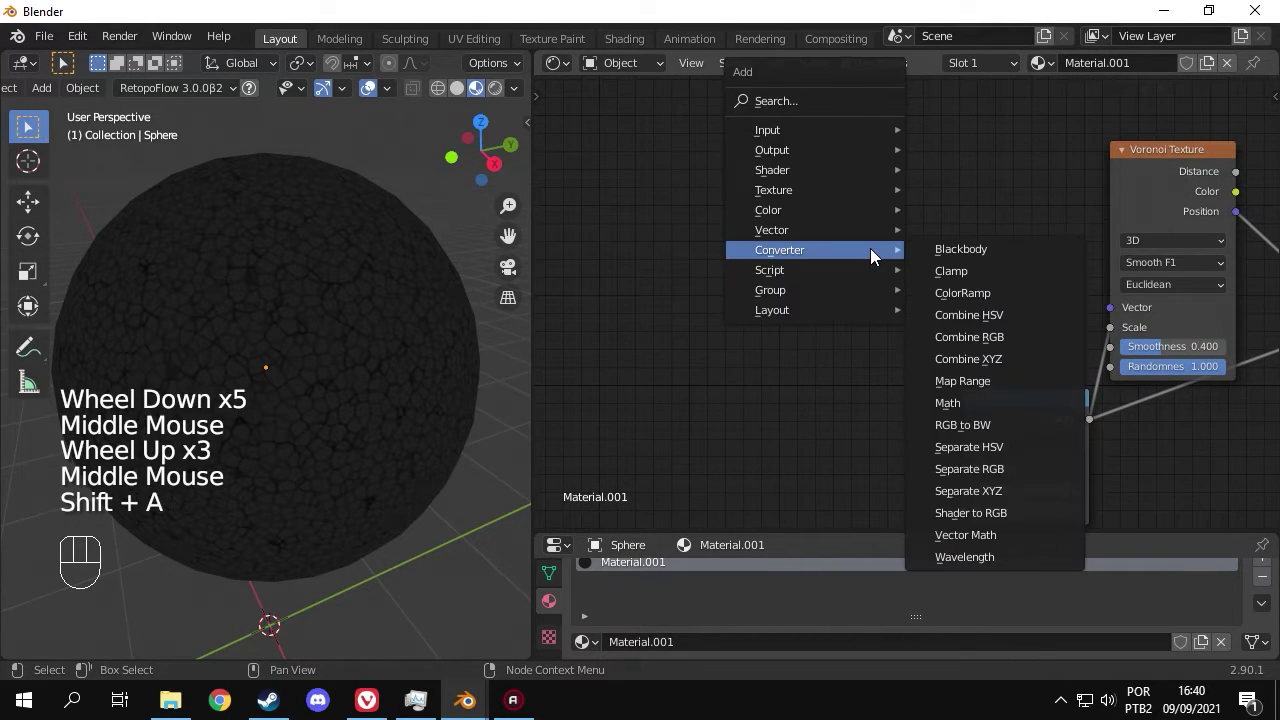
left_click(965, 317)
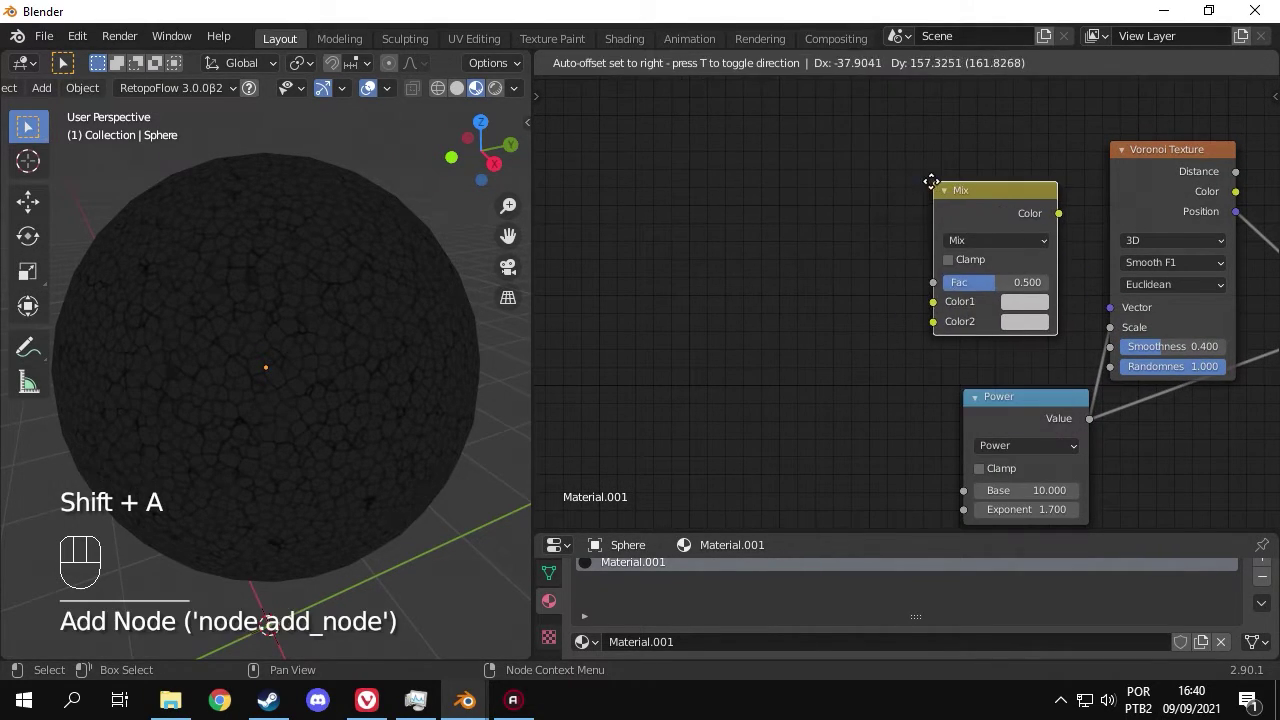
left_click(930, 182)
middle_click_drag(771, 235, 834, 229)
key("shift+a")
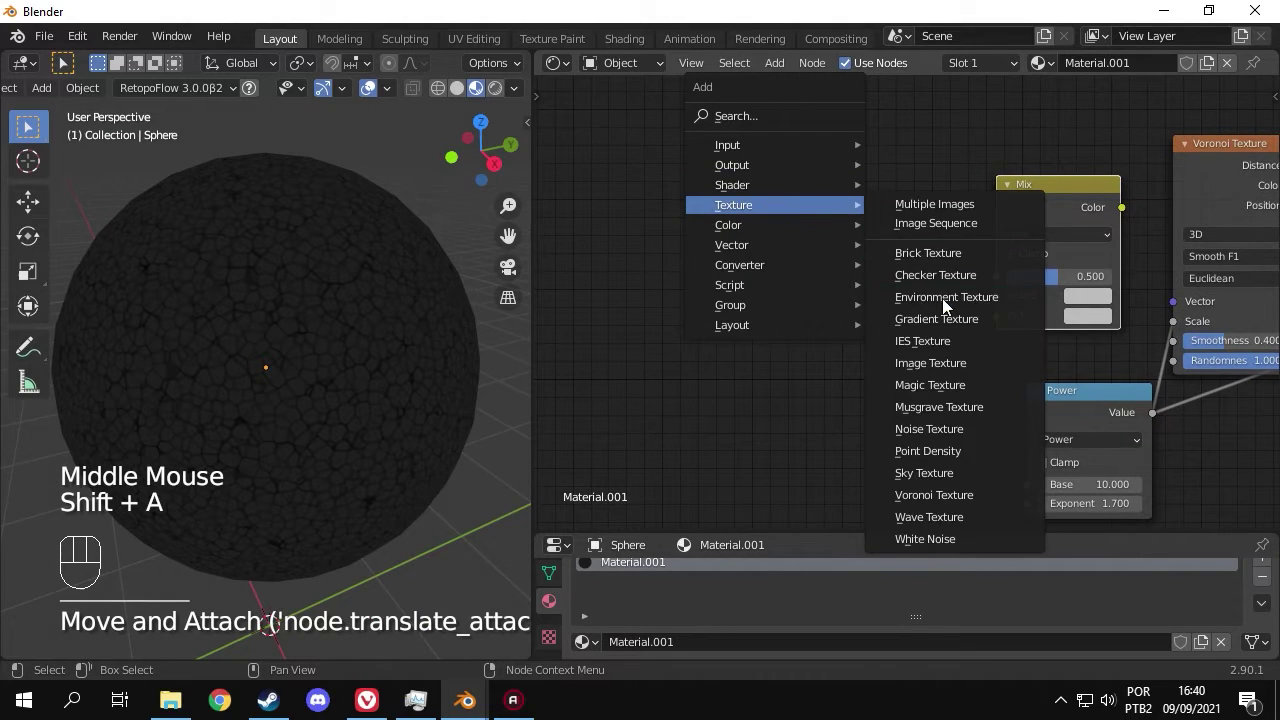
left_click(929, 429)
left_click(790, 150)
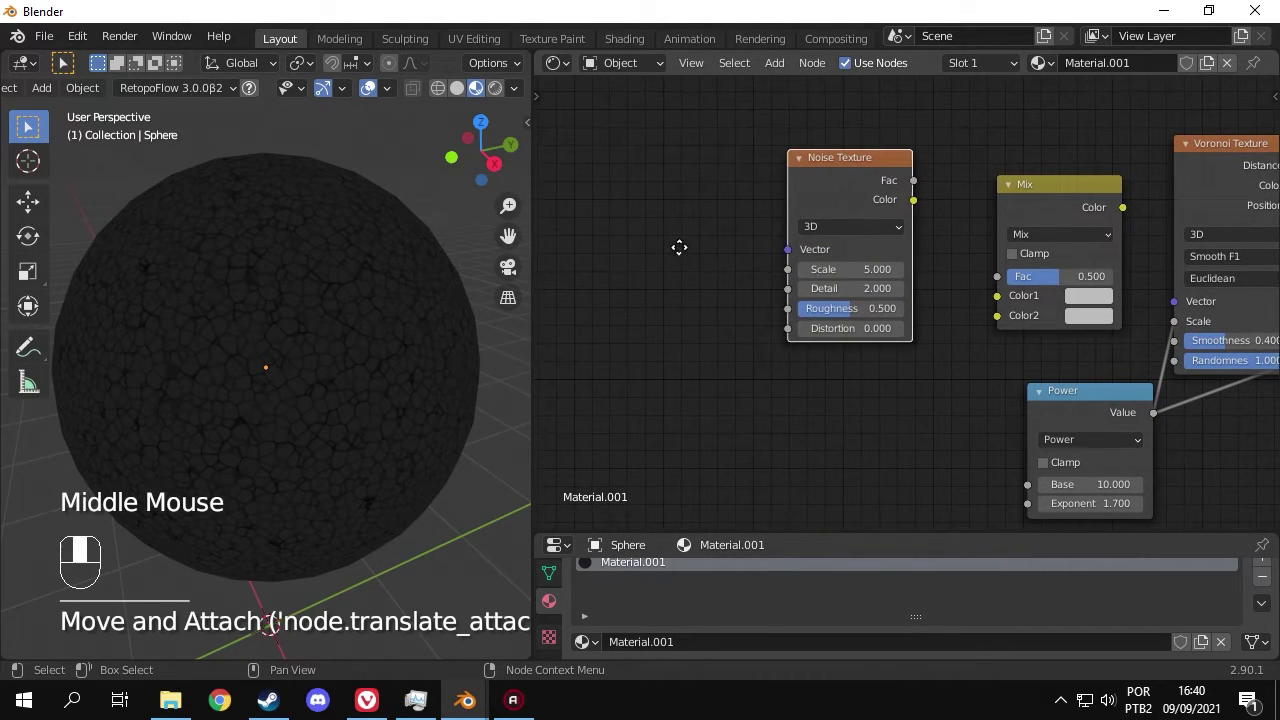
middle_click_drag(679, 247, 760, 242)
Add a Texture Coordinate node left of the Noise Texture.
key("shift+a")
type("textur")
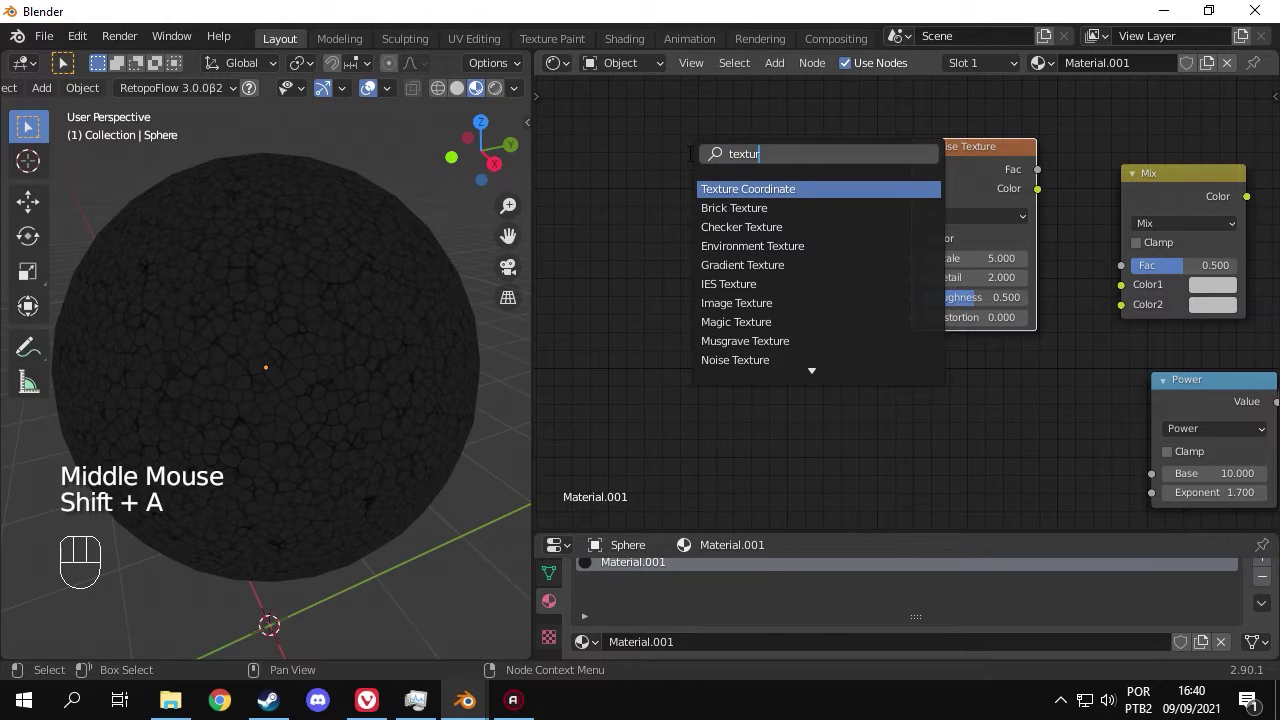
left_click(735, 189)
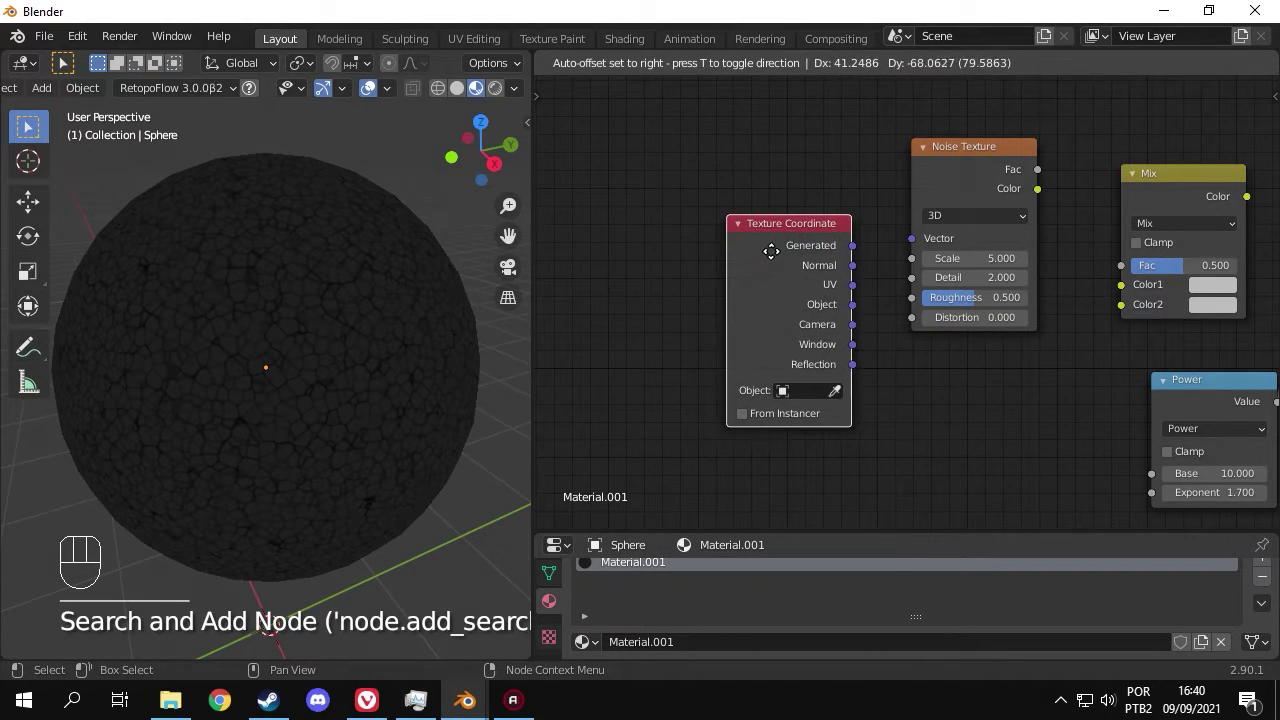
left_click(825, 280)
middle_click_drag(891, 360, 776, 352)
Set the Noise Texture scale to 10 and detail to 16.
left_click(830, 267)
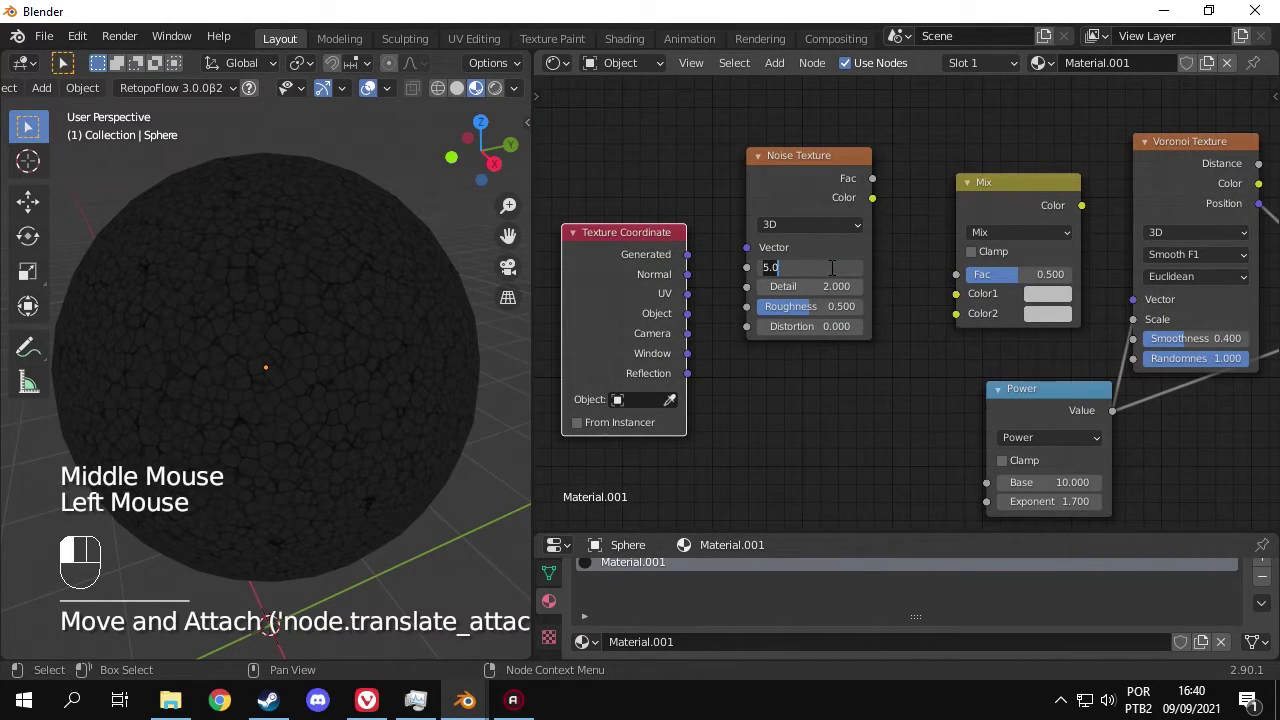
type("10")
key("Return")
left_click(828, 289)
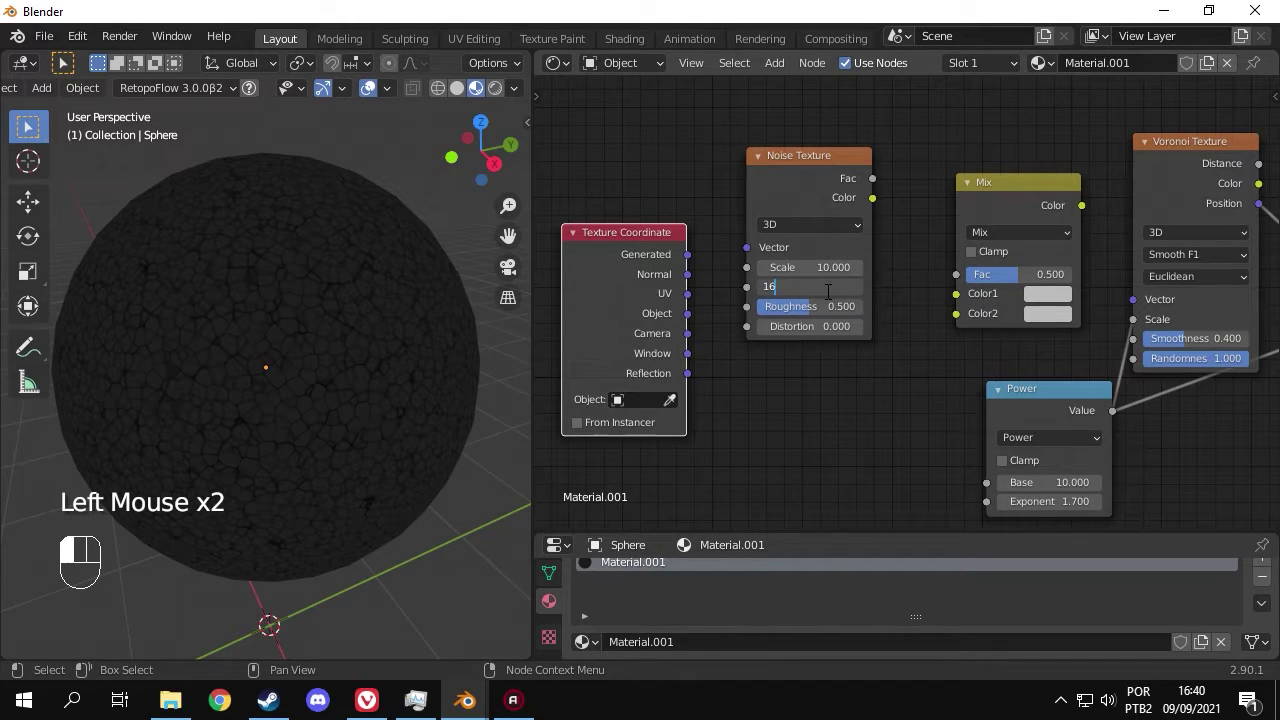
key("Return")
Wire Object coordinates into Noise and Mix, noise into Mix, and Mix into Voronoi Vector.
left_click_drag(694, 317, 709, 307)
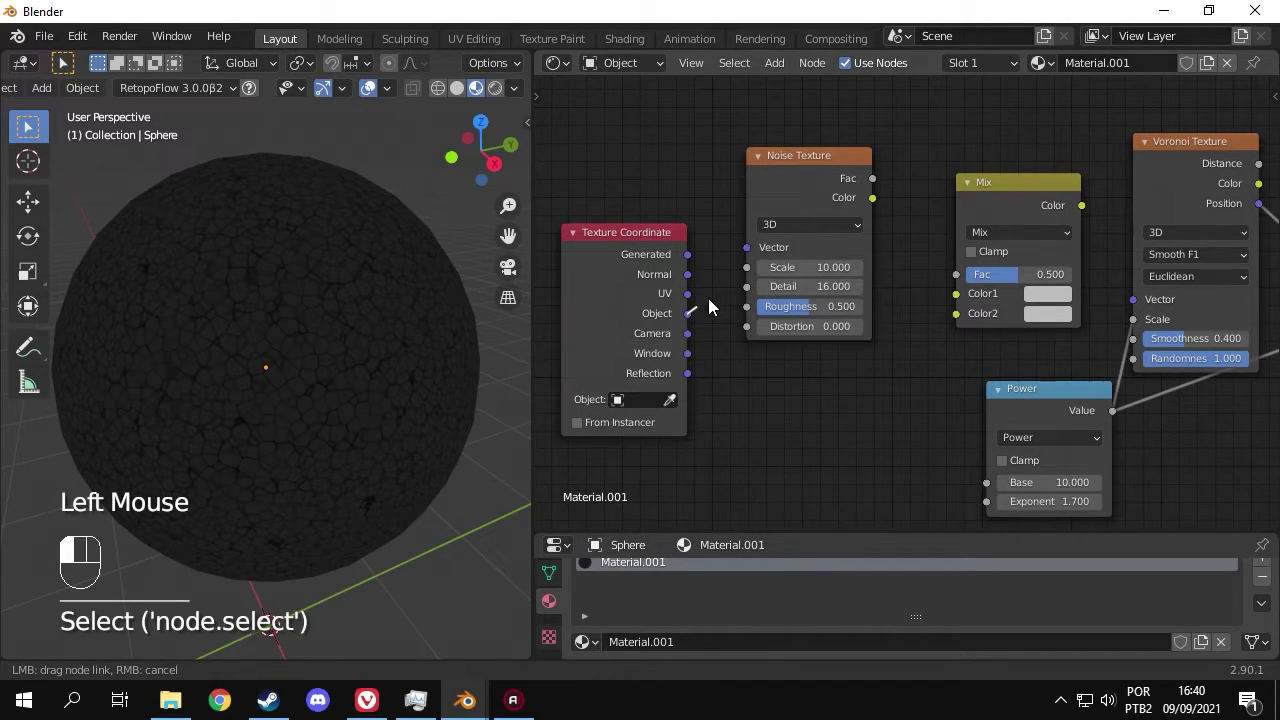
left_click_drag(745, 254, 746, 247)
left_click_drag(687, 313, 956, 313)
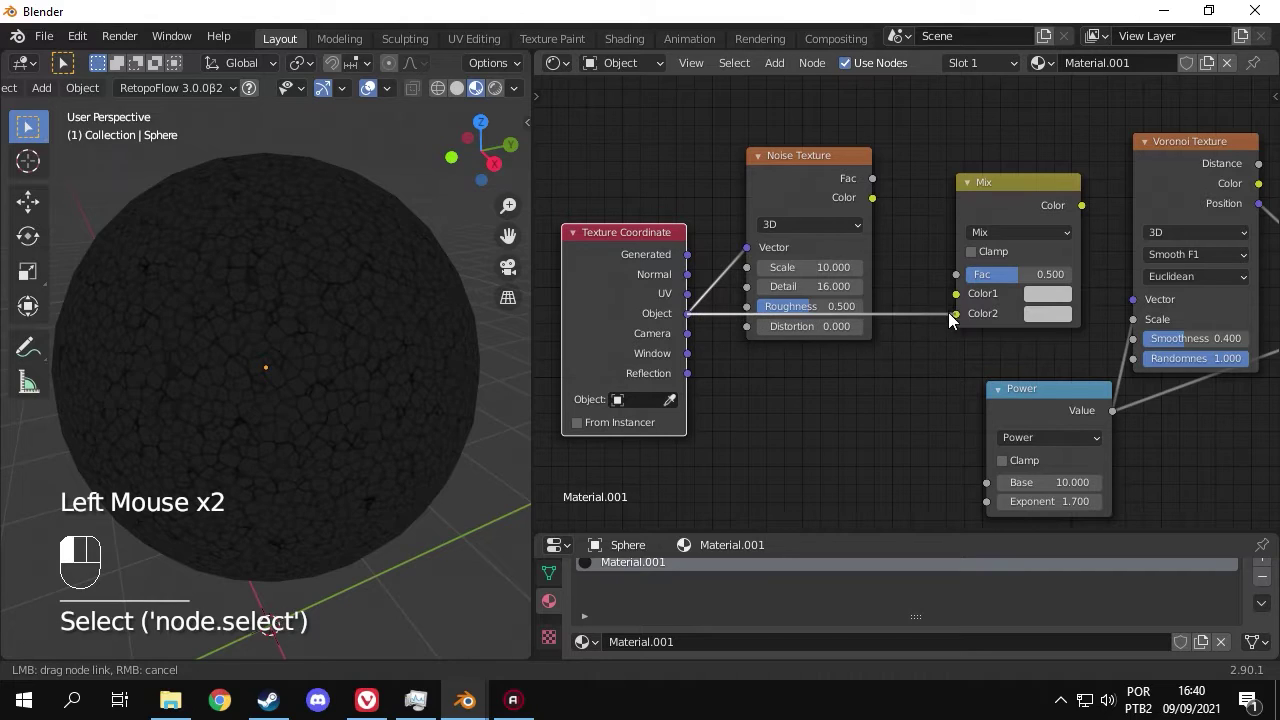
left_click_drag(872, 197, 956, 293)
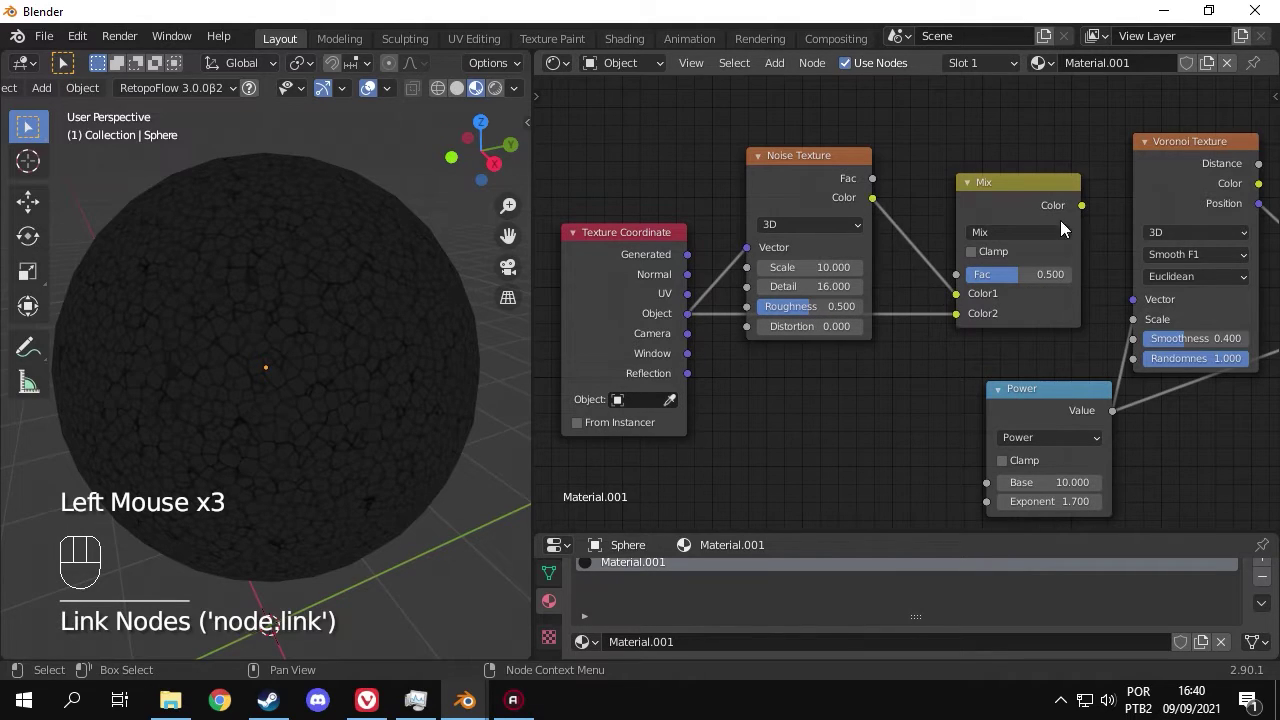
left_click_drag(1081, 205, 1133, 299)
Set the Mix factor to 0.925 and reframe the node view.
middle_click_drag(886, 357, 866, 357)
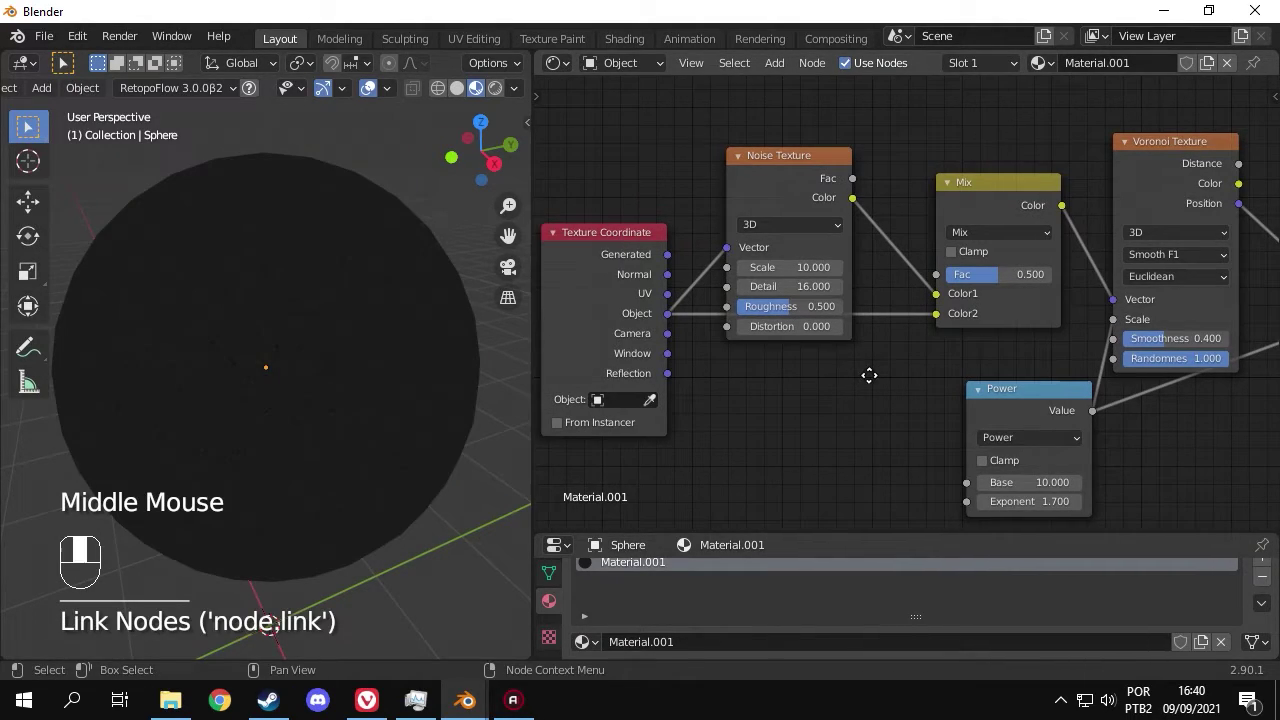
scroll(866, 348, "up", 1)
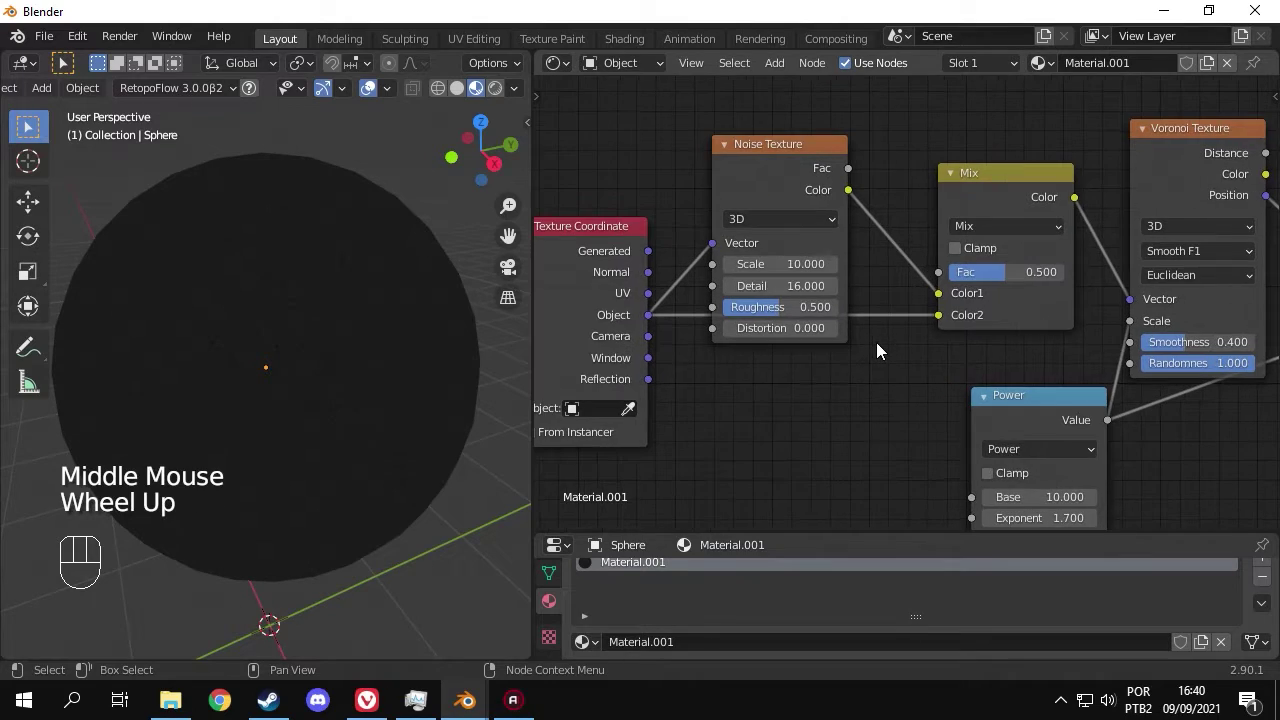
left_click(1036, 271)
type("0")
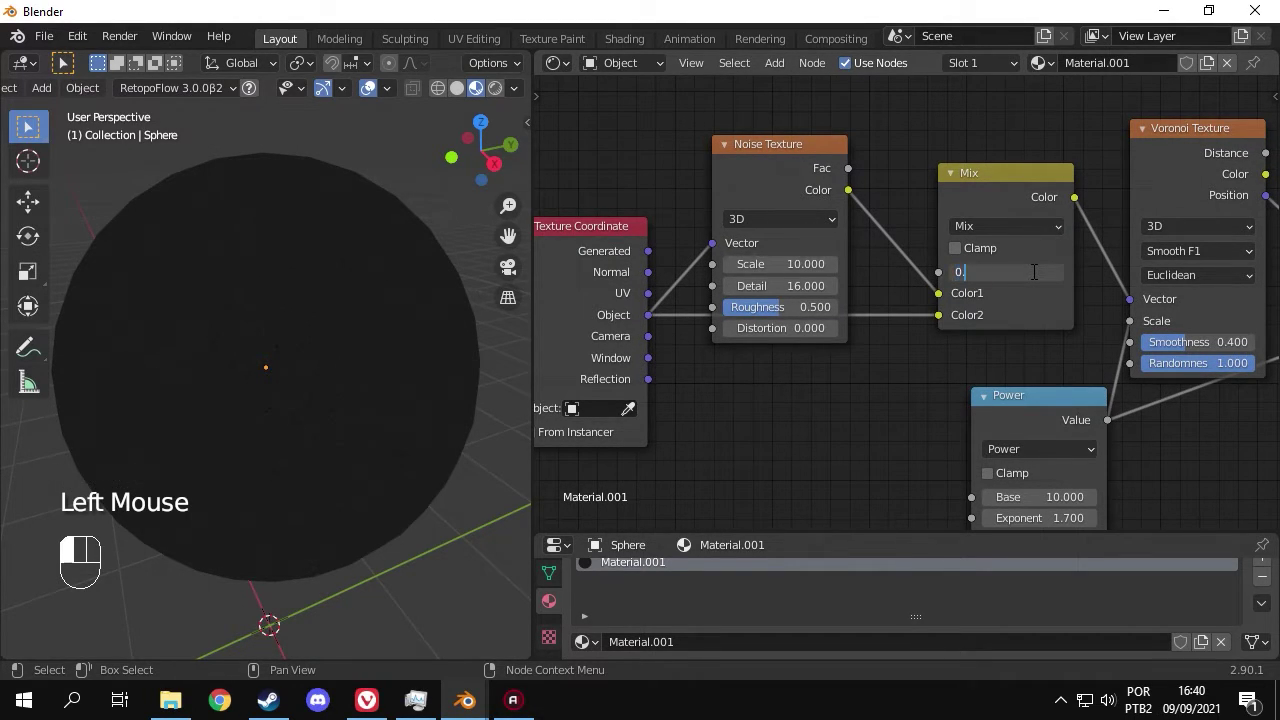
key("Return")
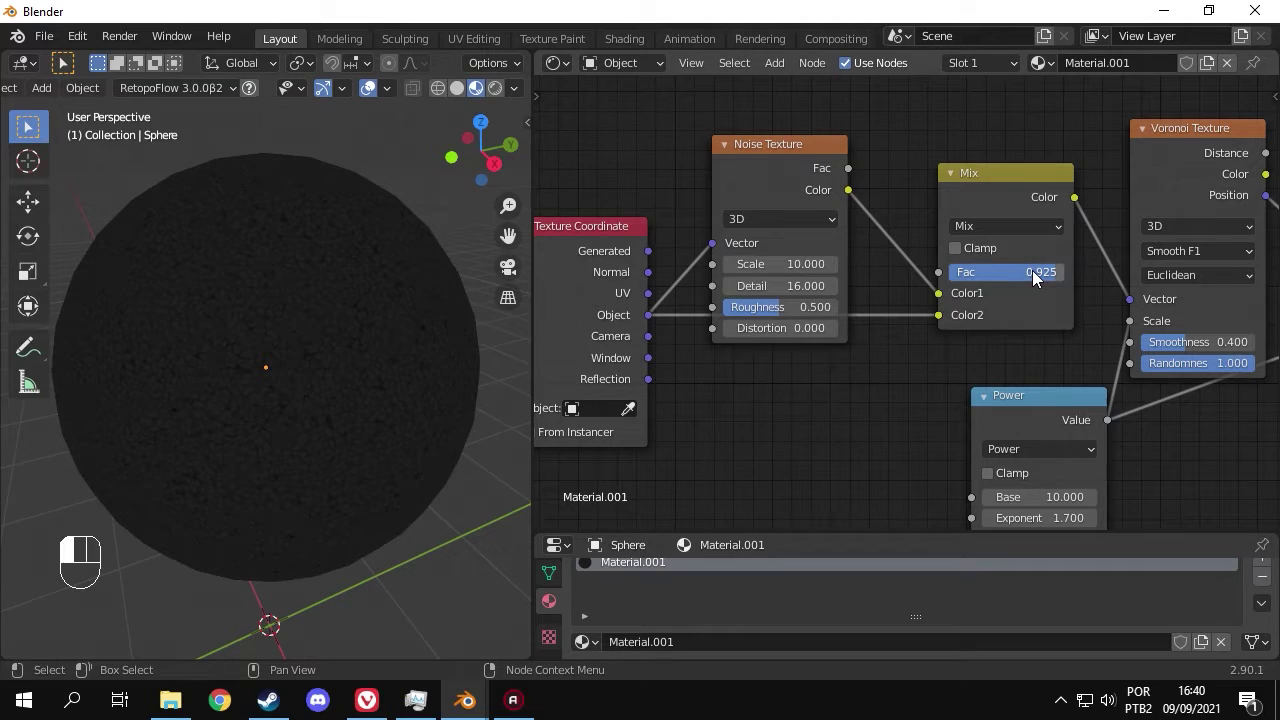
left_click(877, 398)
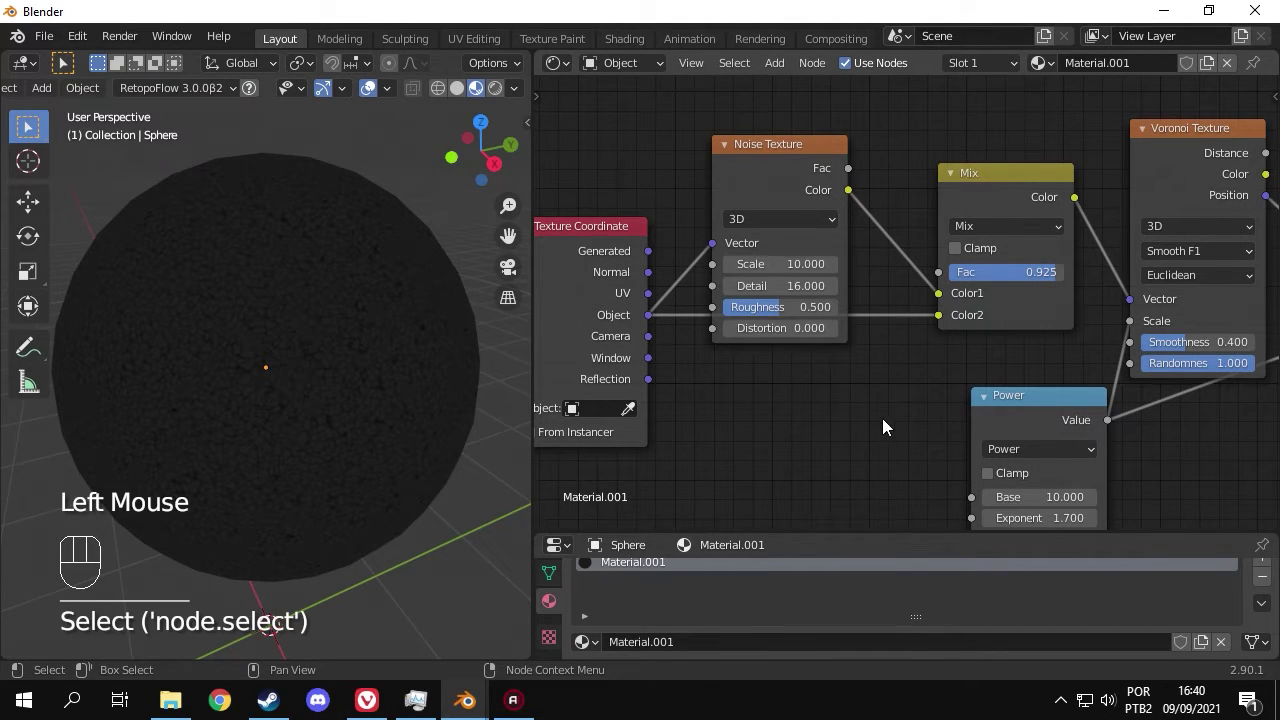
middle_click_drag(882, 418, 797, 363)
scroll(1050, 390, "down", 4)
mouse_move(1104, 376)
middle_mouse_down()
mouse_move(1001, 371)
mouse_move(808, 330)
middle_mouse_up()
key("shift+a")
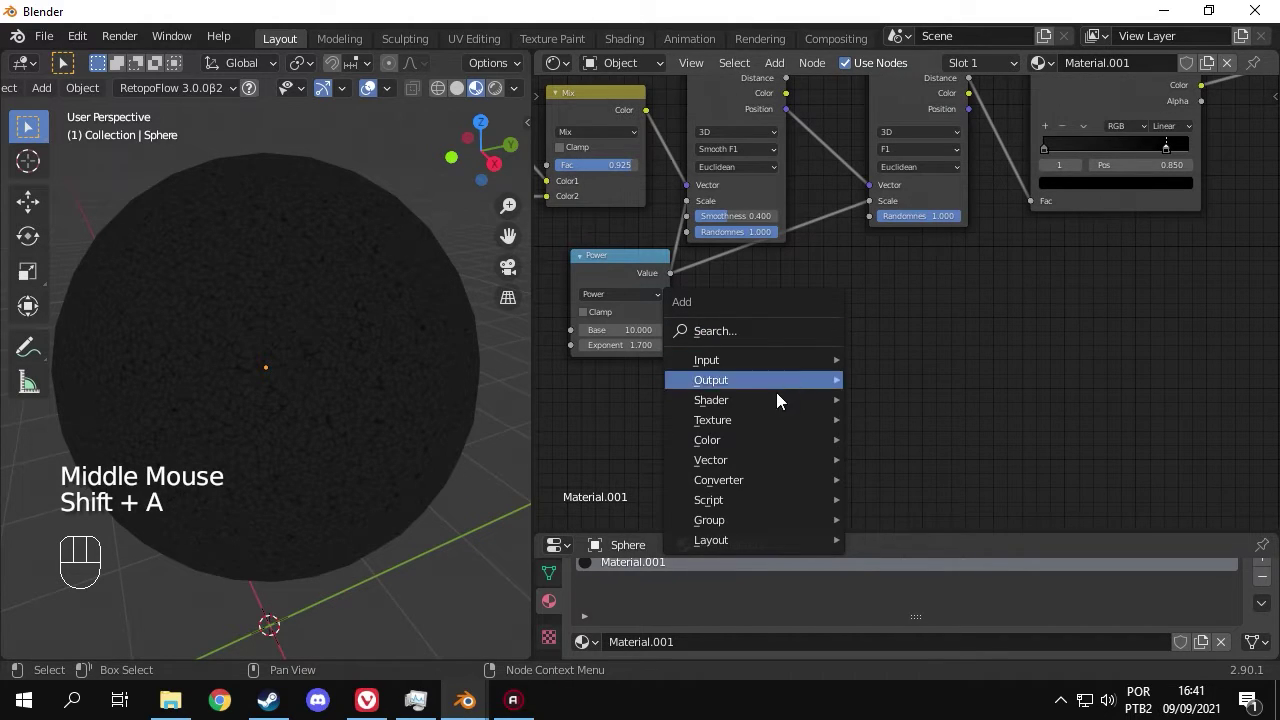
mouse_move(719, 480)
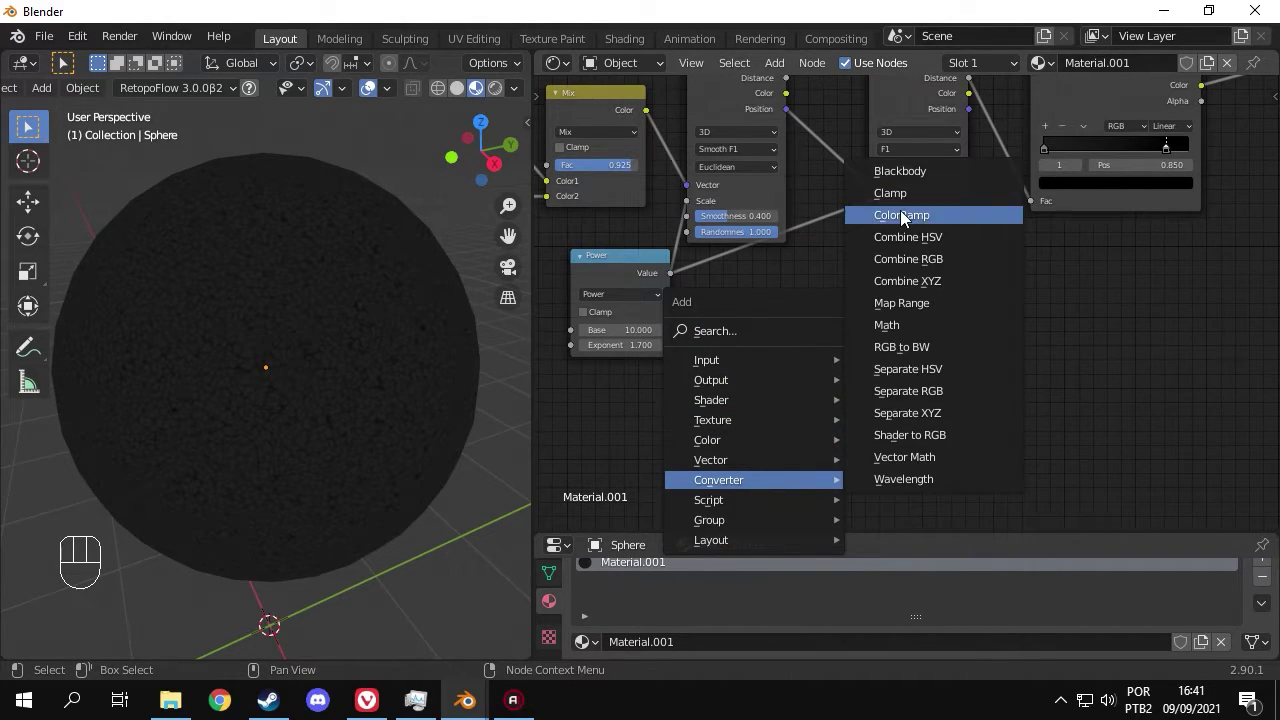
Add a second ColorRamp below the first and zoom out over the node tree.
left_click(903, 215)
left_click(1044, 277)
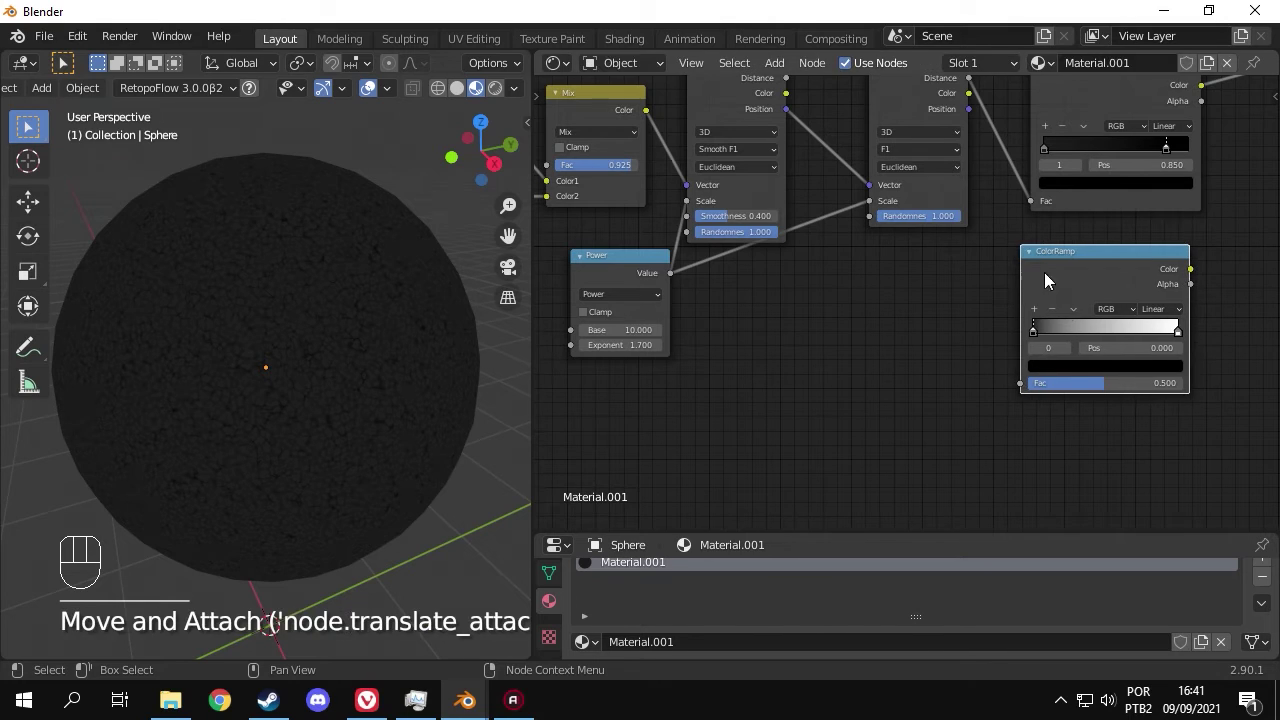
mouse_move(1044, 272)
middle_mouse_down()
mouse_move(911, 429)
mouse_move(886, 389)
middle_mouse_up()
scroll(883, 429, "down", 1)
scroll(883, 429, "down", 5)
scroll(886, 388, "down", 1)
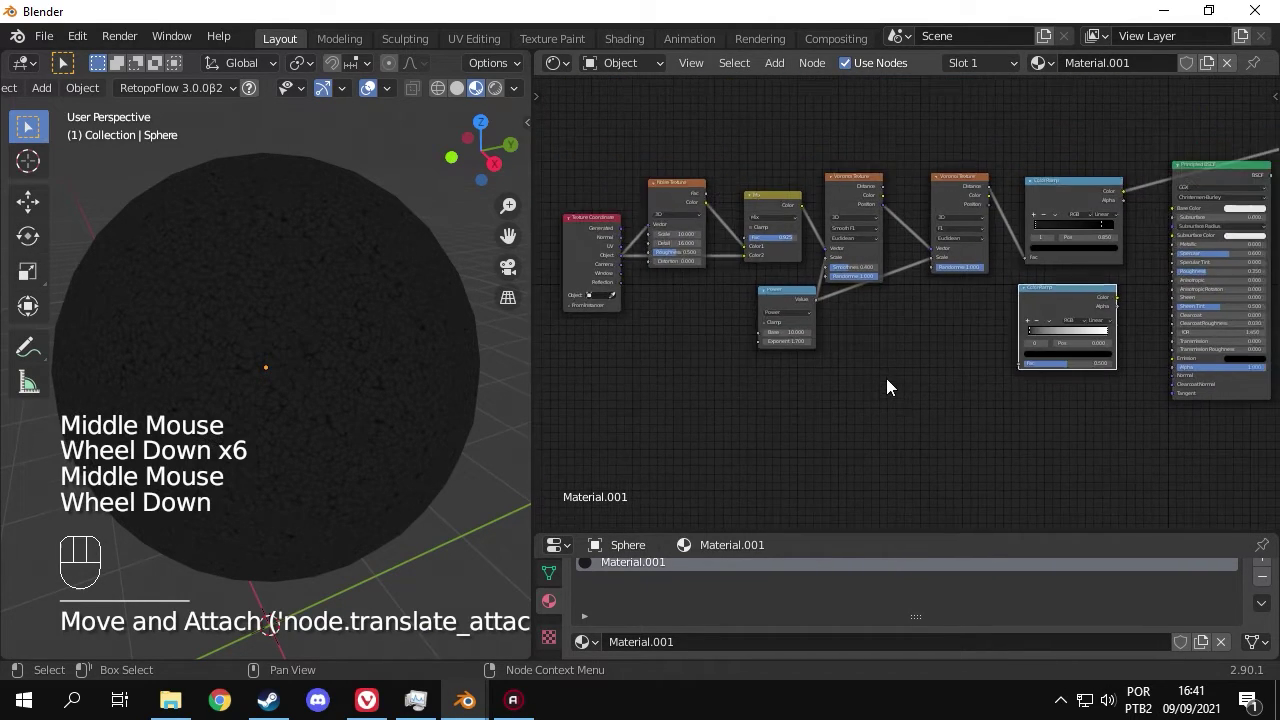
scroll(900, 310, "down", 4)
Move the group of pattern nodes further left to make room.
key("g")
right_click(620, 162)
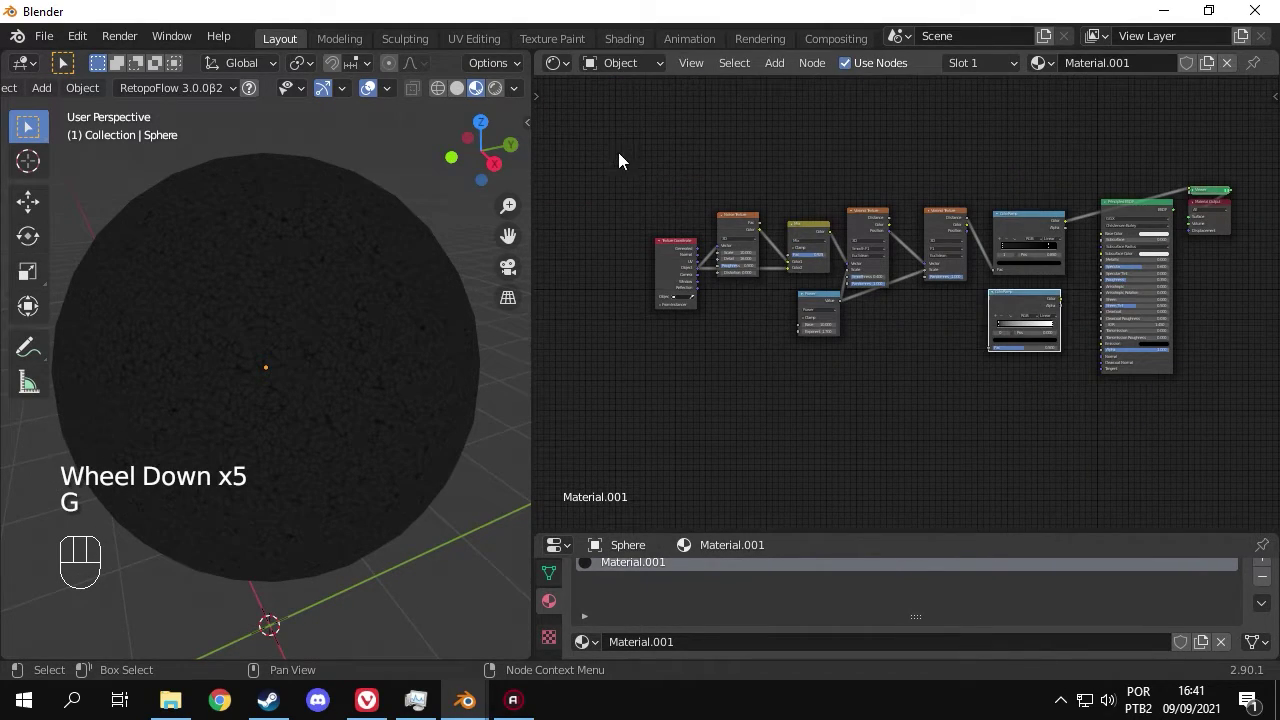
left_click_drag(618, 152, 1036, 422)
key("g")
left_click(976, 410)
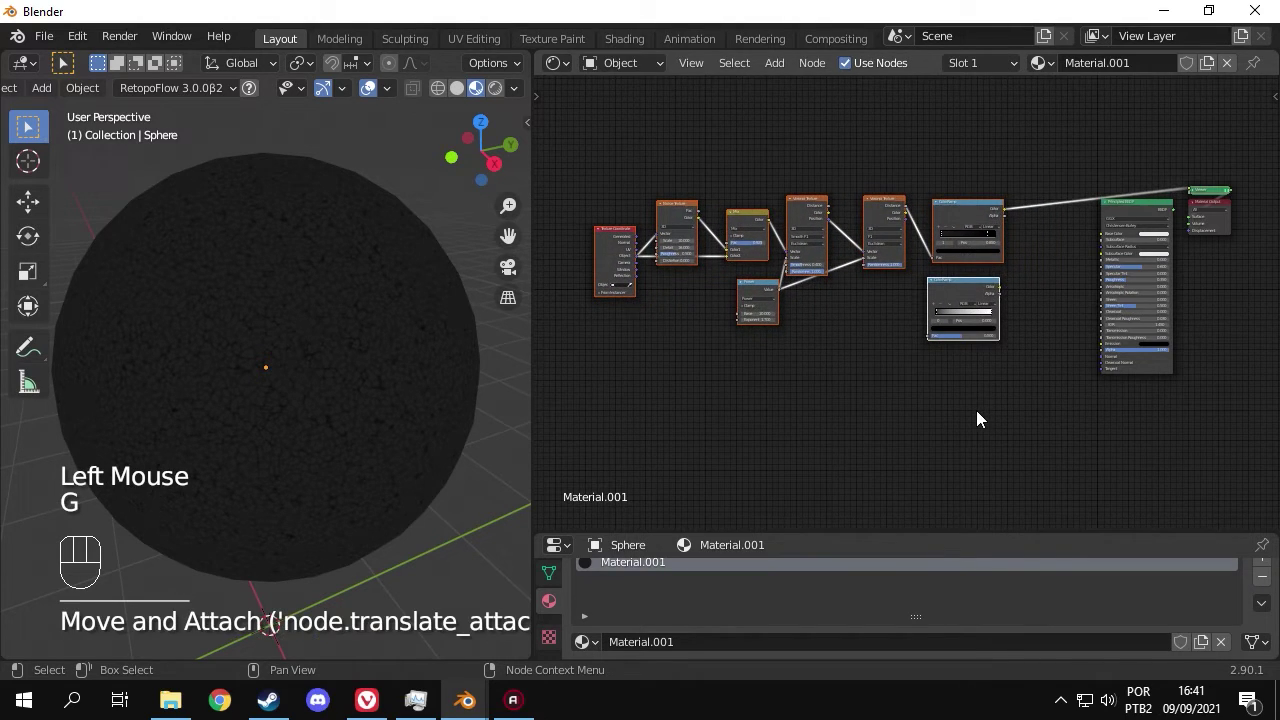
scroll(977, 415, "up", 6)
scroll(977, 415, "up", 3)
middle_click_drag(977, 415, 874, 397)
middle_click_drag(1086, 194, 890, 205)
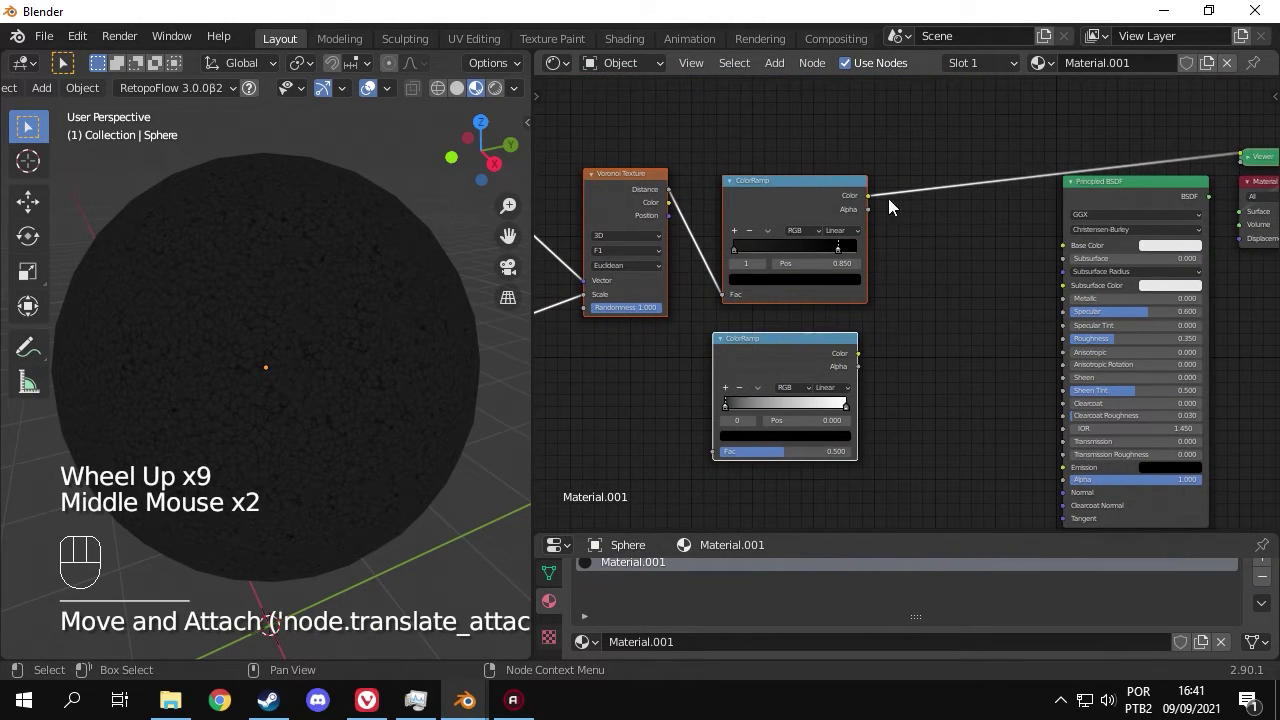
Connect the first ColorRamp's Color to the Principled BSDF Base Color.
mouse_move(870, 197)
left_mouse_down()
mouse_move(998, 262)
mouse_move(1063, 246)
left_mouse_up()
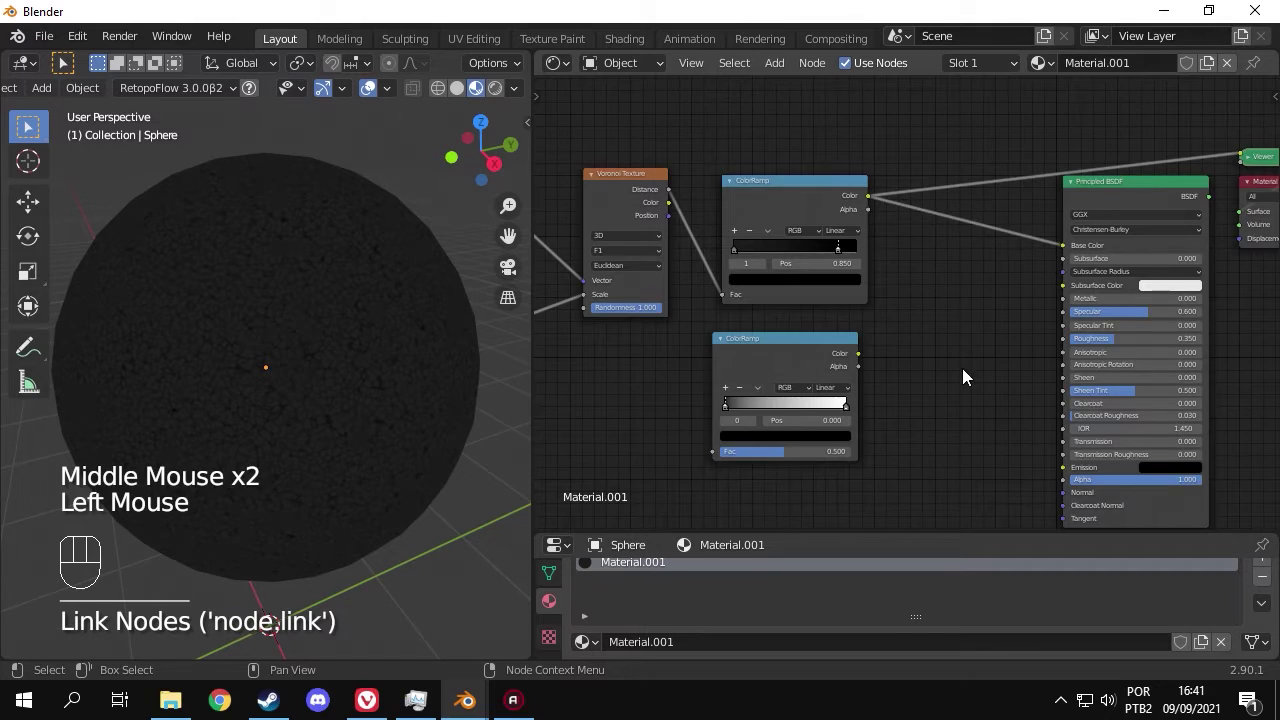
middle_click_drag(584, 322, 764, 322)
scroll(848, 198, "up", 2)
middle_click_drag(848, 198, 862, 141)
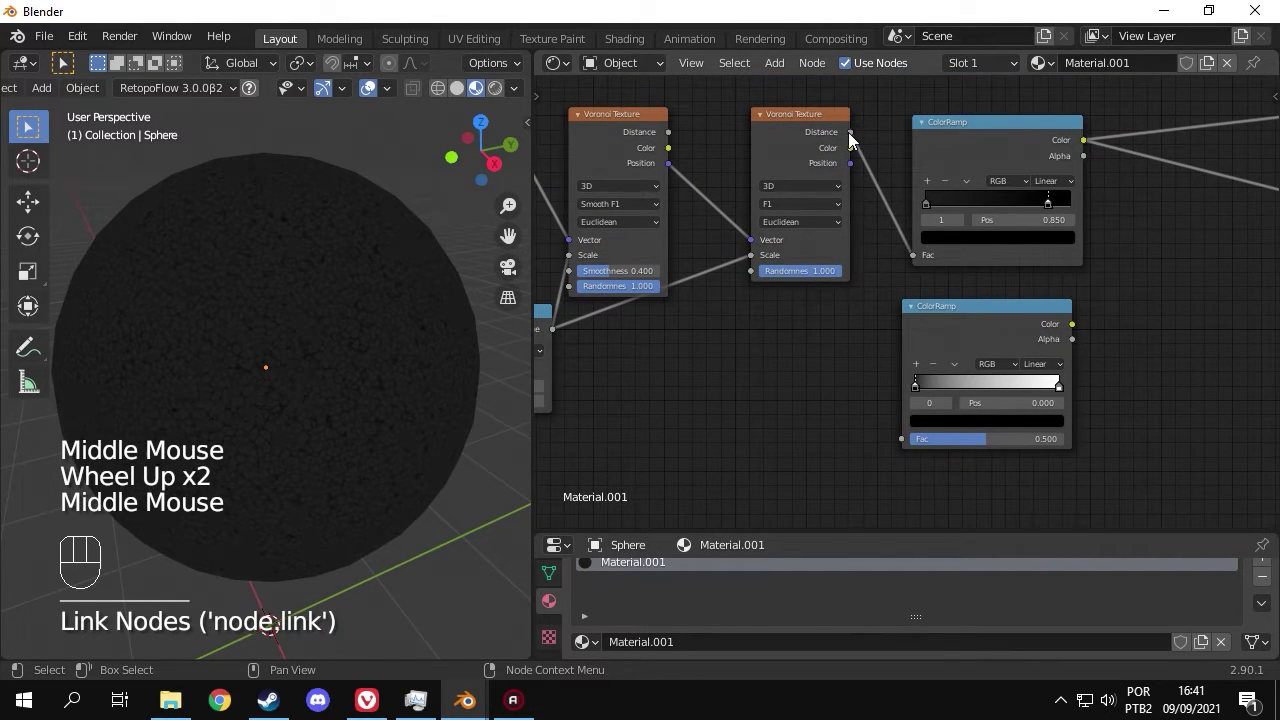
Feed the Voronoi Distance into the second ramp's Fac and flip its gradient.
left_click_drag(848, 140, 900, 436)
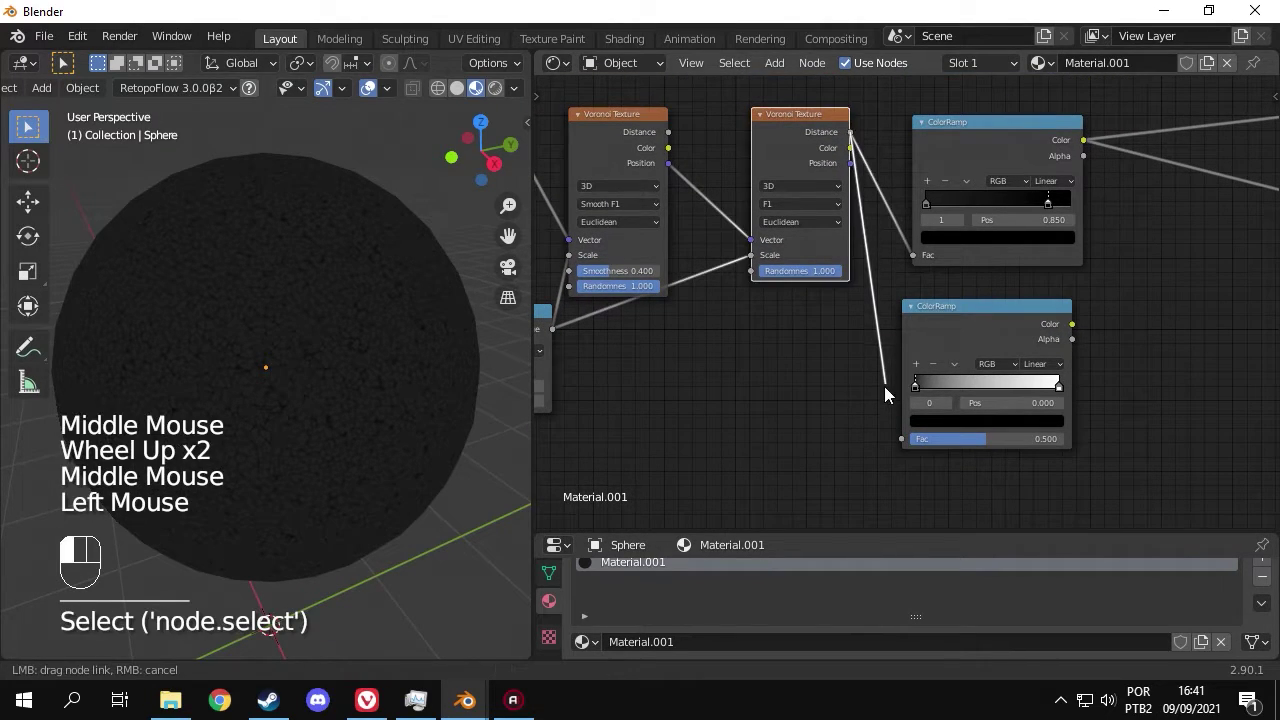
left_click(955, 364)
mouse_move(1100, 370)
middle_mouse_down()
mouse_move(888, 312)
mouse_move(856, 324)
middle_mouse_up()
left_click(876, 282)
scroll(876, 285, "up", 3)
Add a Noise Texture below the ramp with scale 1, detail 16 and roughness 1.
key("shift+a")
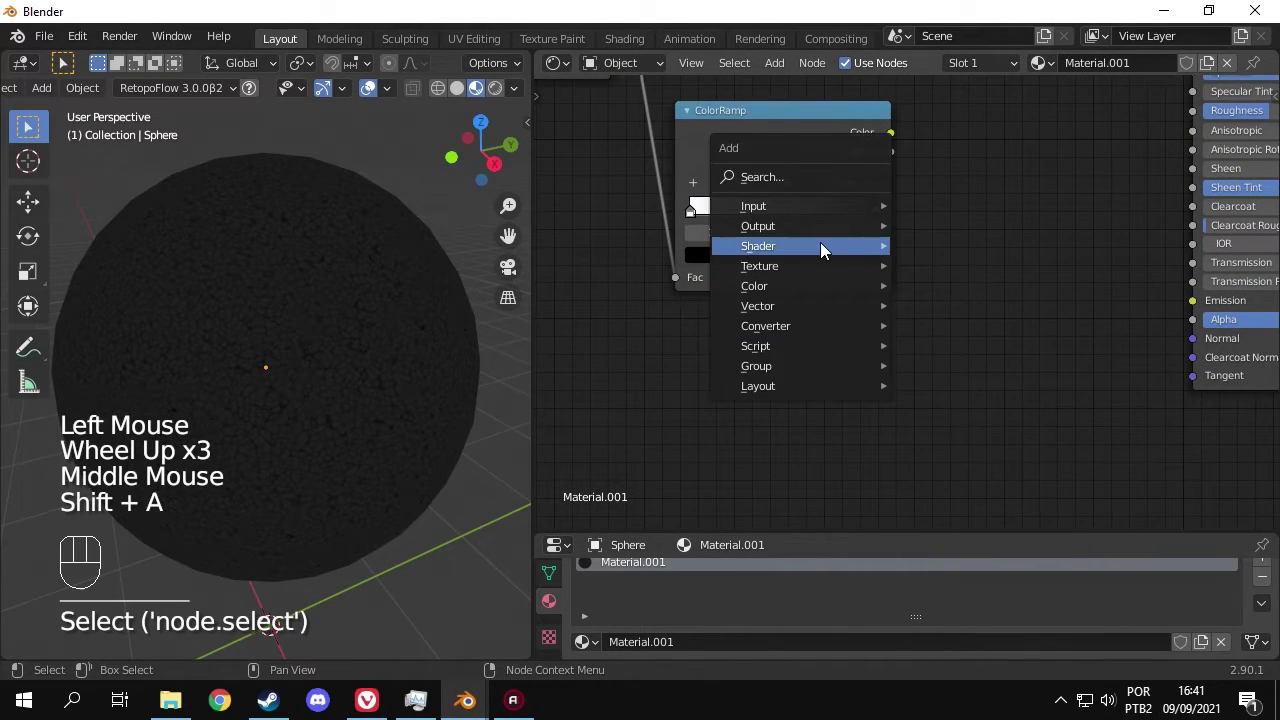
mouse_move(760, 266)
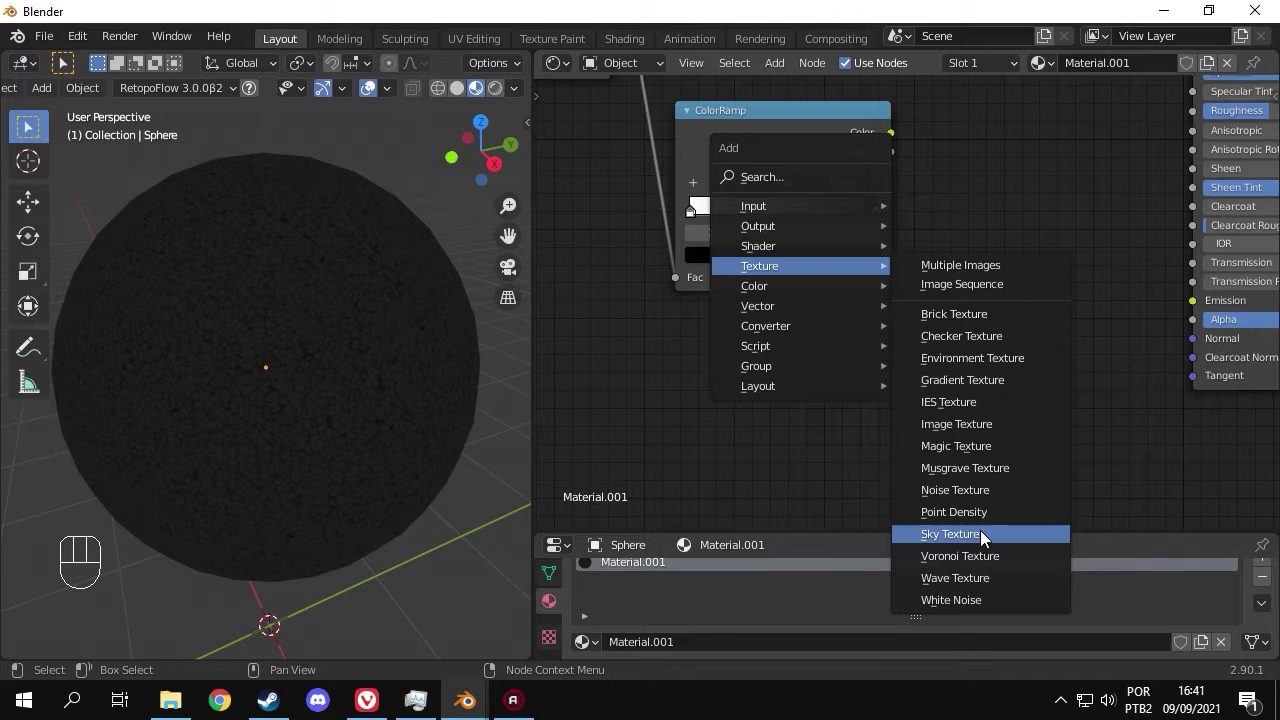
left_click(972, 490)
left_click(766, 306)
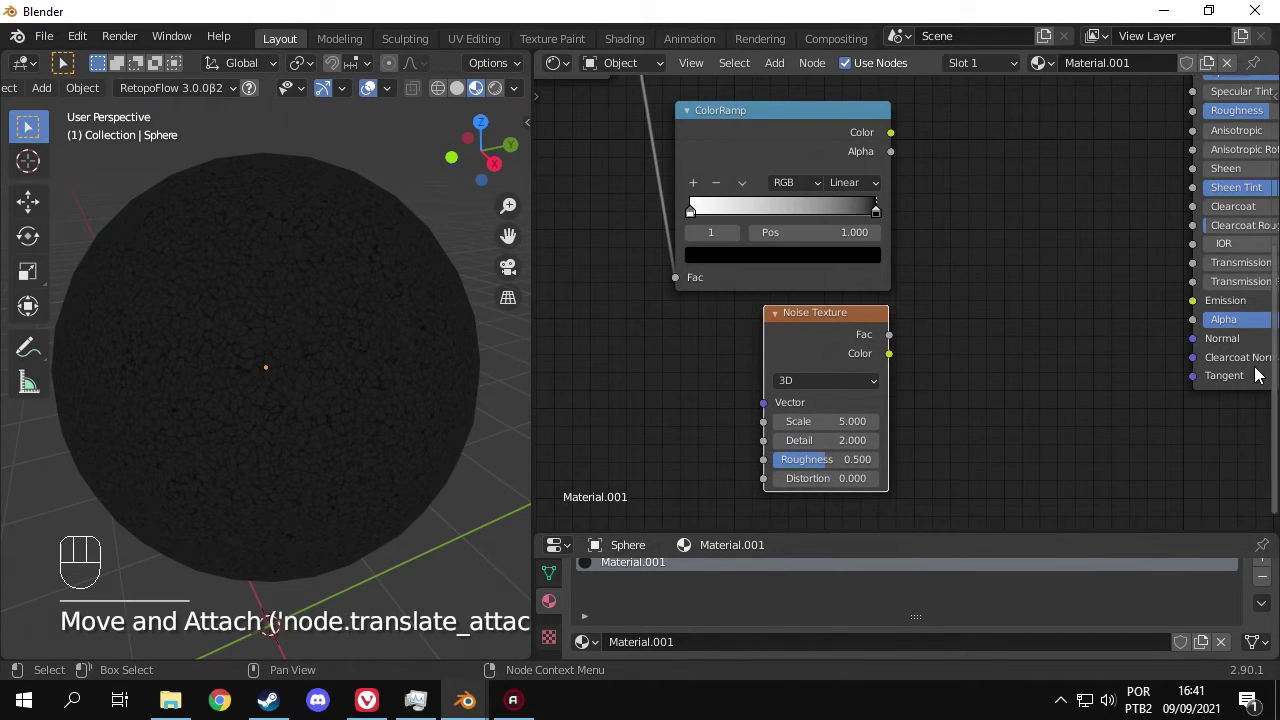
left_click(820, 421)
type("1")
key("Return")
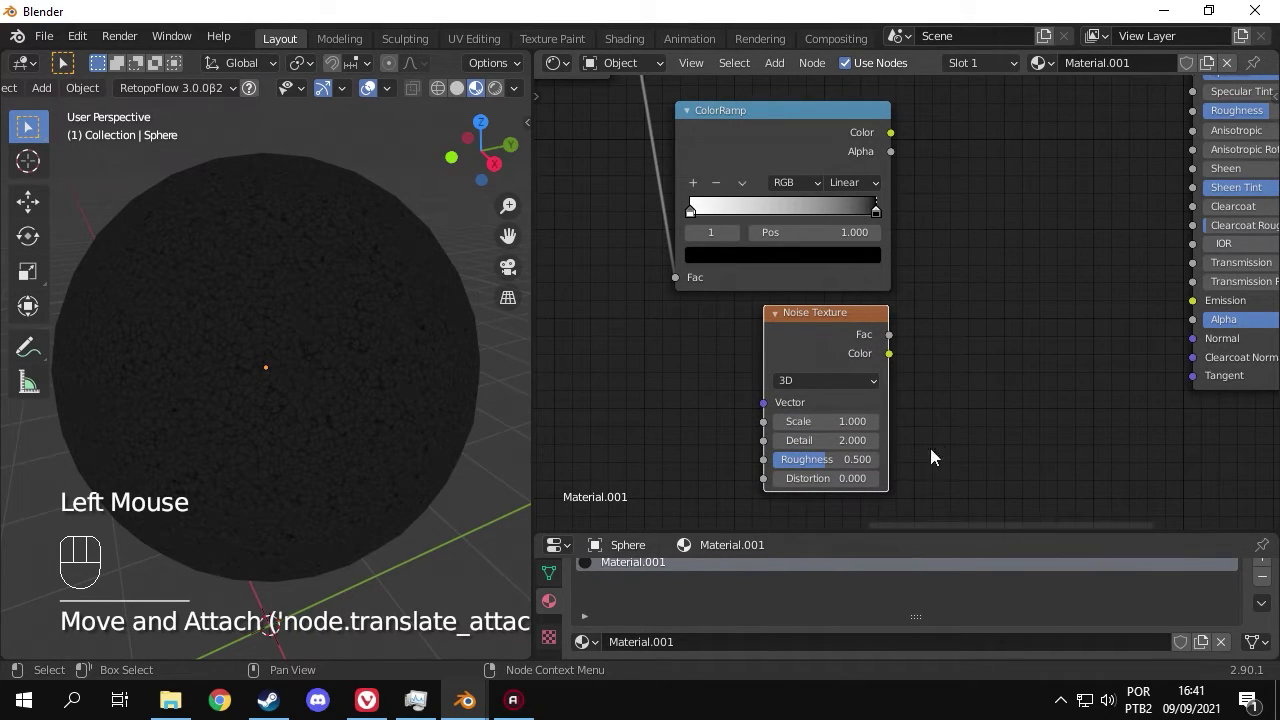
double_click(820, 440)
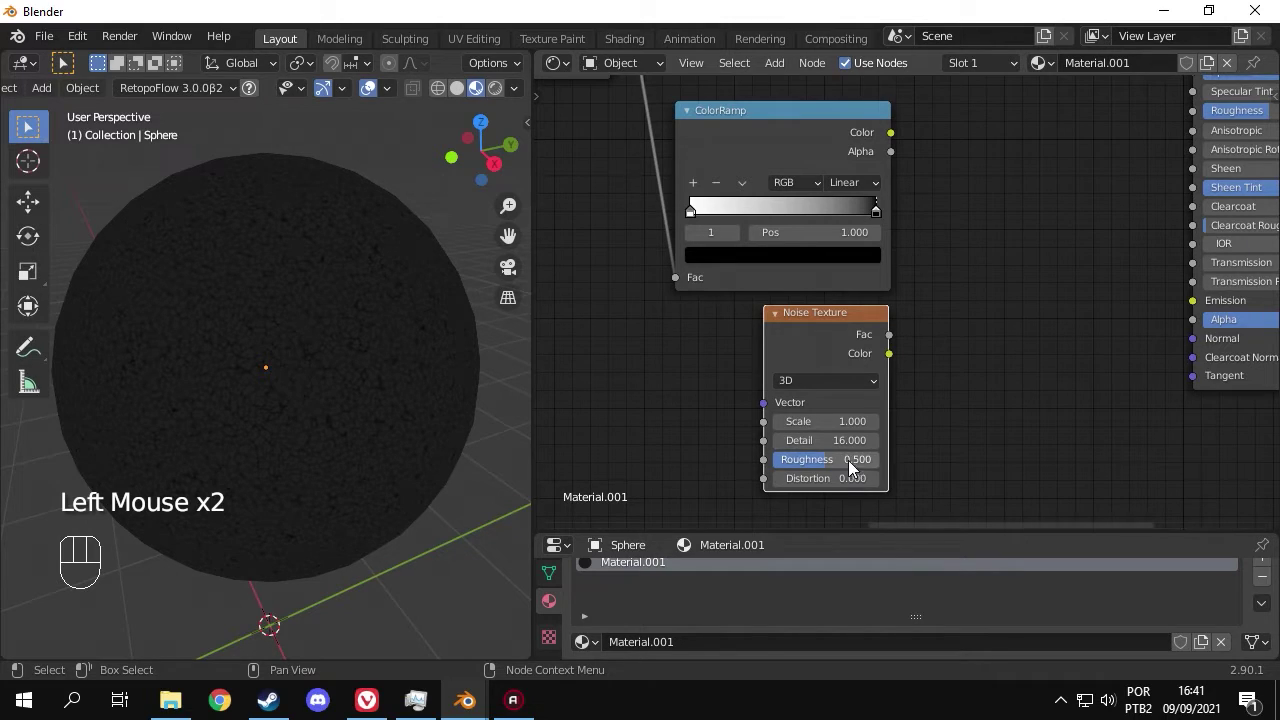
type("1")
key("Return")
middle_click_drag(970, 368, 876, 300)
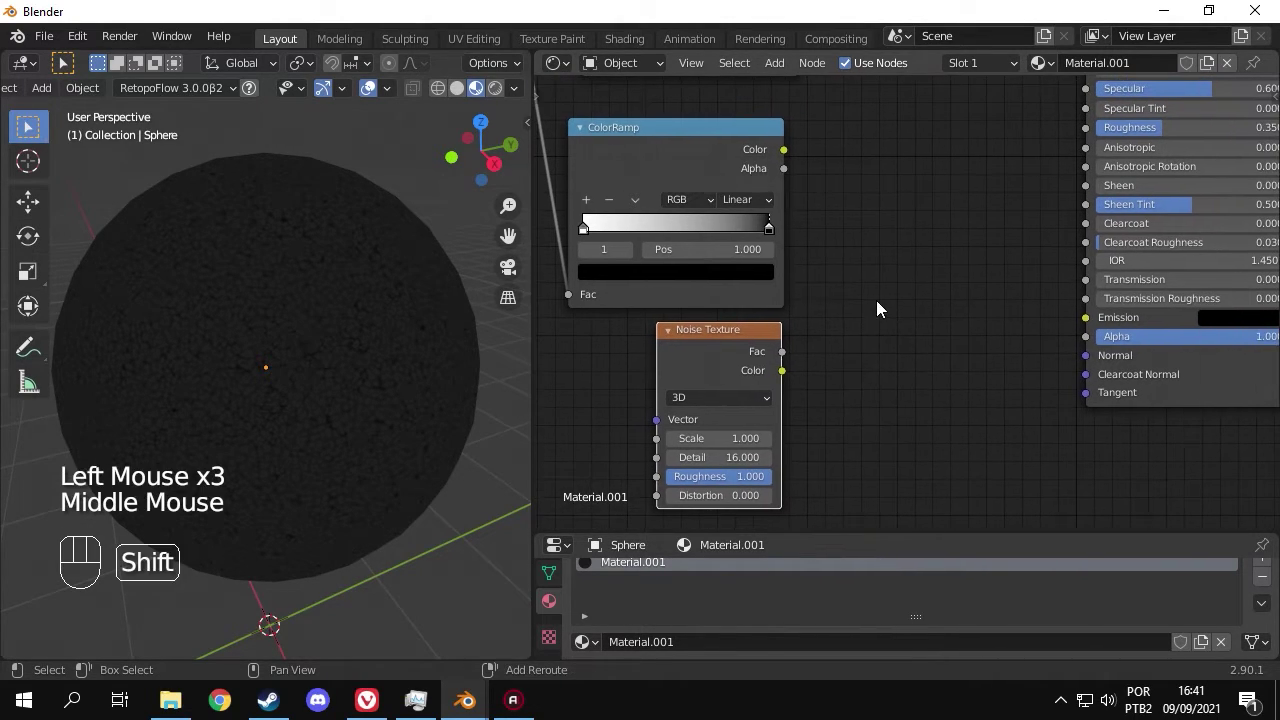
Add a Mix node with the reversed ramp in Color1 and the noise in Color2.
key("shift+a")
left_click(1006, 432)
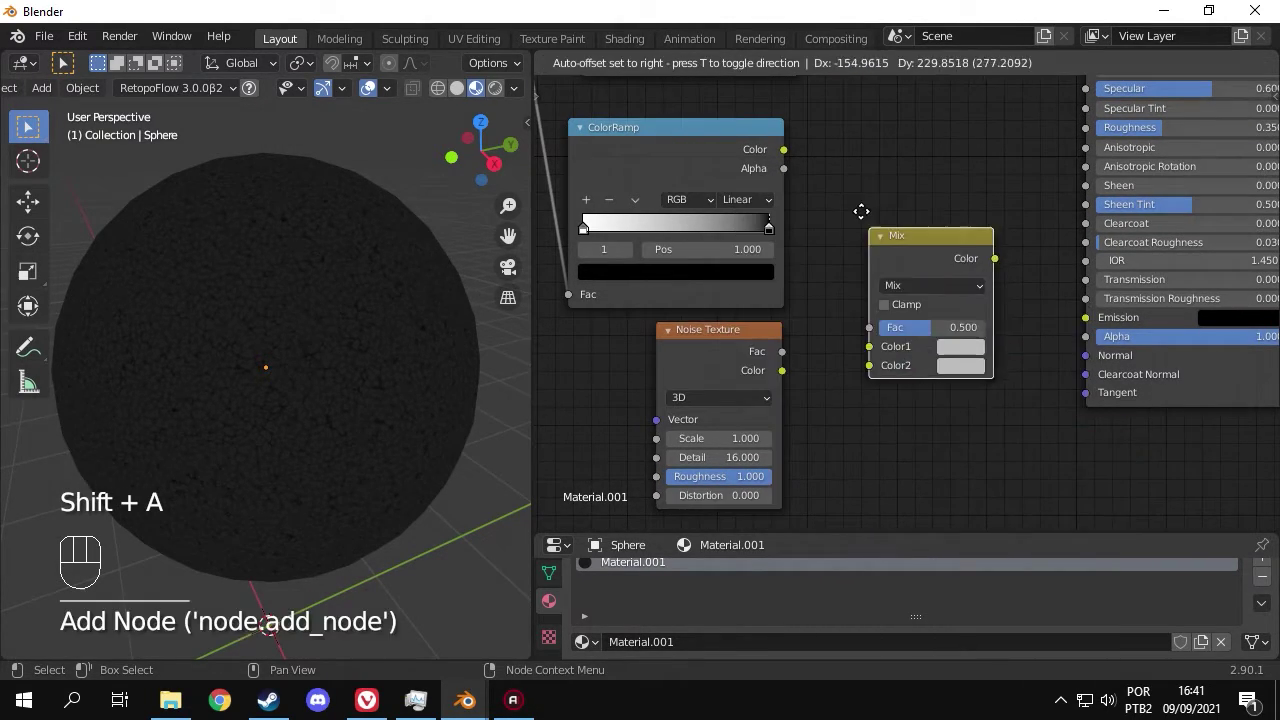
left_click_drag(784, 152, 834, 332)
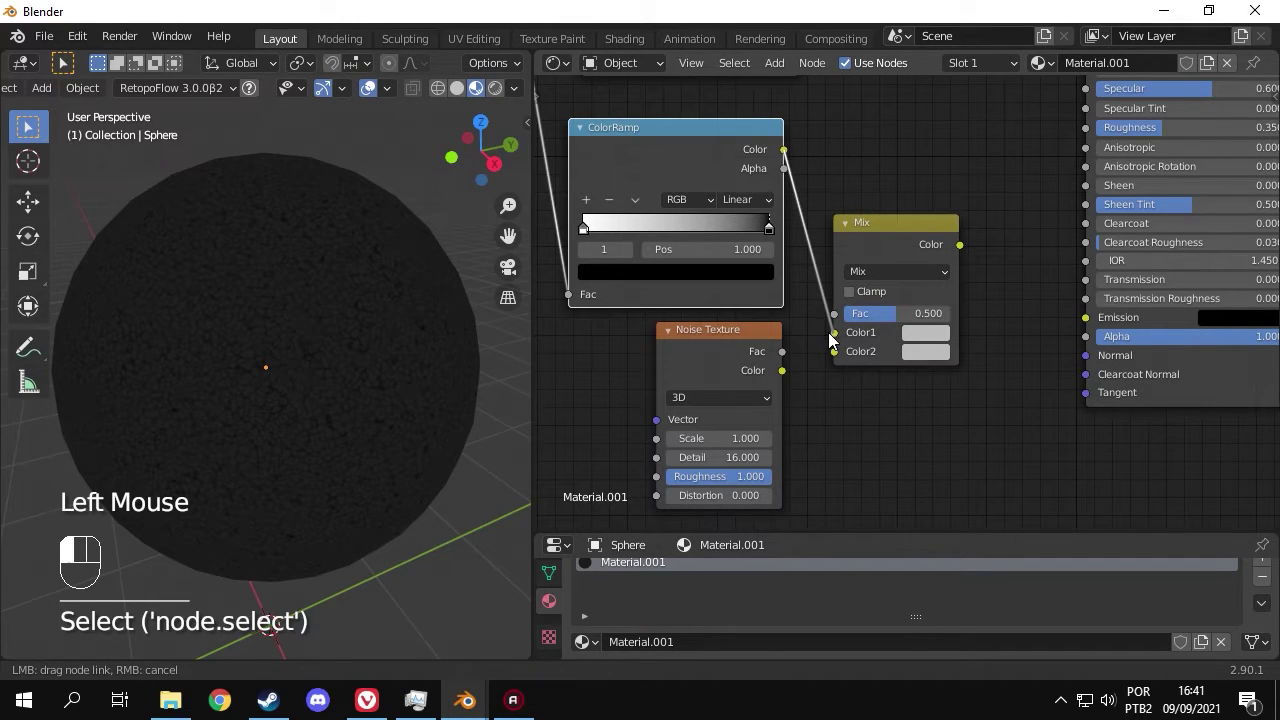
left_click_drag(783, 371, 834, 352)
middle_click_drag(908, 396, 860, 412)
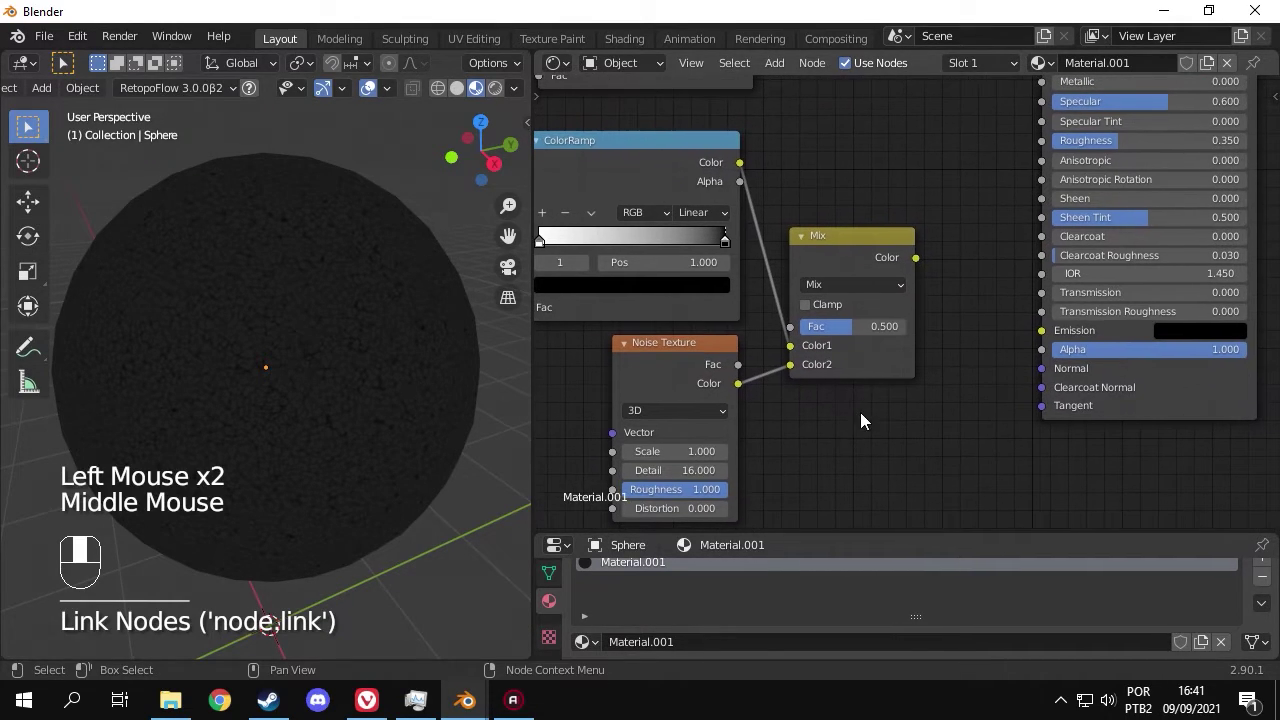
left_click(900, 326)
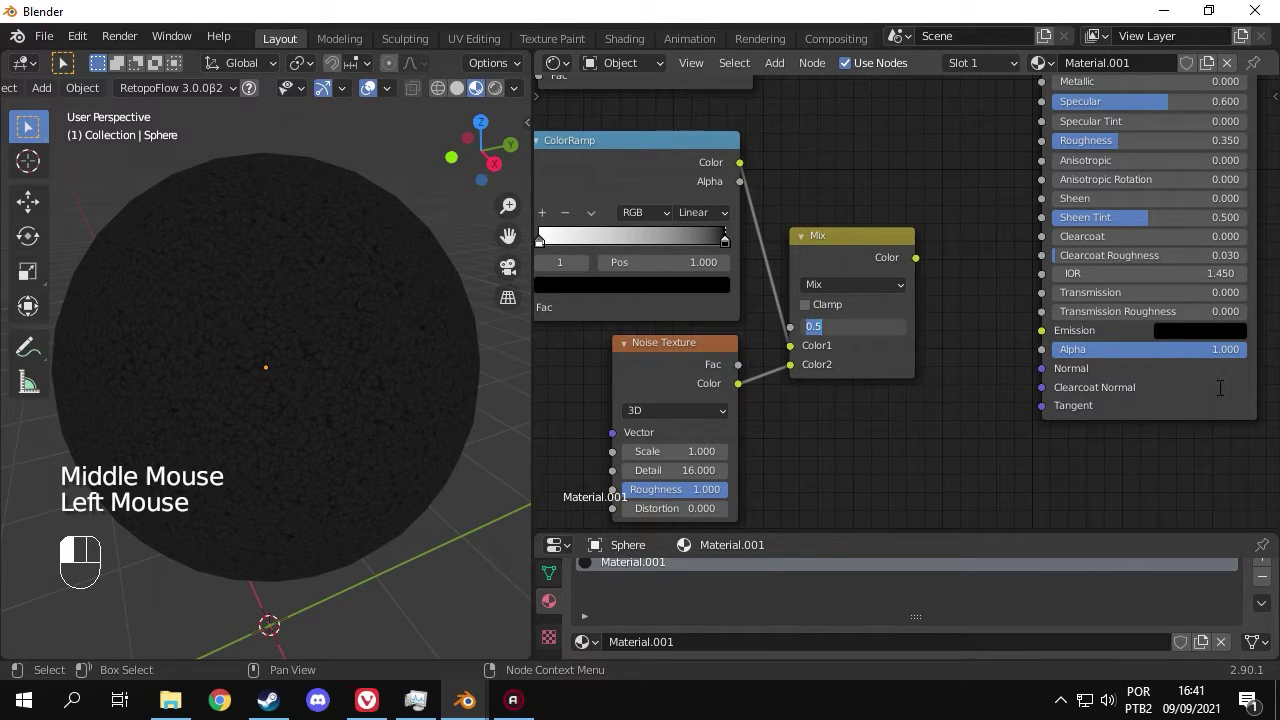
Add a Bump node beside the Mix node.
left_click(836, 260)
key("g")
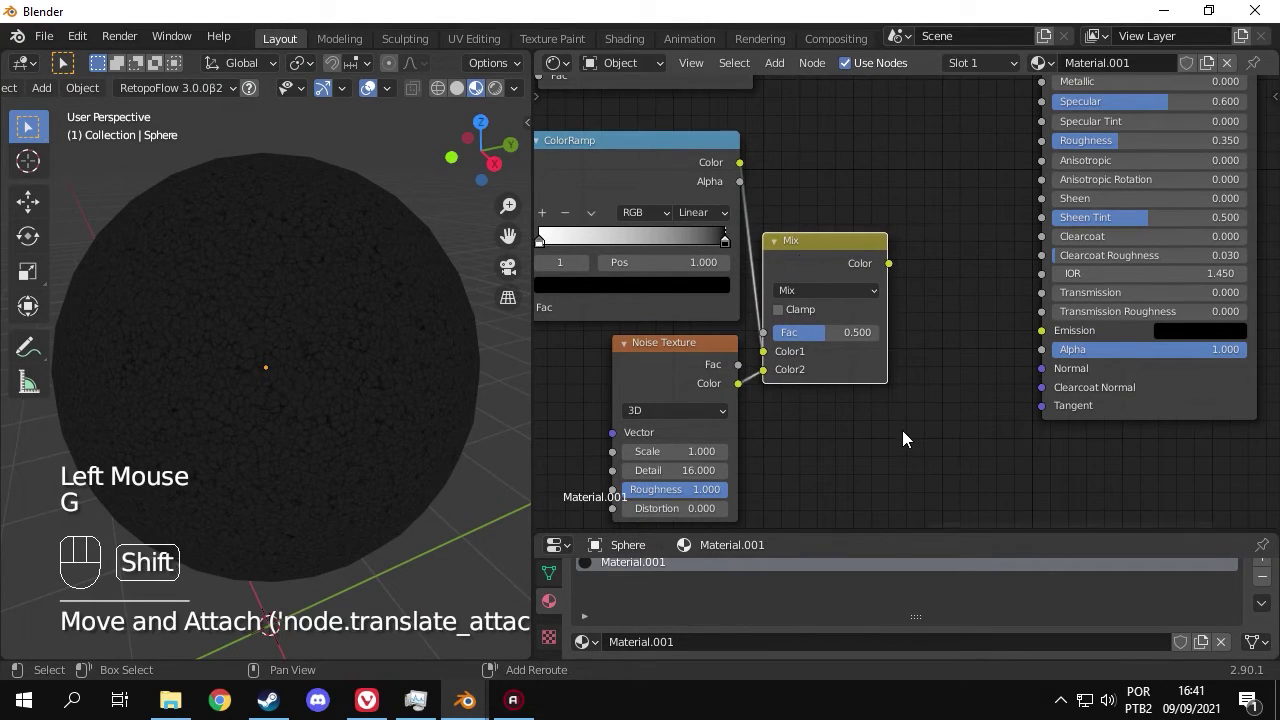
key("shift+a")
mouse_move(805, 452)
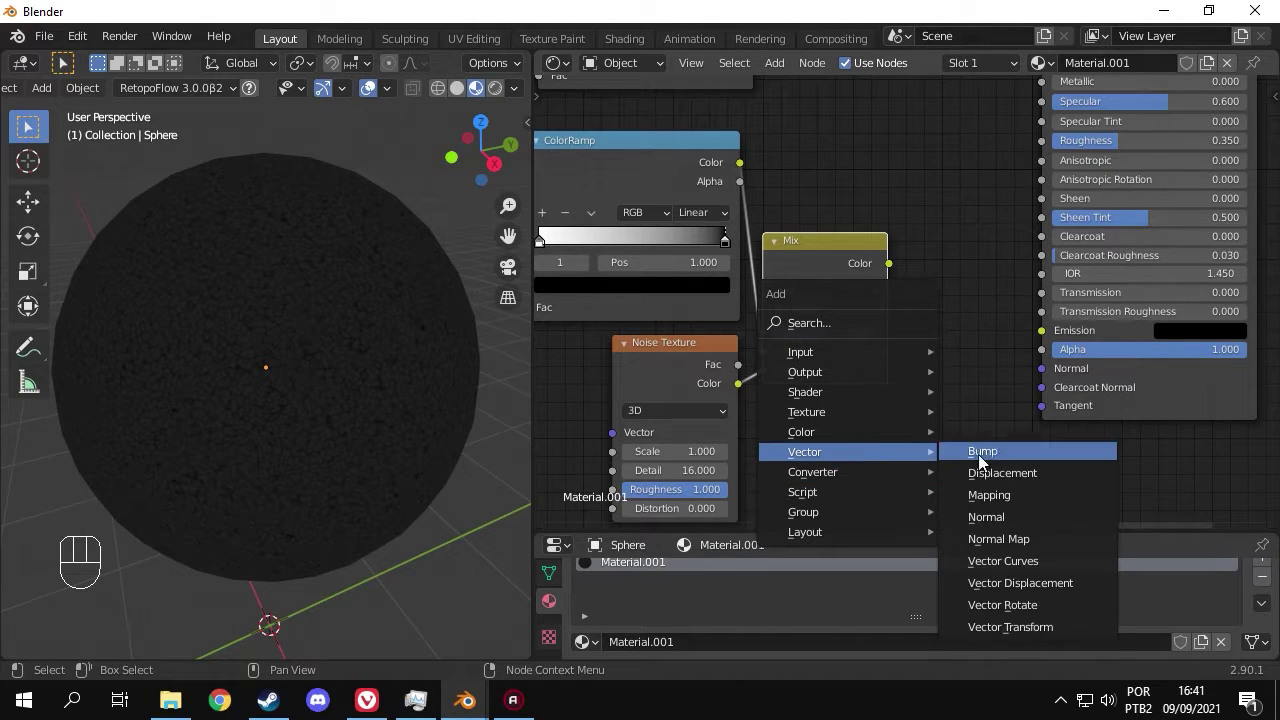
left_click(978, 454)
left_click(902, 243)
scroll(902, 243, "up", 5)
scroll(984, 424, "up", 4)
key("F9")
mouse_move(902, 243)
middle_mouse_down()
mouse_move(984, 424)
mouse_move(932, 431)
middle_mouse_up()
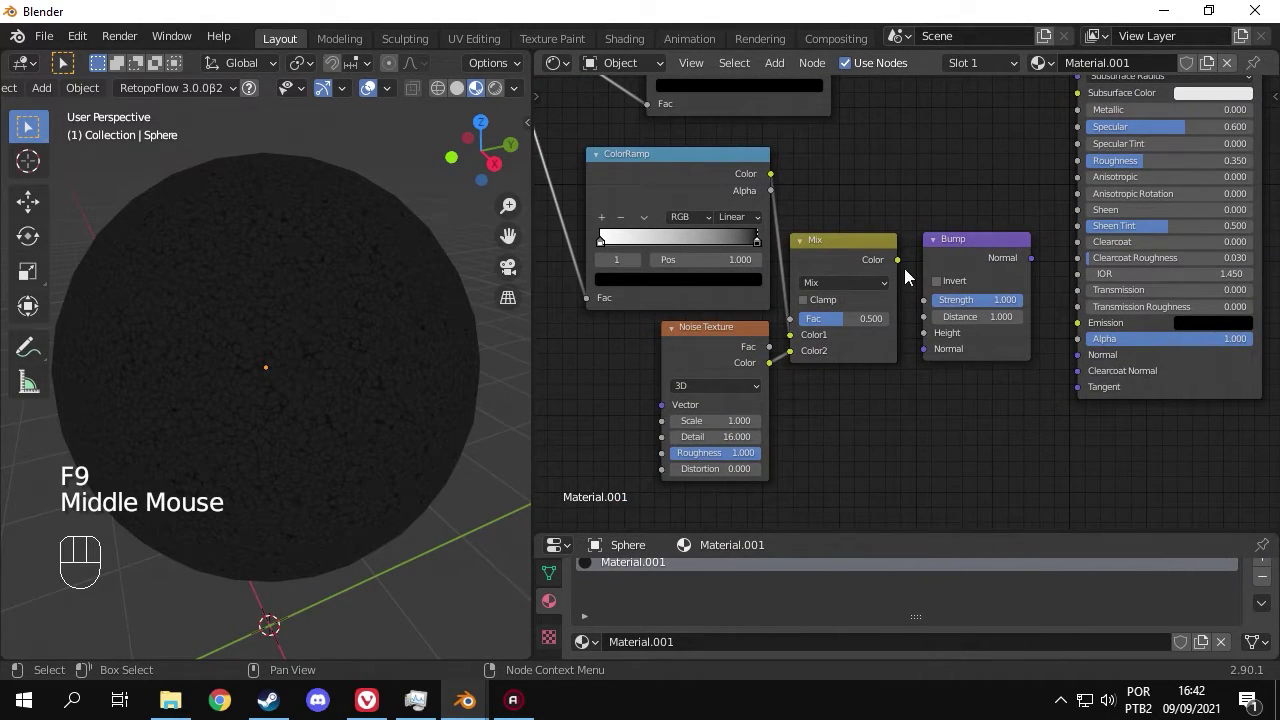
Wire Mix colour into Bump Height and Bump Normal into the Principled Normal, then preview the shader.
mouse_move(898, 261)
left_mouse_down()
mouse_move(922, 347)
mouse_move(922, 334)
left_mouse_up()
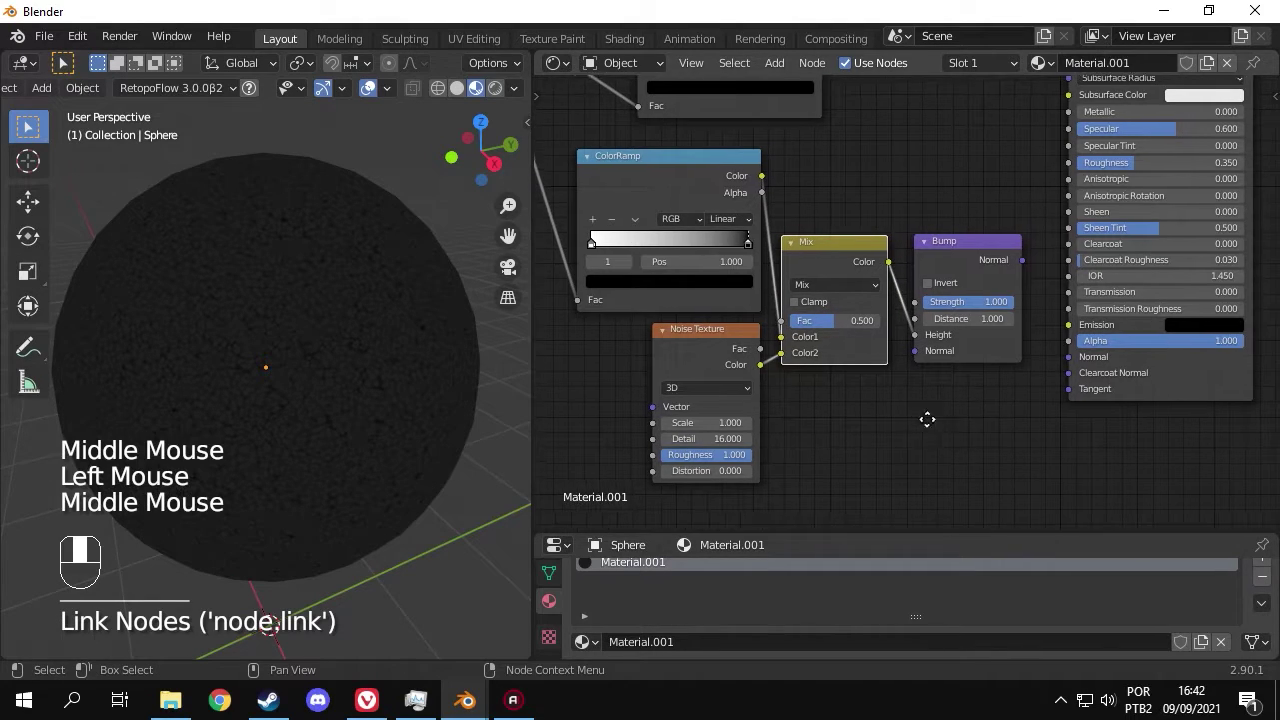
middle_click_drag(1034, 289, 944, 286)
left_click_drag(938, 255, 984, 351)
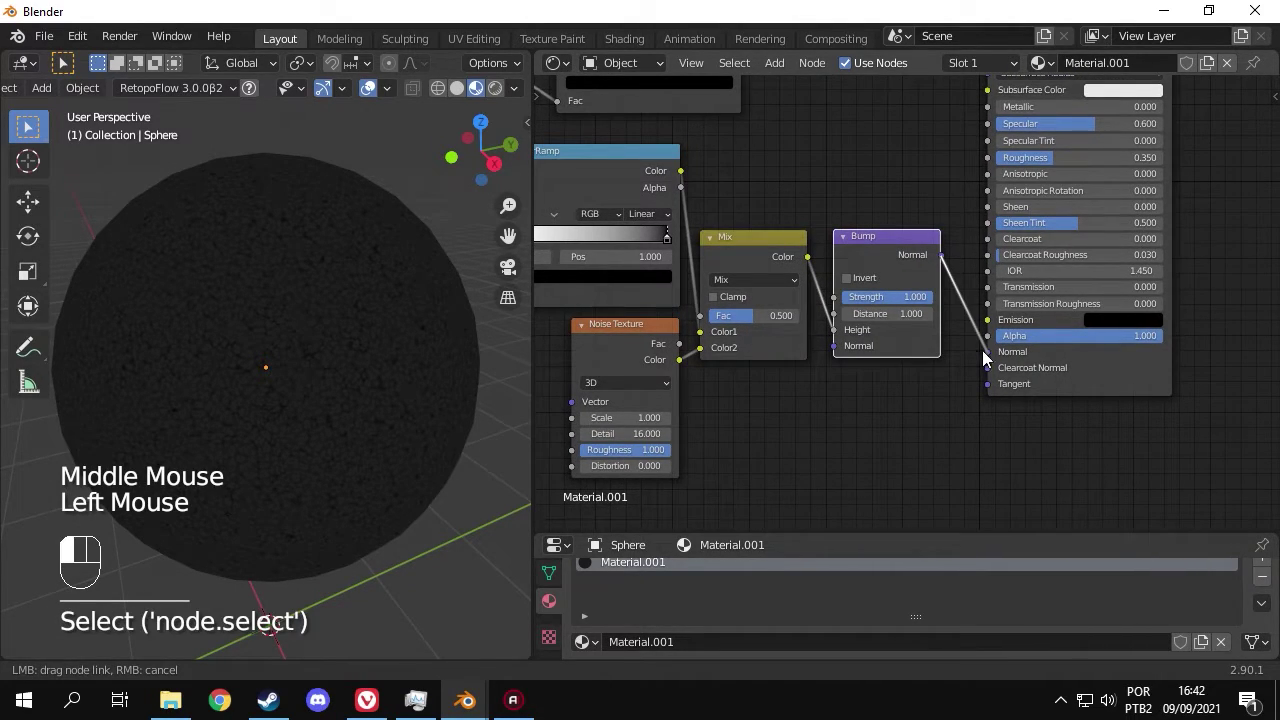
middle_click_drag(1226, 294, 1203, 419)
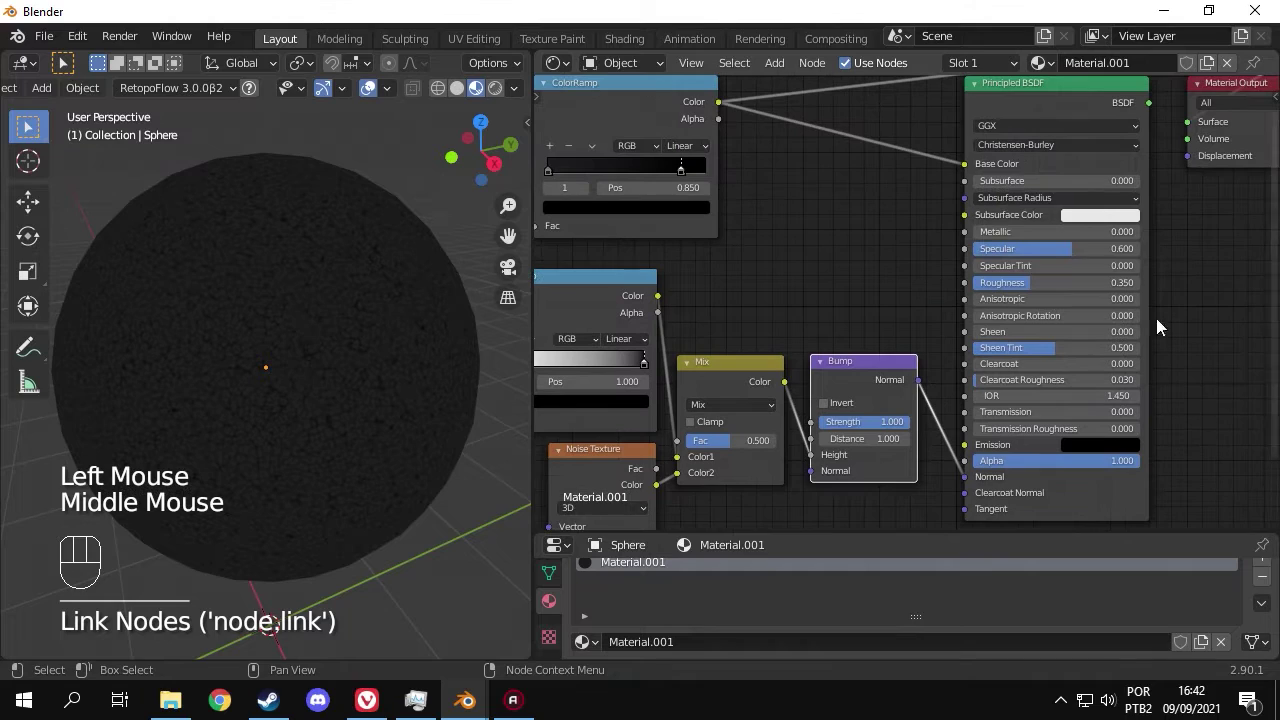
left_click(1044, 96)
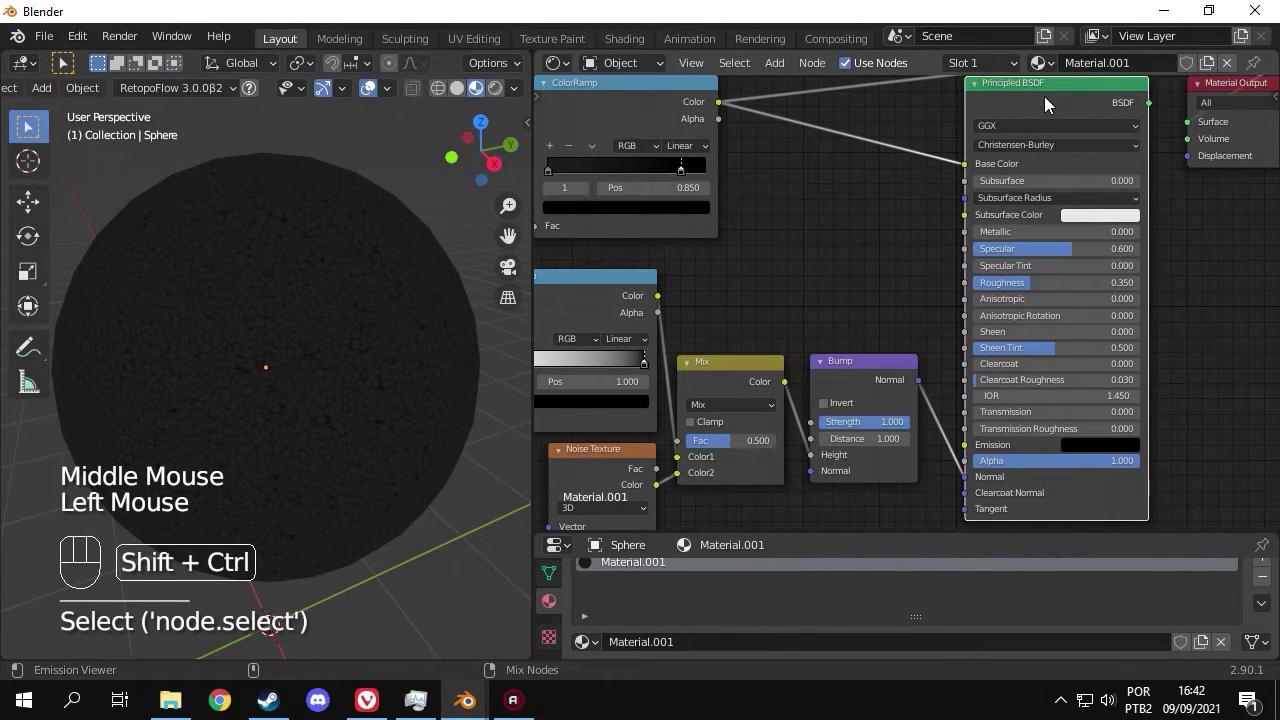
left_click(1044, 96, "ctrl+shift")
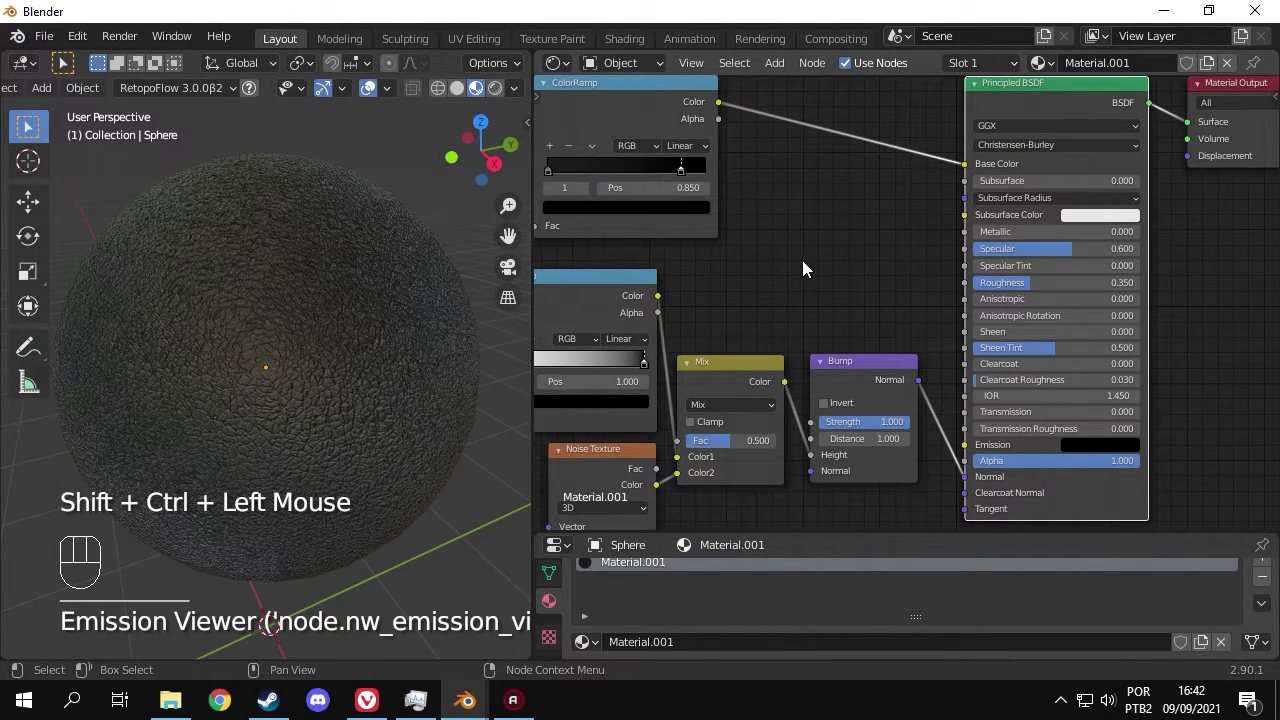
middle_click_drag(802, 268, 928, 160)
Set the Bump node's strength to 0.2 and distance to 0.4.
scroll(984, 428, "up", 2)
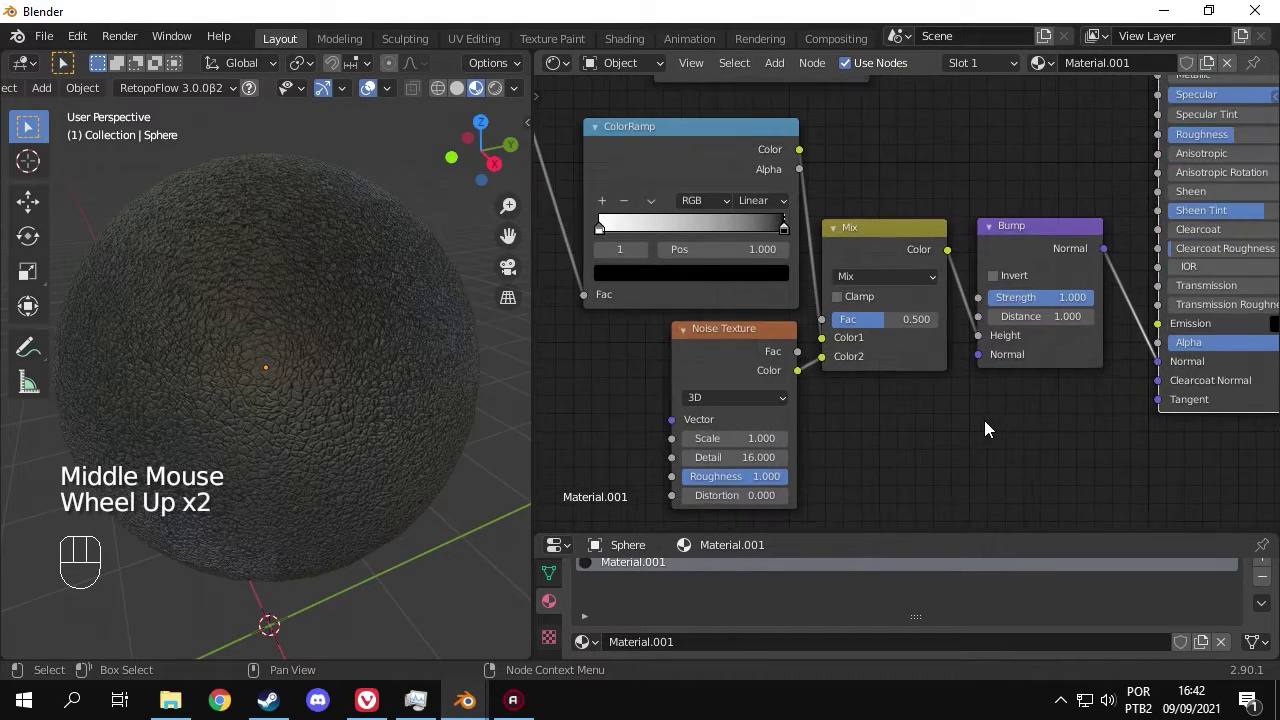
scroll(984, 428, "up", 1)
left_click(1086, 296)
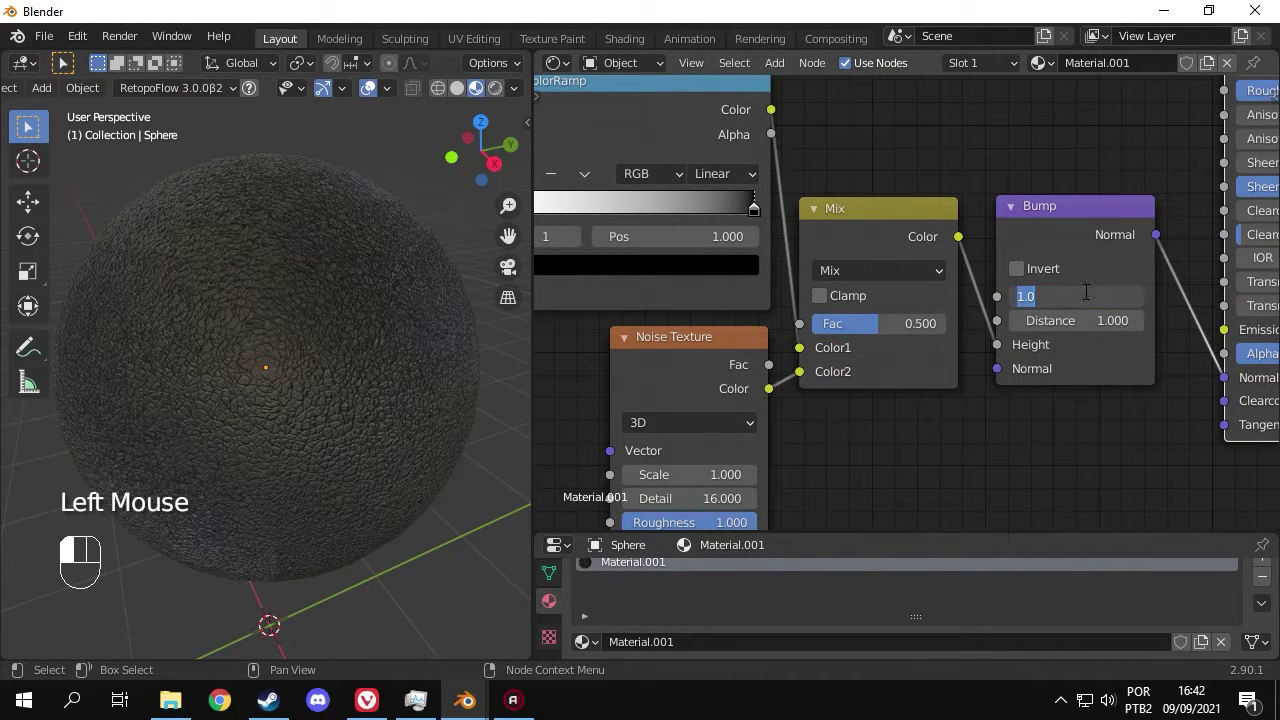
type("0.2")
key("Return")
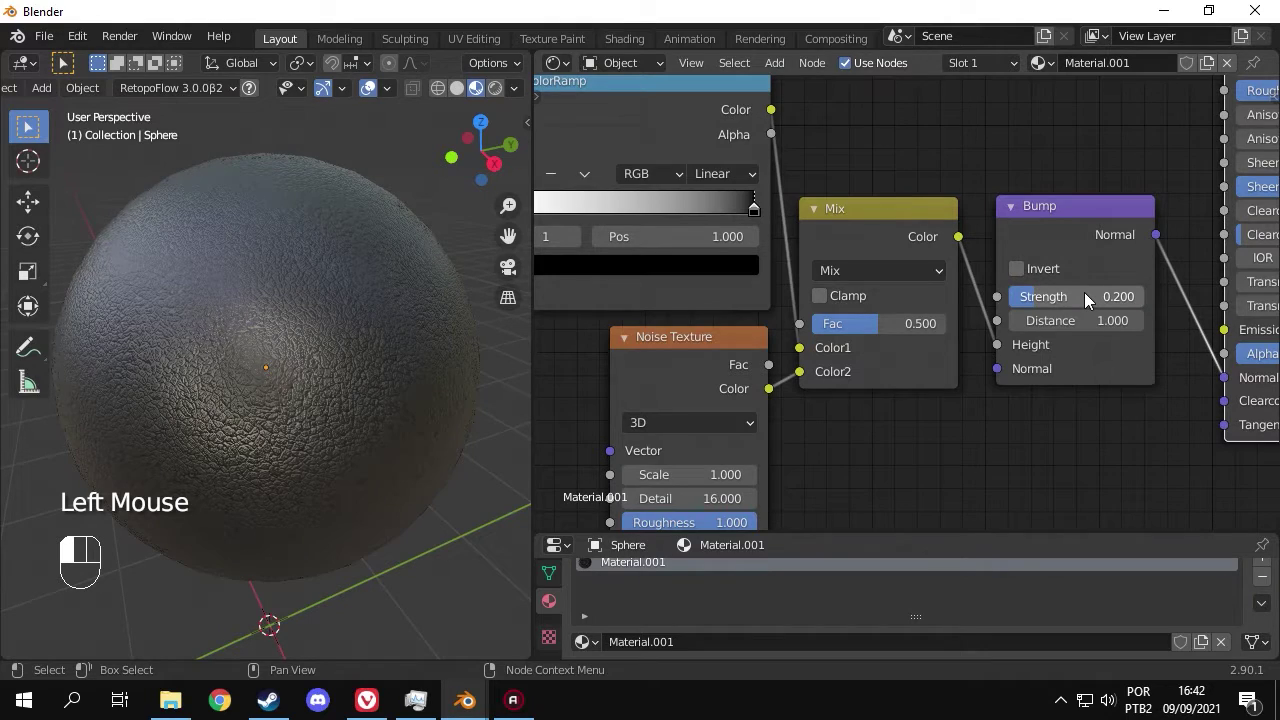
left_click(1110, 321)
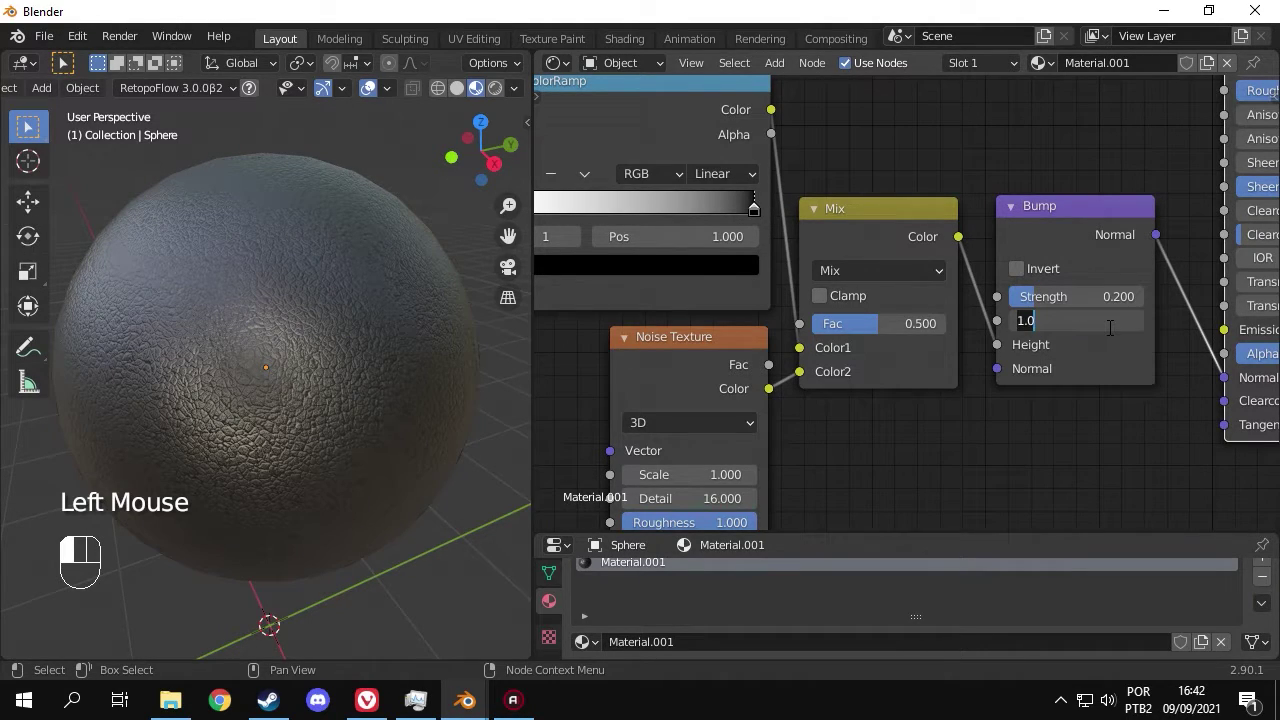
type("0.4")
key("Return")
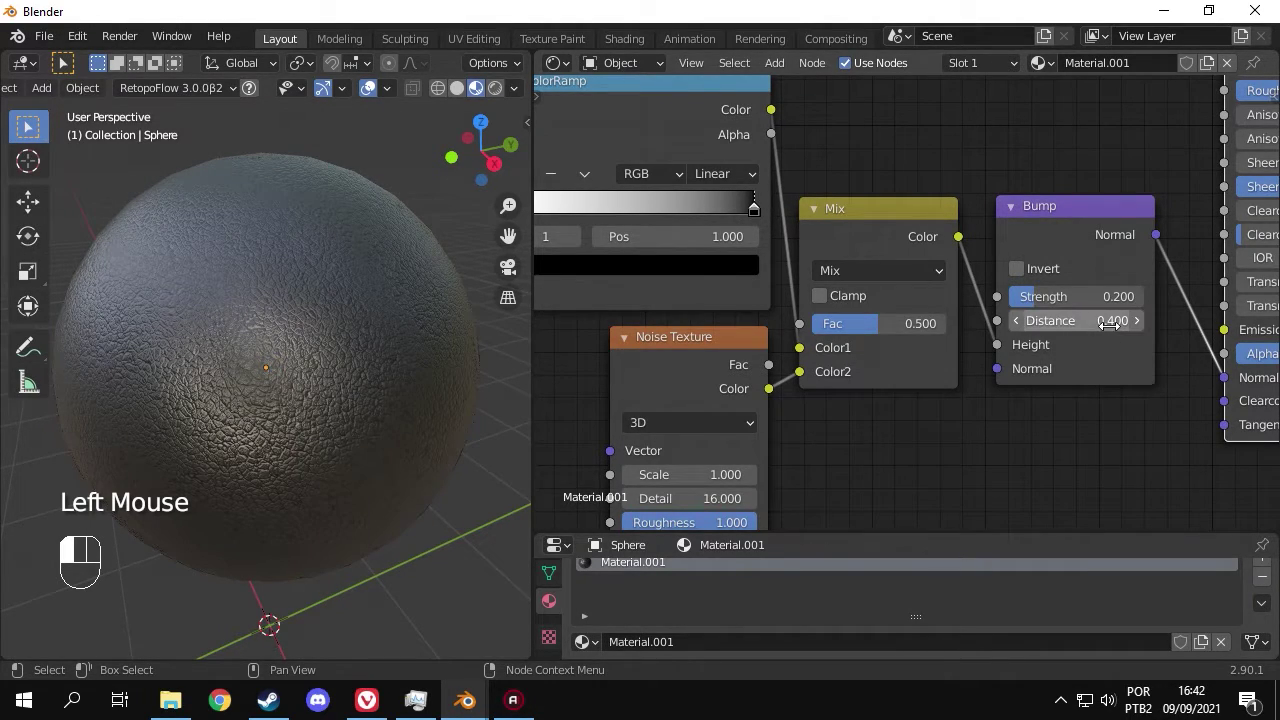
middle_click_drag(1102, 432, 872, 214)
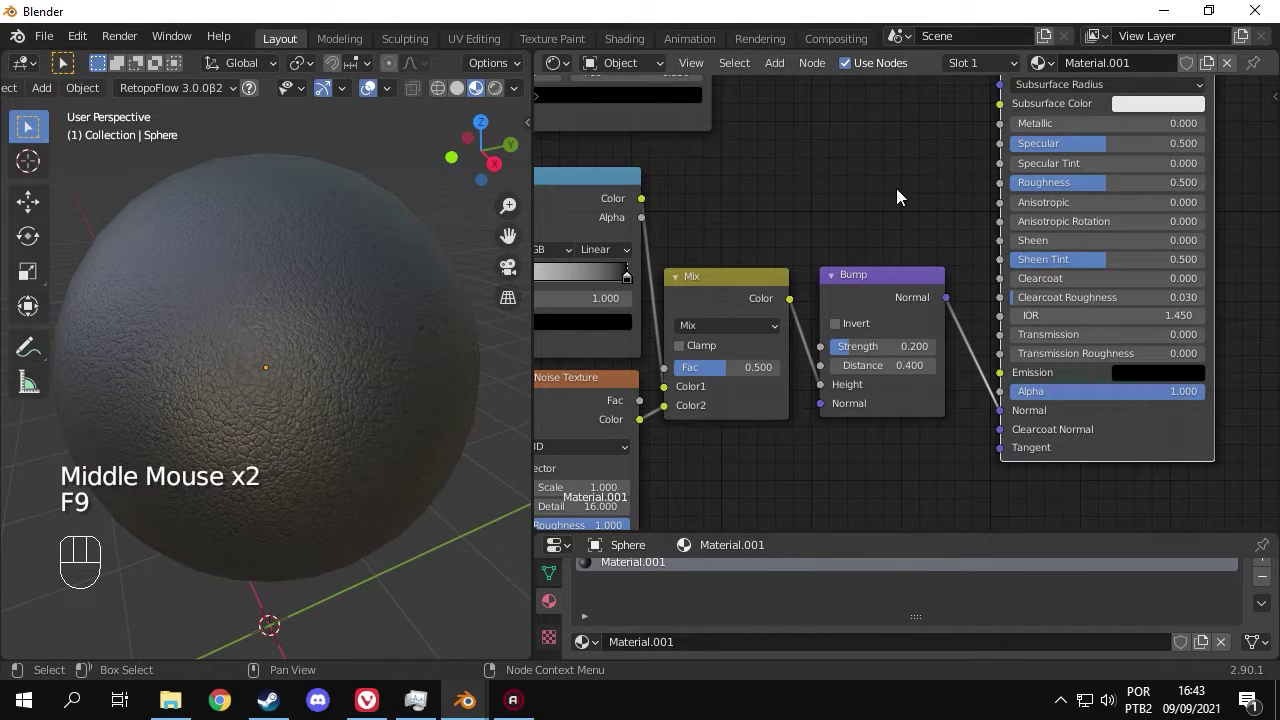
middle_click_drag(909, 171, 735, 334)
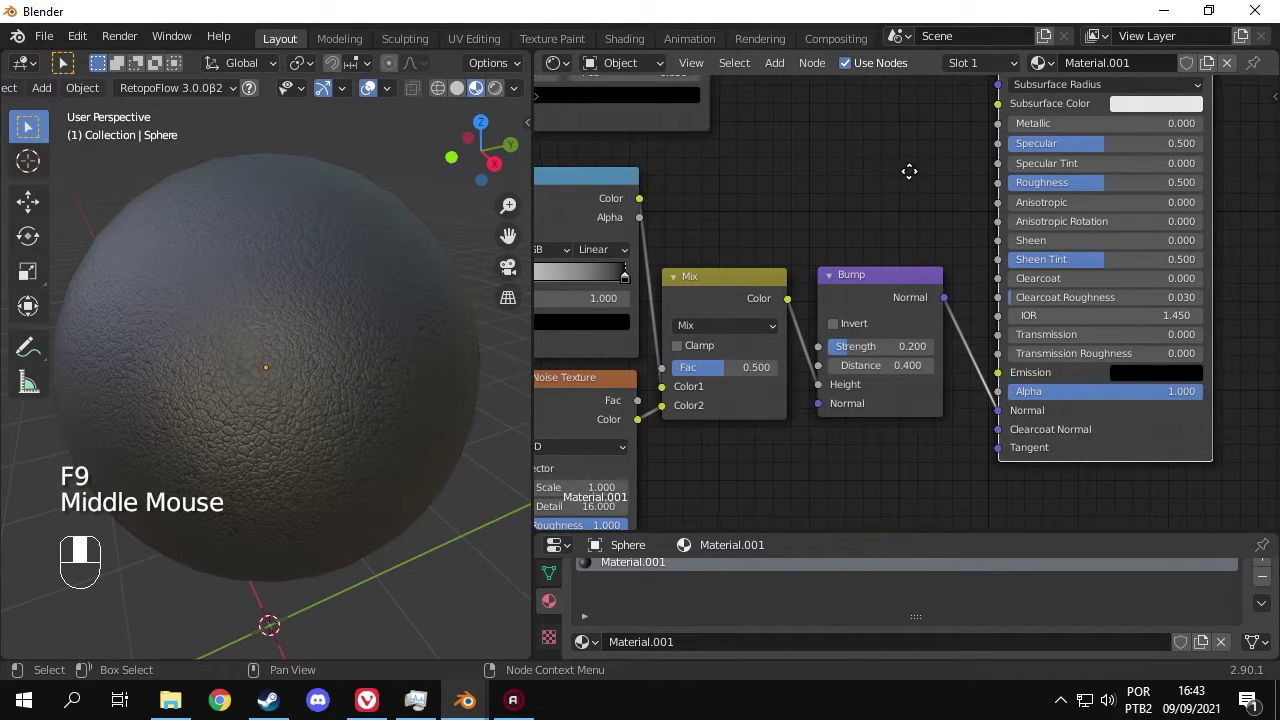
Set the Principled BSDF specular to 0.6 and roughness to 0.35.
double_click(926, 307)
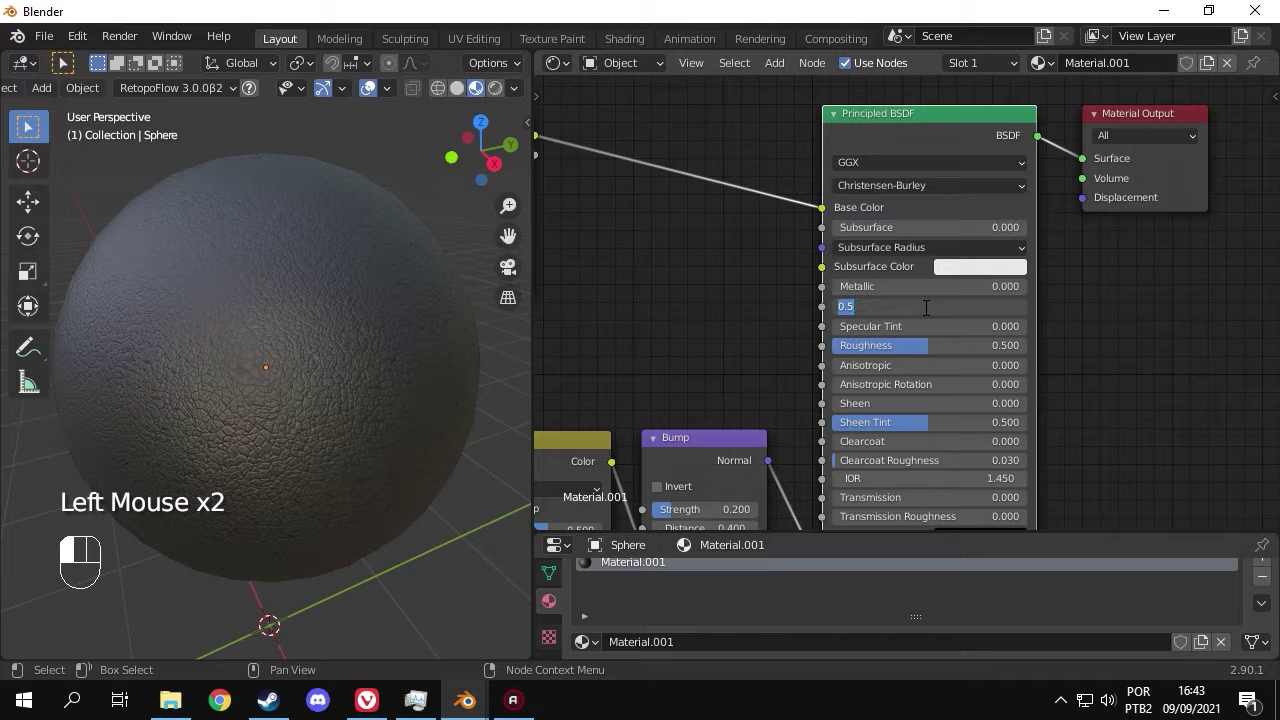
type("0.6")
key("Return")
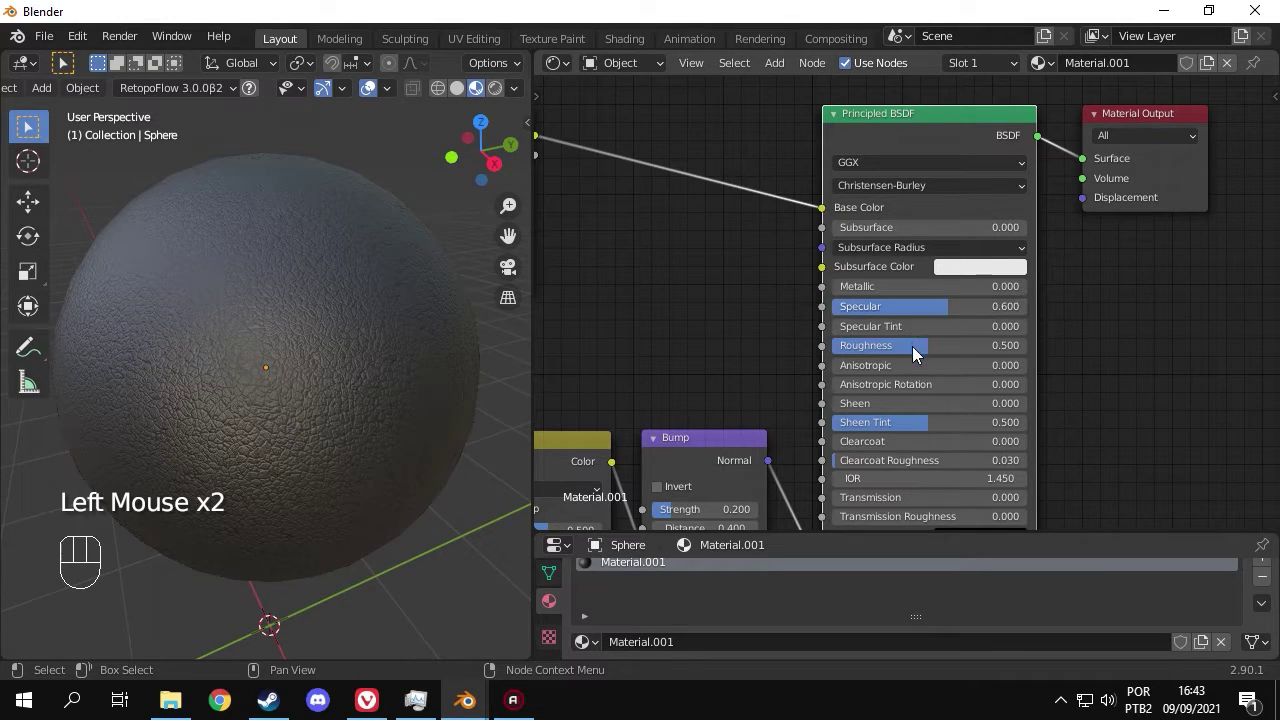
left_click(913, 346)
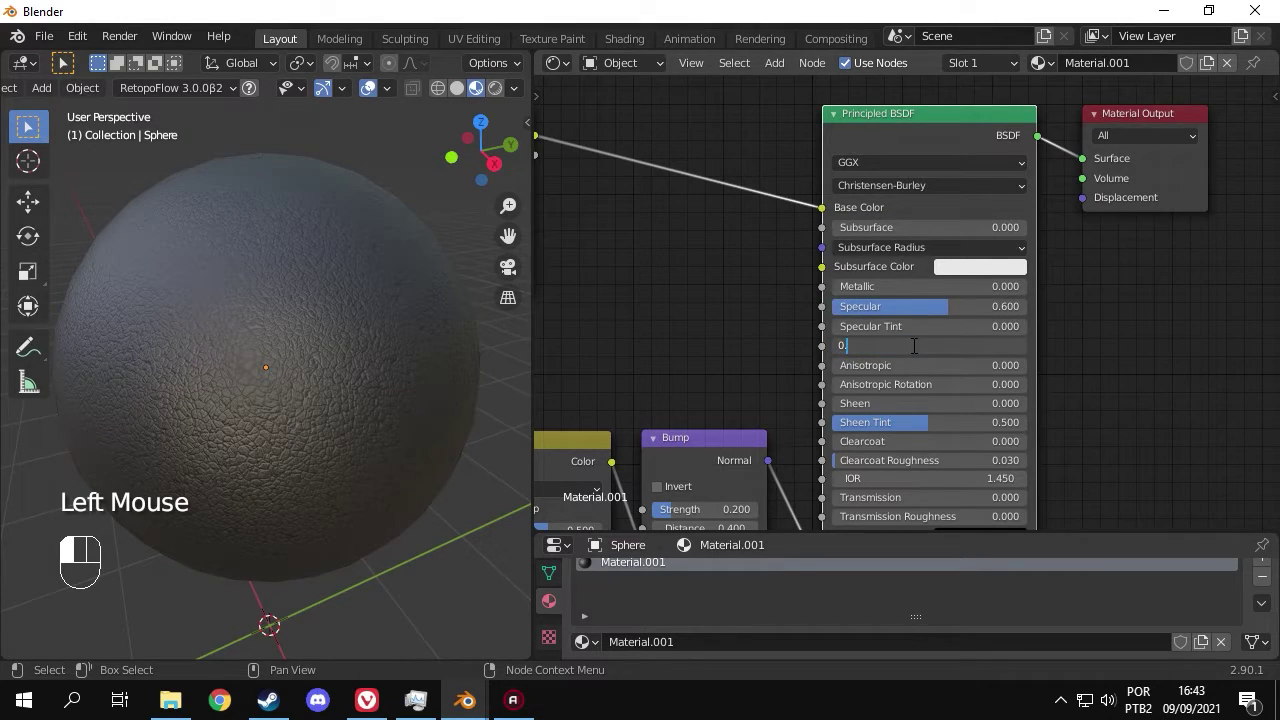
key("Return")
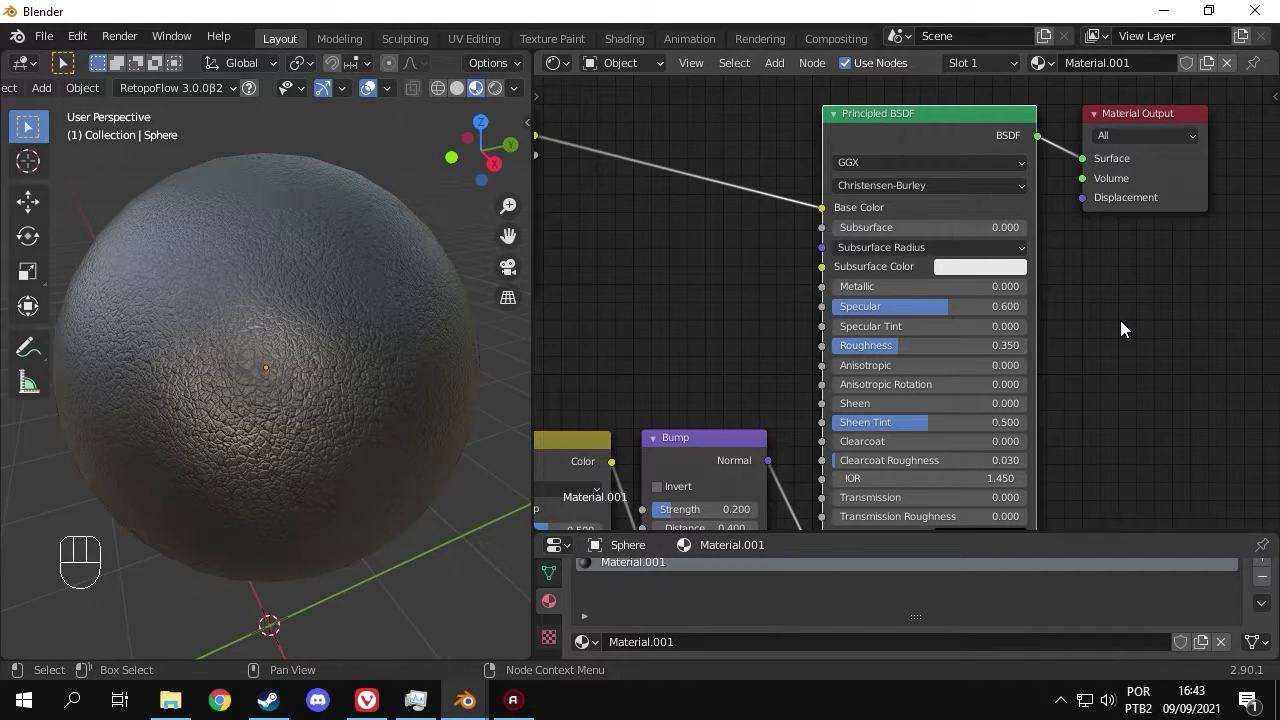
scroll(1120, 320, "up", 3)
middle_click_drag(700, 340, 743, 286)
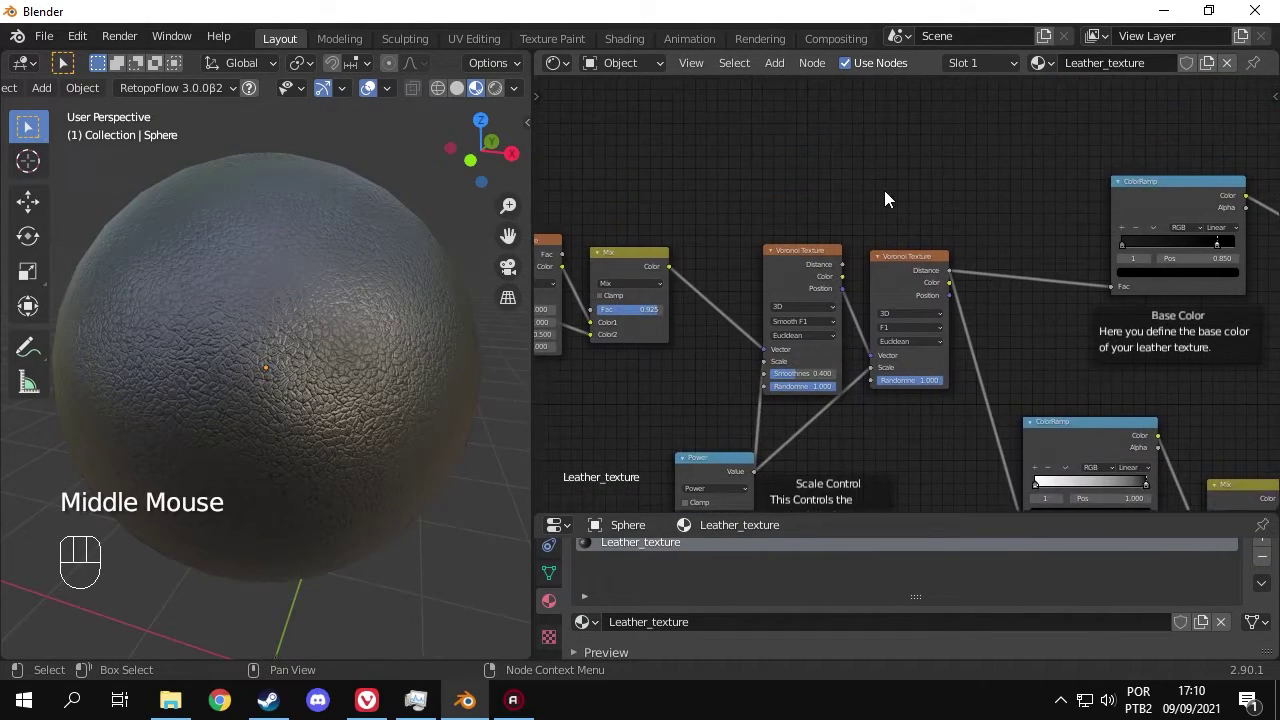
Frame the two Voronoi nodes in a teal frame labelled 'Geometry'.
middle_click_drag(884, 200, 903, 259)
key("shift+a")
left_click(951, 280)
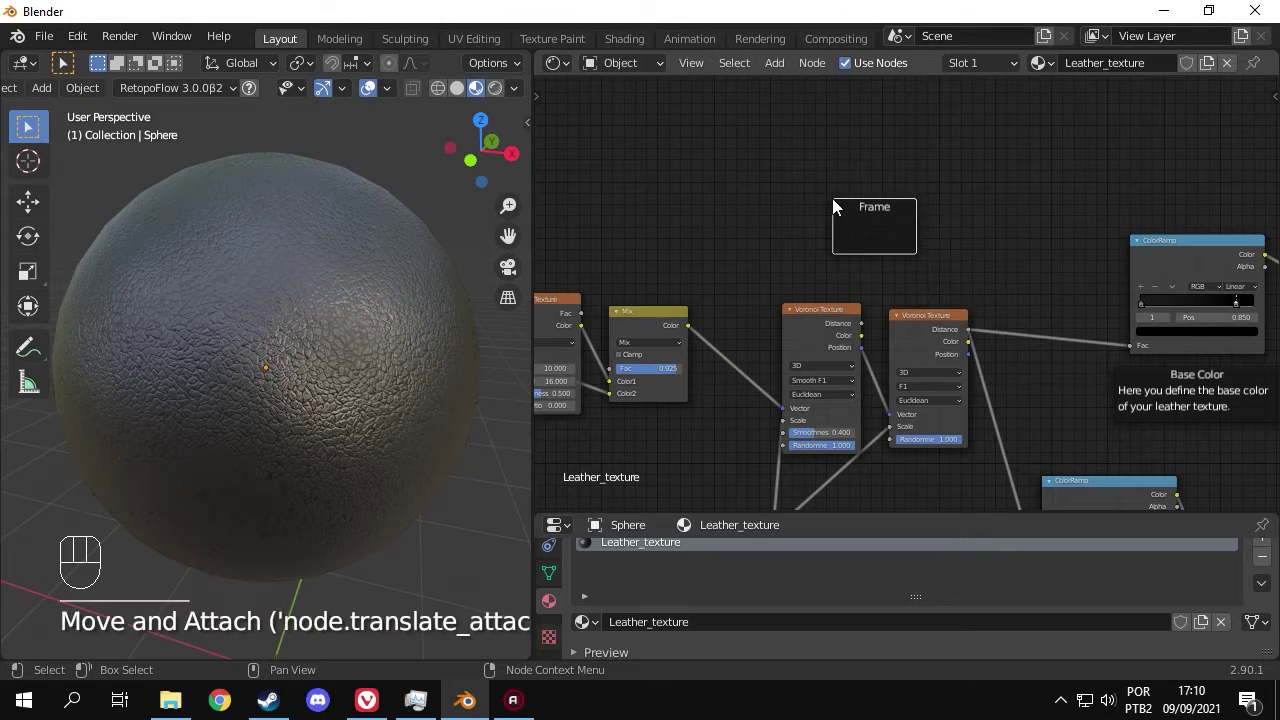
left_click(832, 198)
left_click(872, 234, "shift")
key("ctrl+p")
key("n")
left_click(1158, 142)
type("Geome")
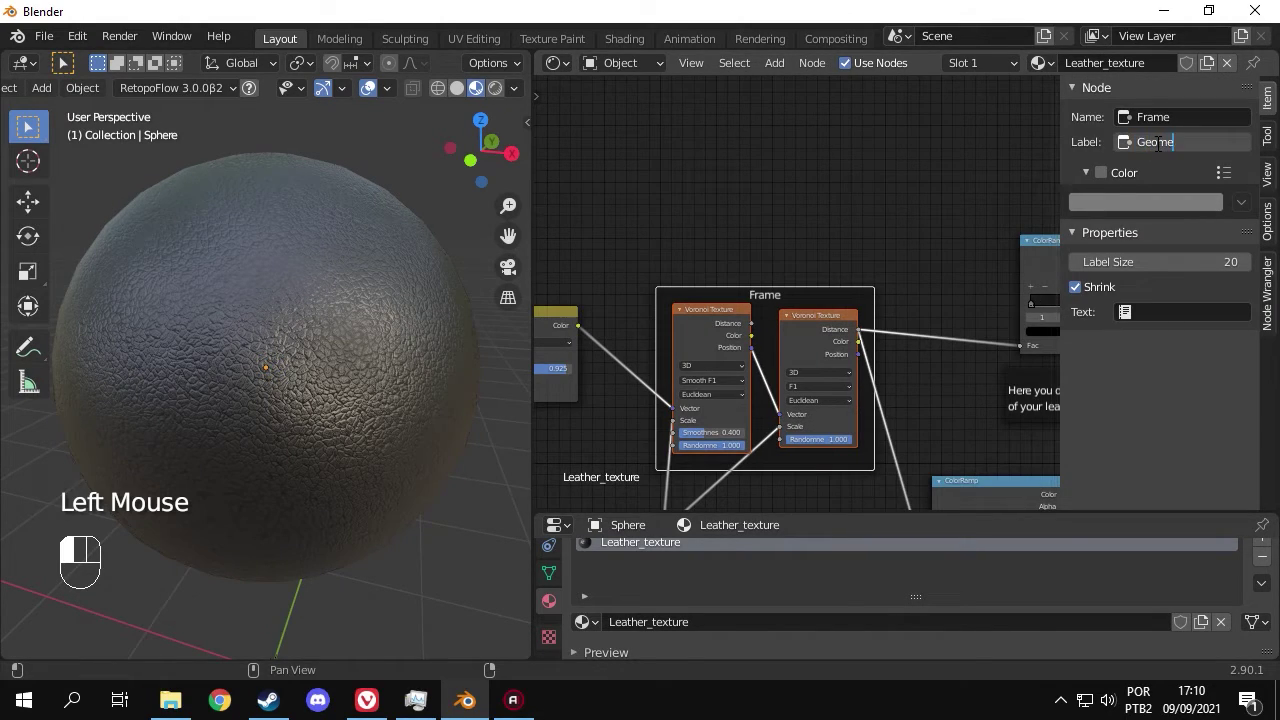
type("try")
key("Return")
left_click(1101, 172)
left_click(1145, 202)
key("ctrl+v")
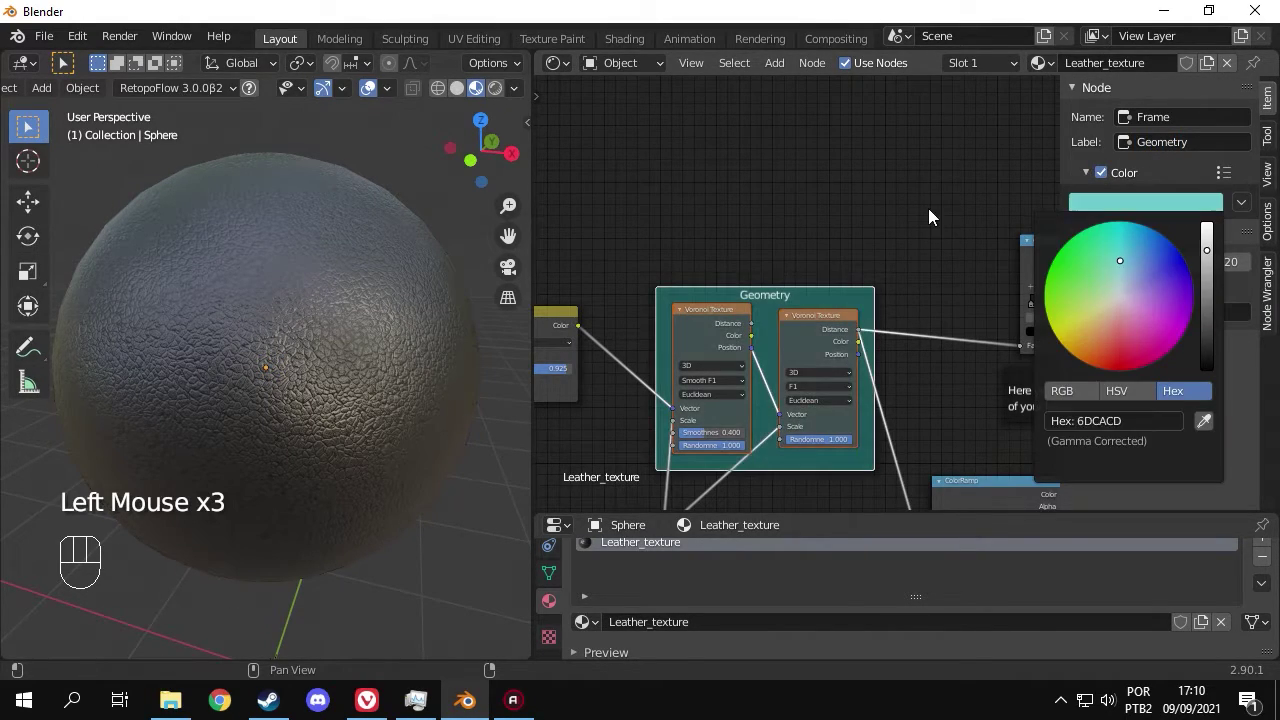
Frame the coordinate, noise and mix nodes in a teal frame labelled 'Distortion'.
key("n")
middle_click_drag(786, 205, 1071, 177)
left_click(697, 194)
key("shift+a")
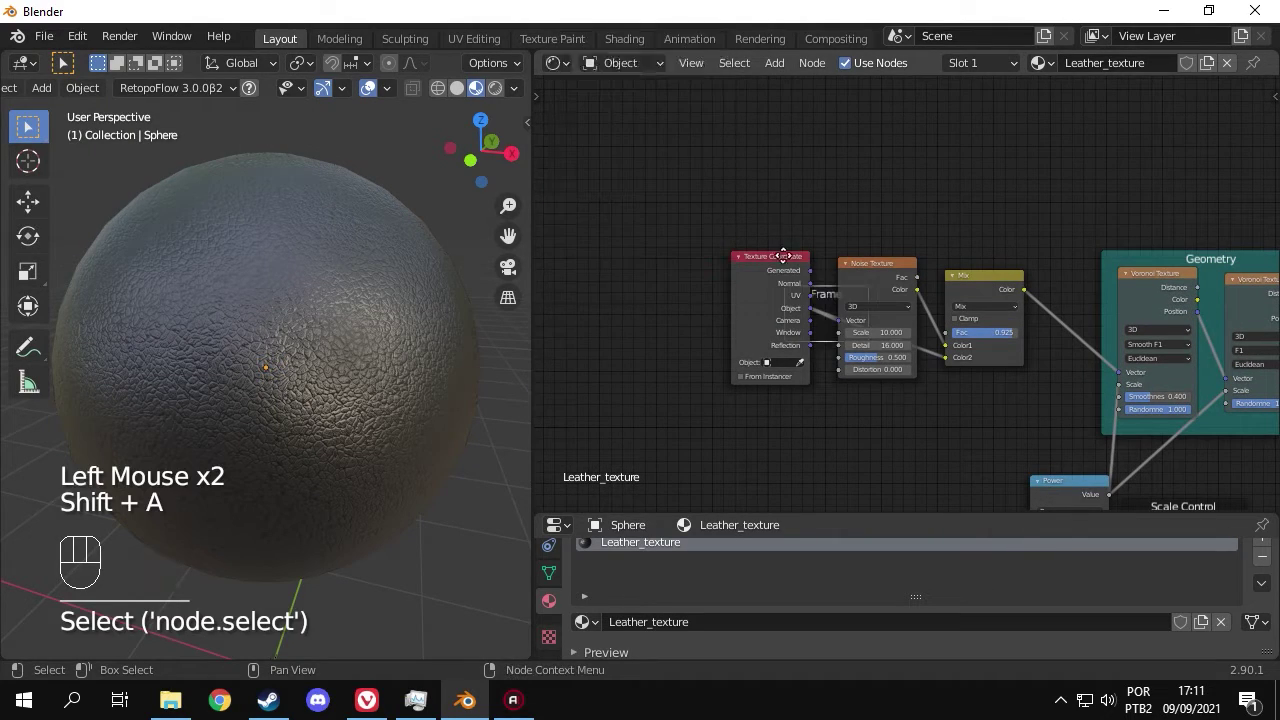
left_click(855, 195)
key("ctrl+p")
key("n")
left_click(1170, 142)
type("Distortion")
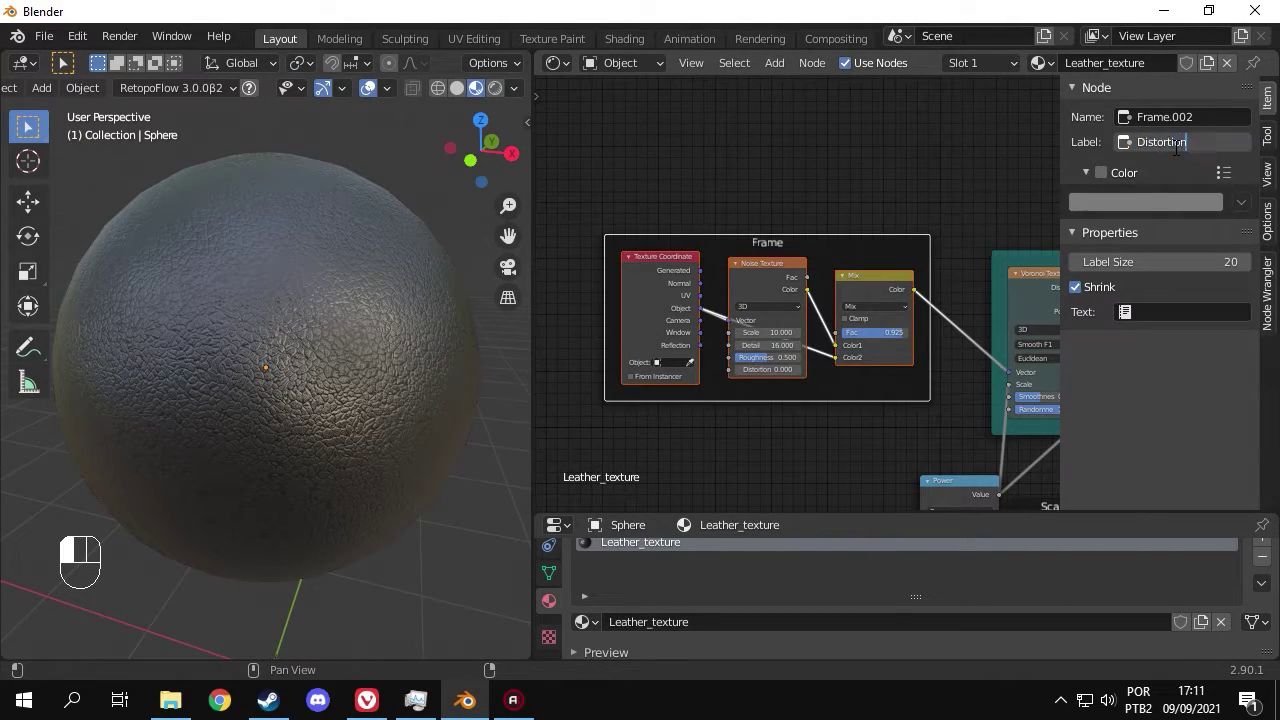
left_click(1101, 172)
left_click(1145, 202)
key("ctrl+v")
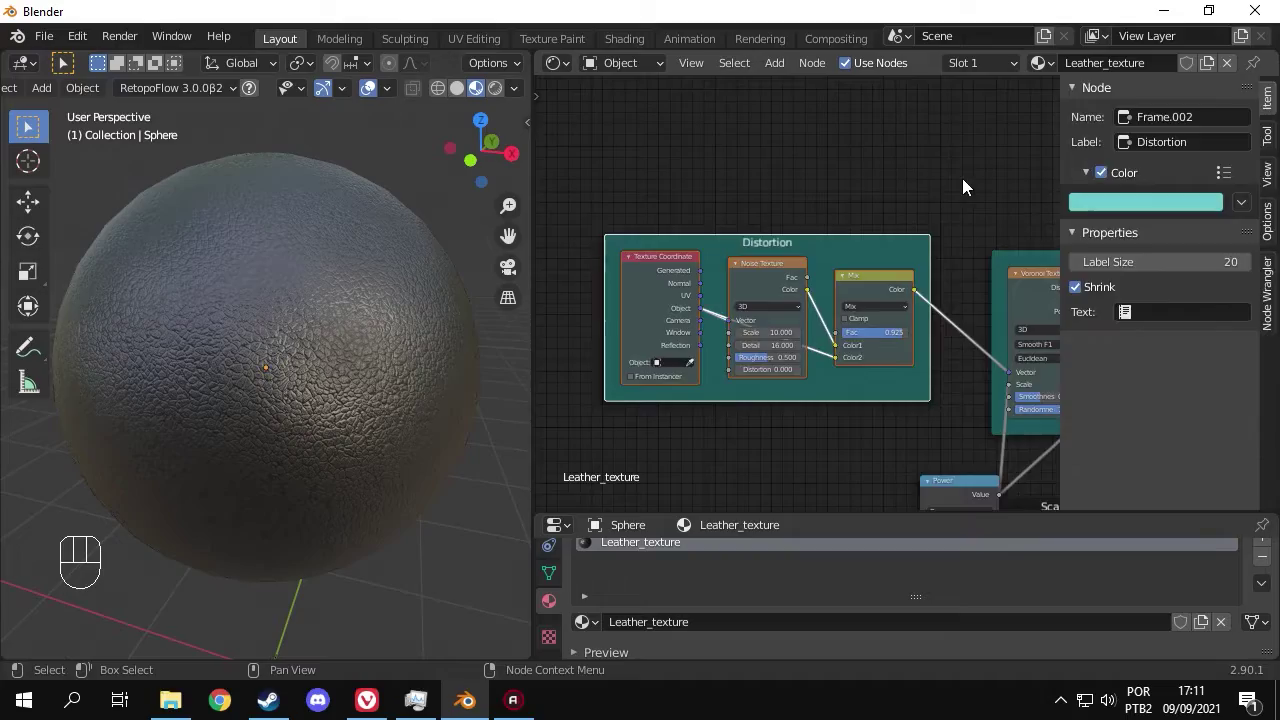
key("n")
Pan and zoom to review the Distortion frame and the Base Color ramp.
mouse_move(962, 178)
middle_mouse_down()
mouse_move(774, 222)
mouse_move(964, 400)
middle_mouse_up()
scroll(964, 400, "up", 7)
scroll(877, 369, "down", 8)
middle_click_drag(877, 369, 1050, 290)
scroll(1050, 290, "up", 8)
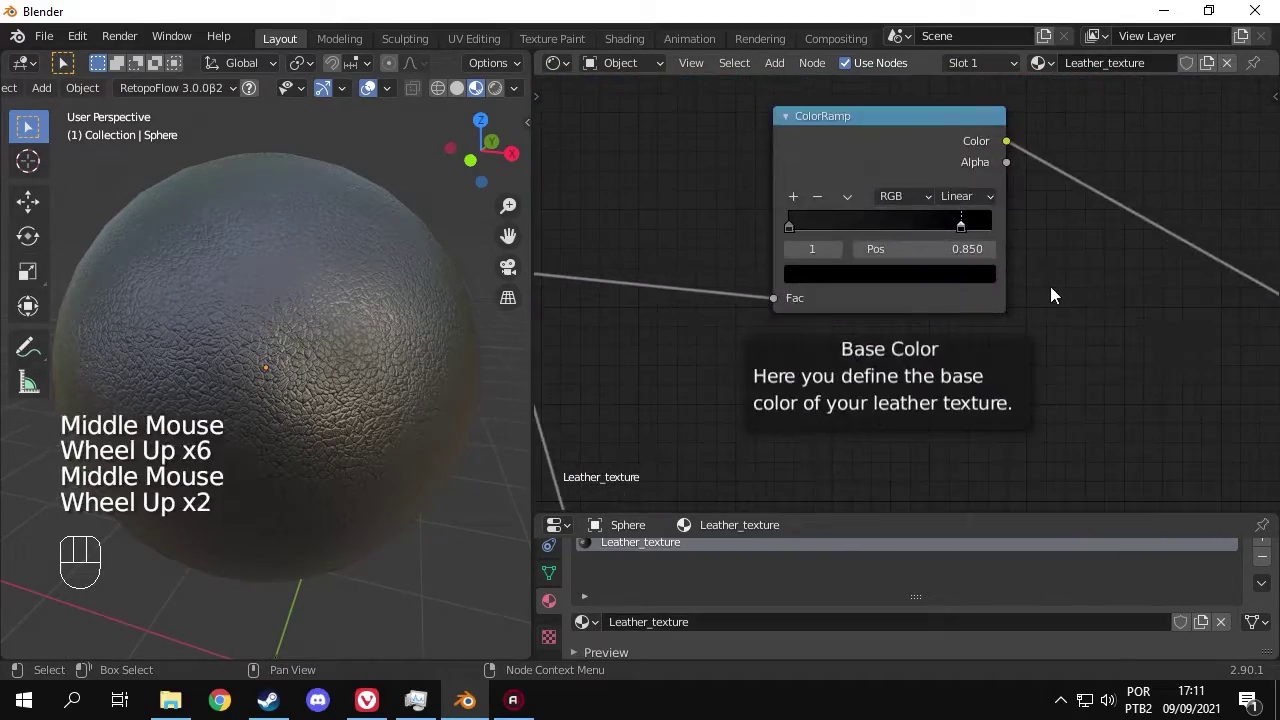
scroll(1048, 354, "down", 10)
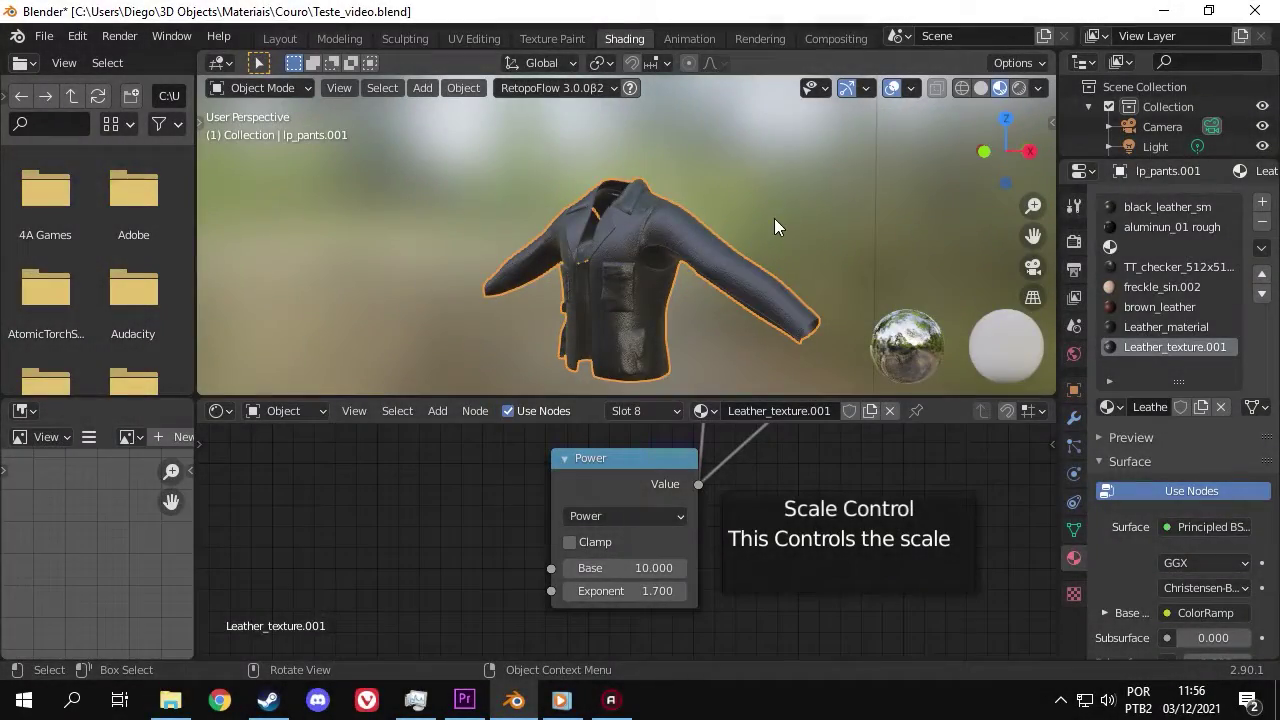
mouse_move(668, 222)
middle_mouse_down()
mouse_move(360, 232)
mouse_move(710, 256)
mouse_move(670, 248)
mouse_move(626, 452)
middle_mouse_up()
scroll(670, 248, "up", 3)
scroll(670, 248, "up", 3)
scroll(670, 248, "up", 4)
left_click(646, 567)
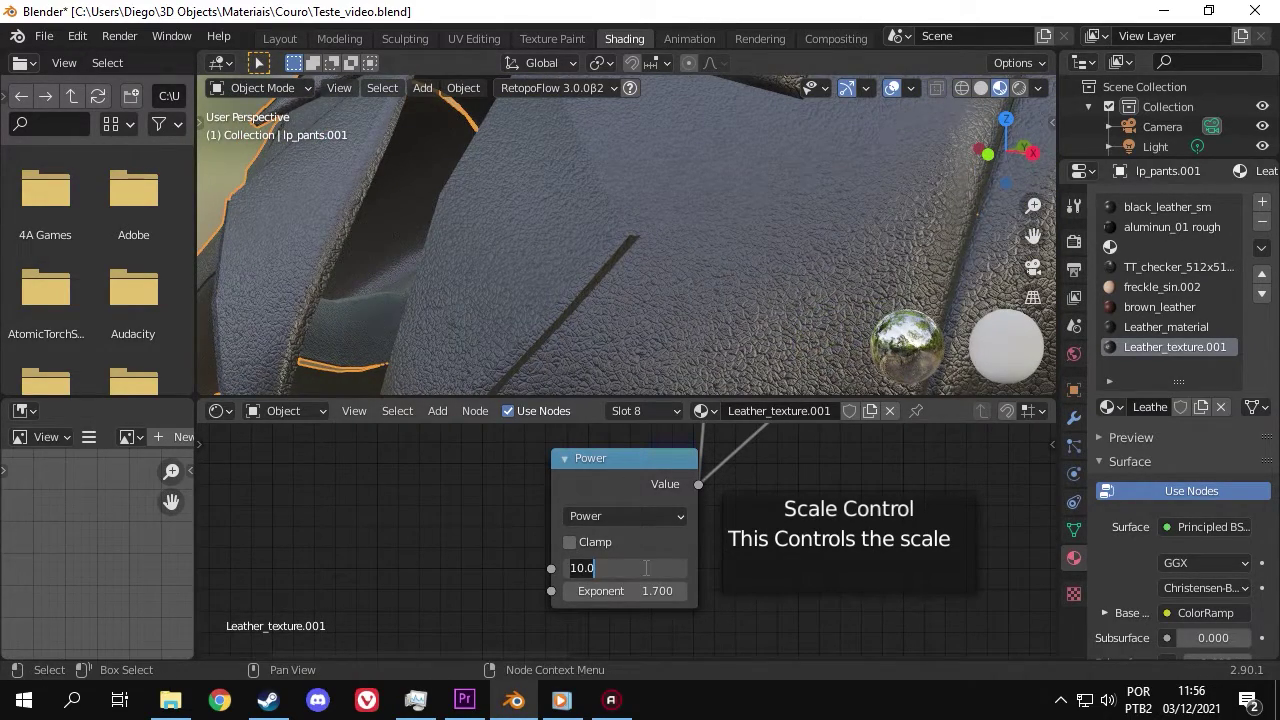
type("12")
key("Return")
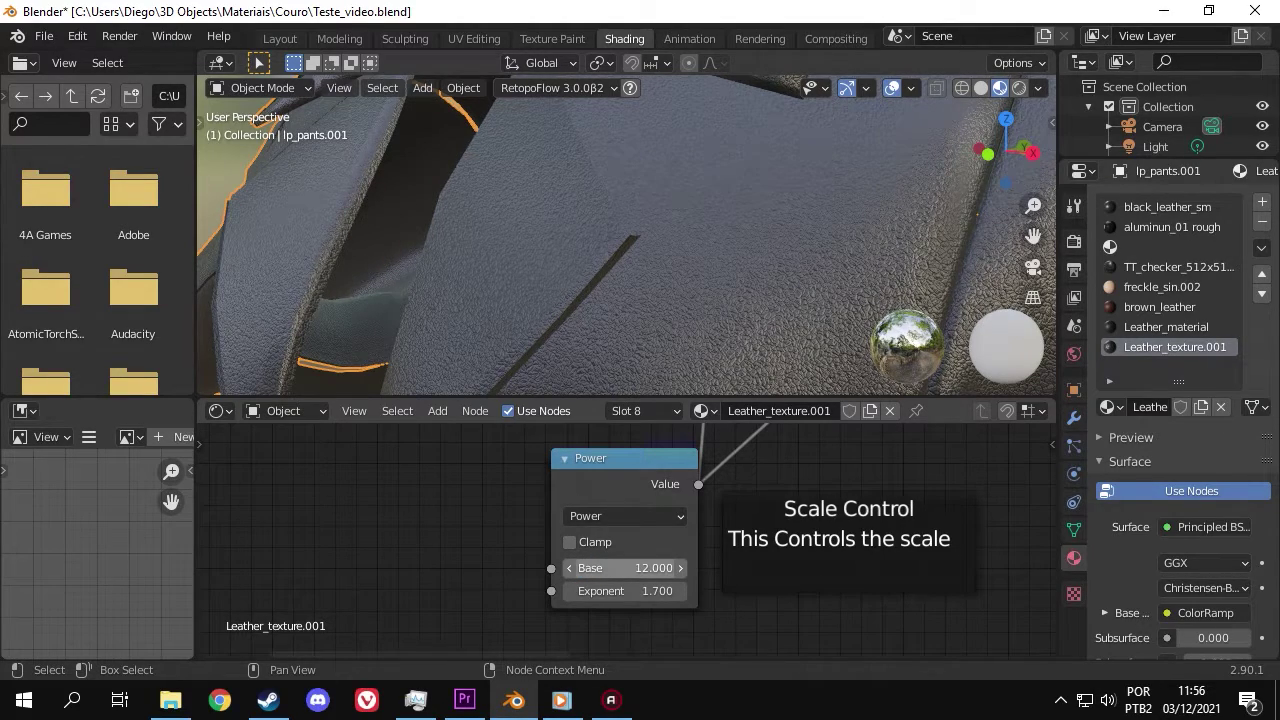
left_click(627, 568)
type("15.000")
key("Return")
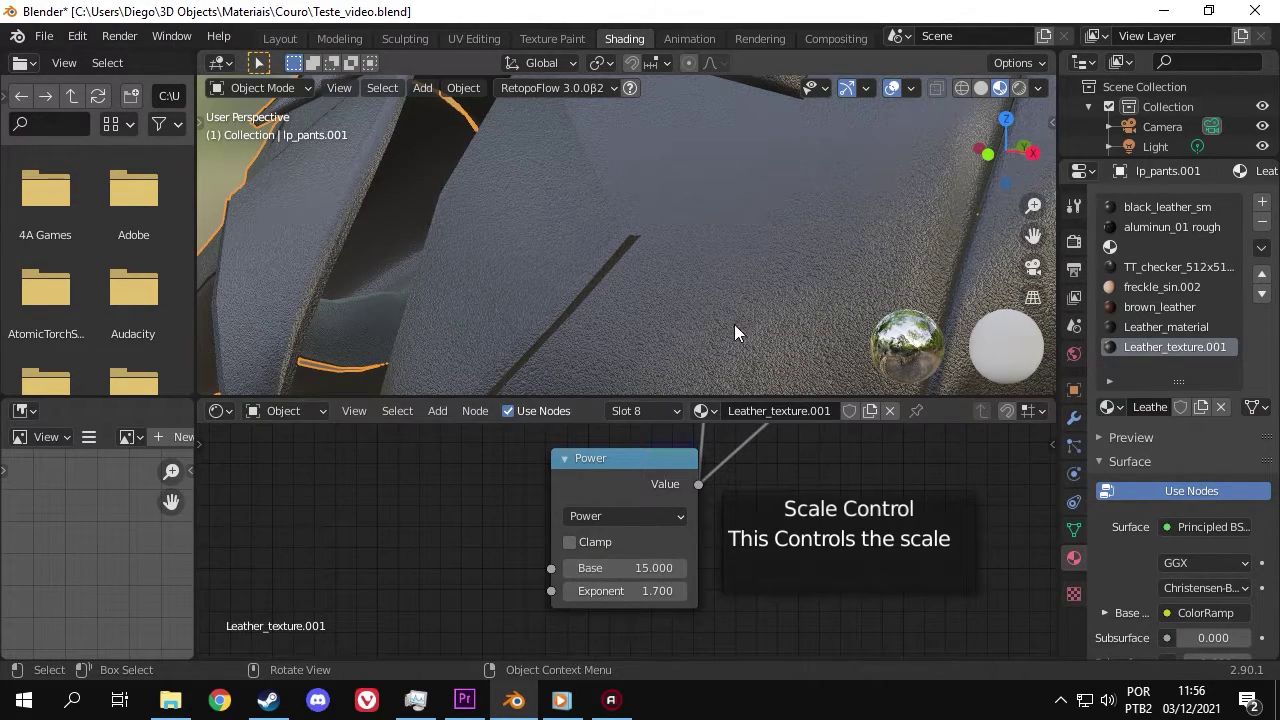
scroll(730, 324, "up", 5)
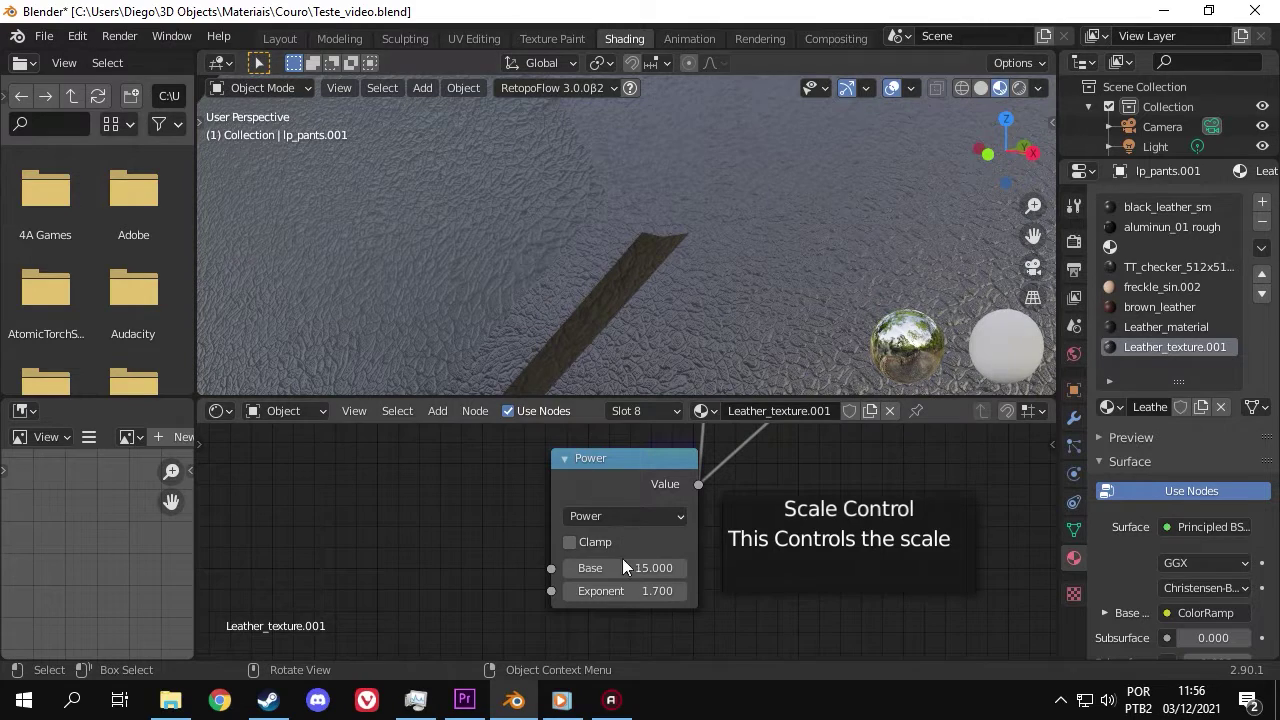
type("8")
key("Return")
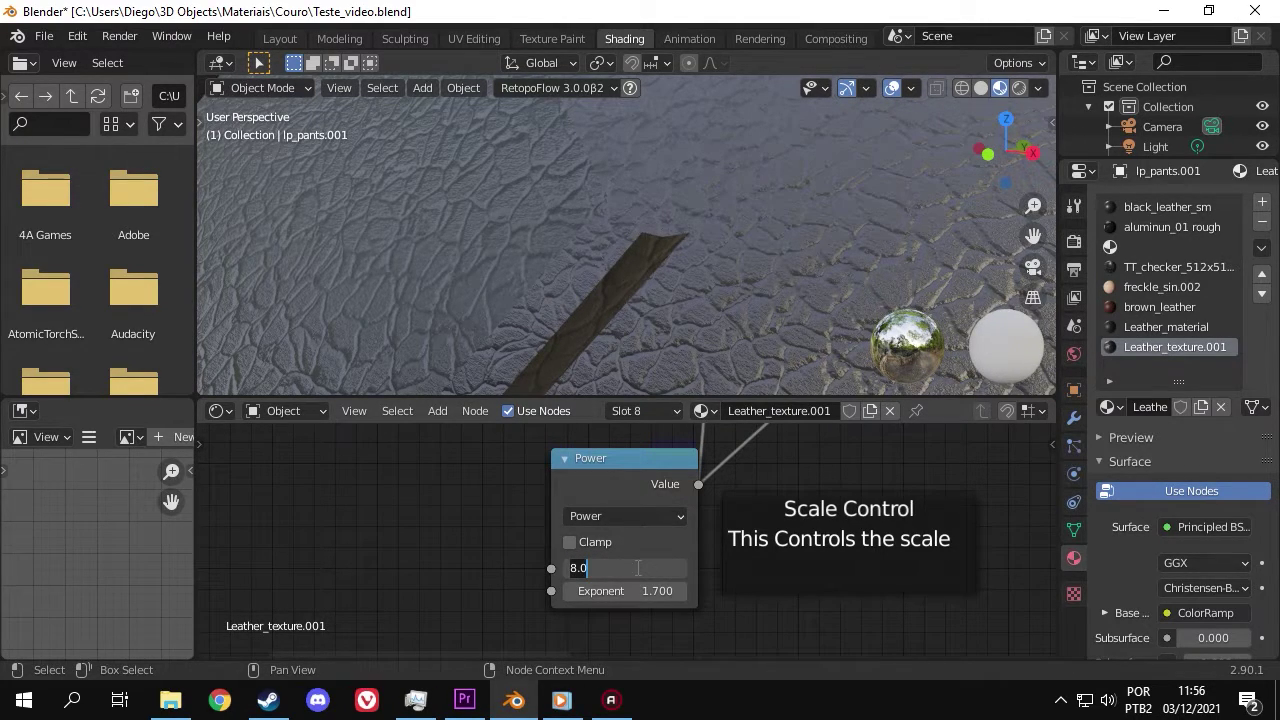
type("16.000")
key("Return")
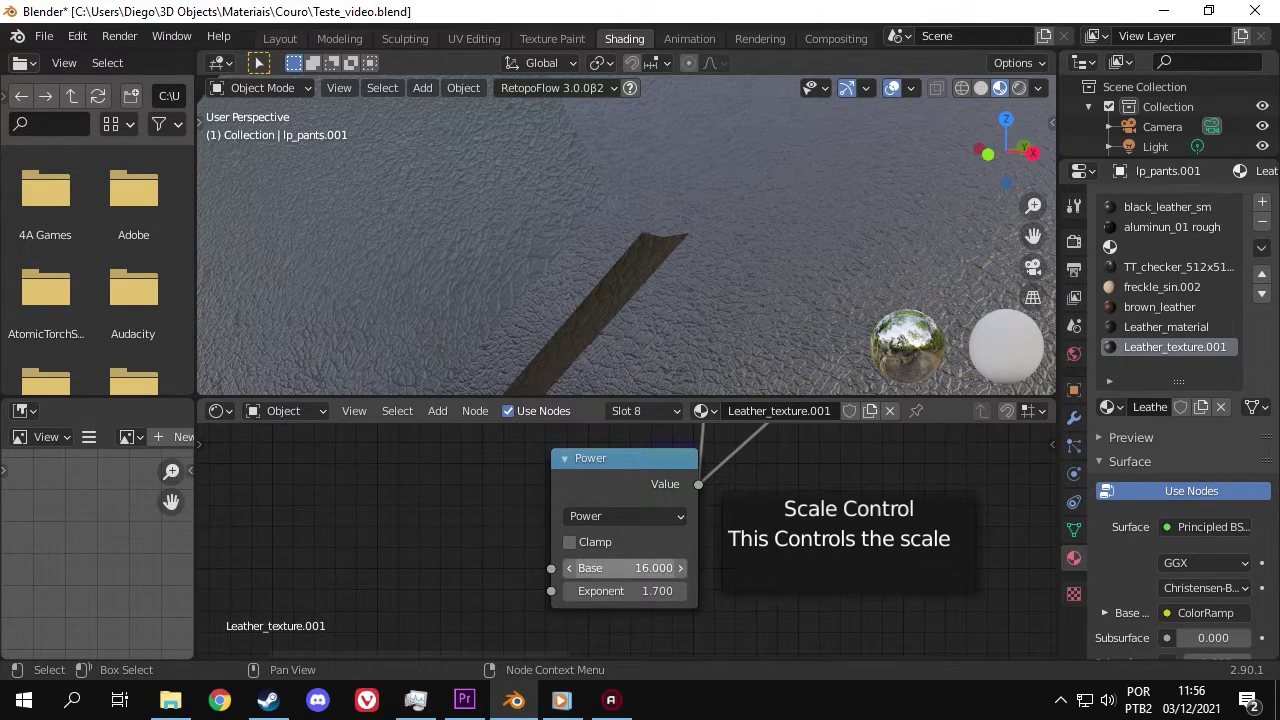
left_click(638, 567)
type("10.000")
key("Return")
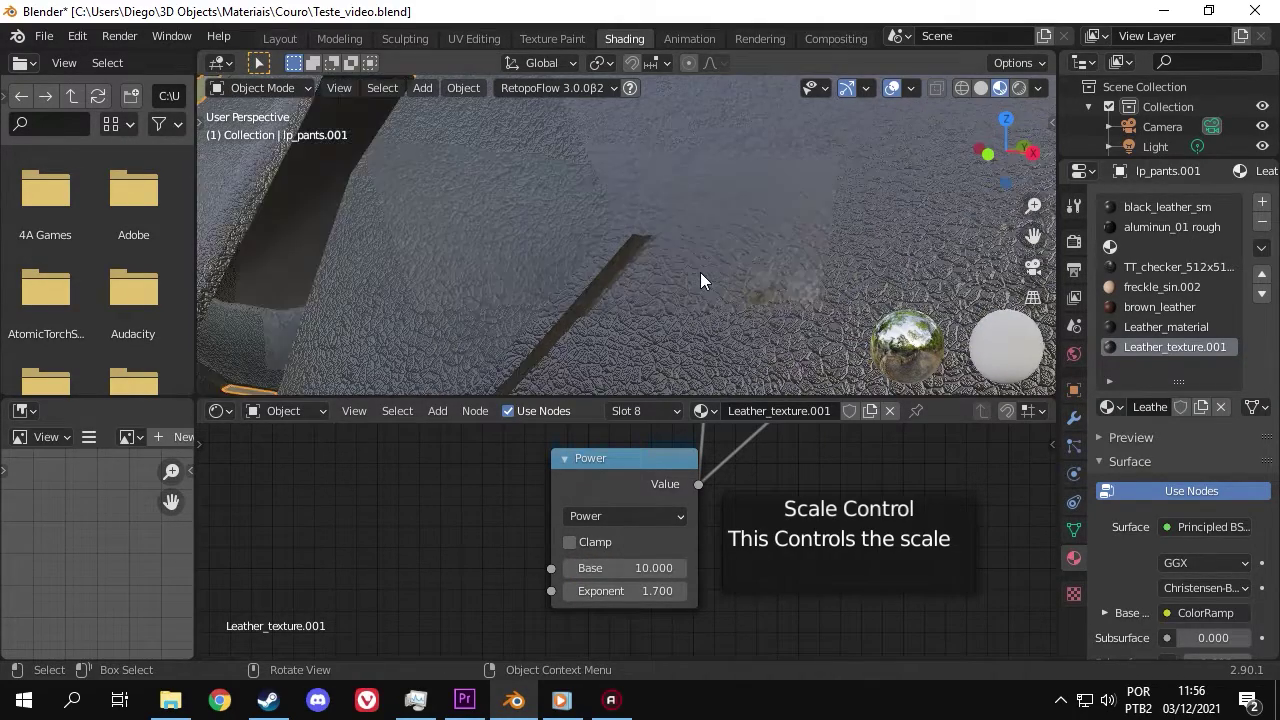